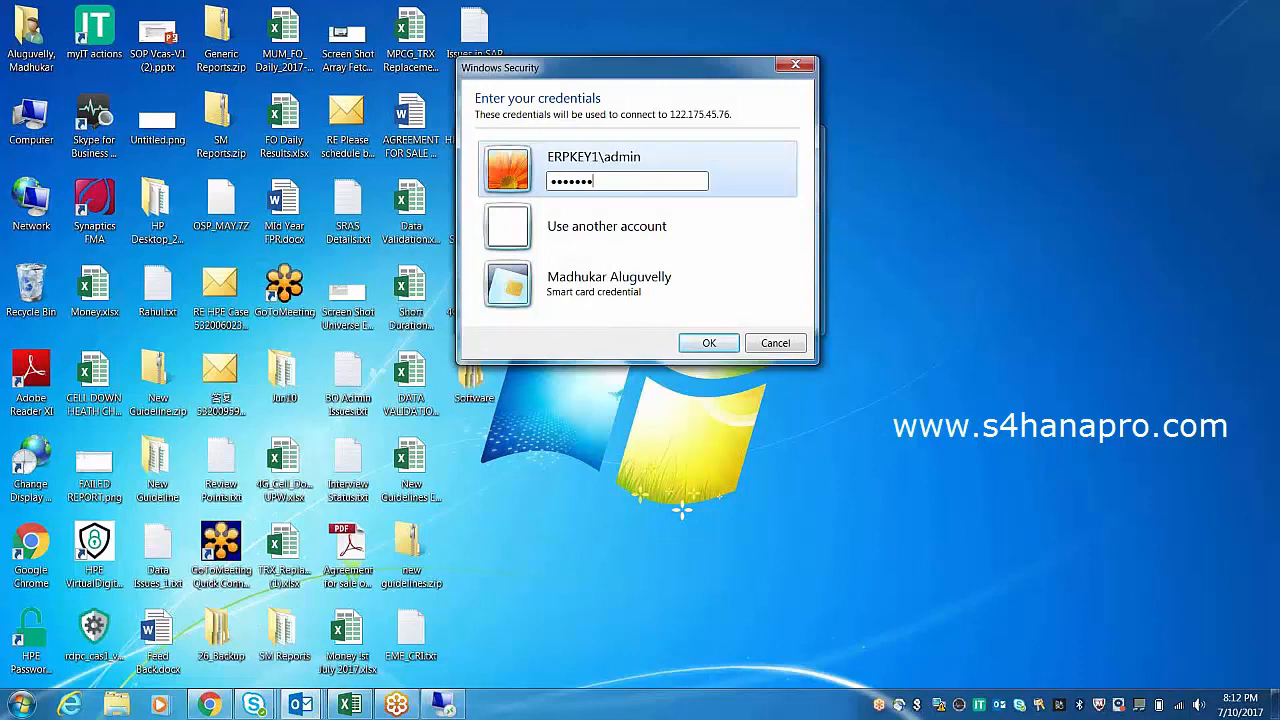
Submit the admin credentials to connect to the remote server's desktop.
key(Return)
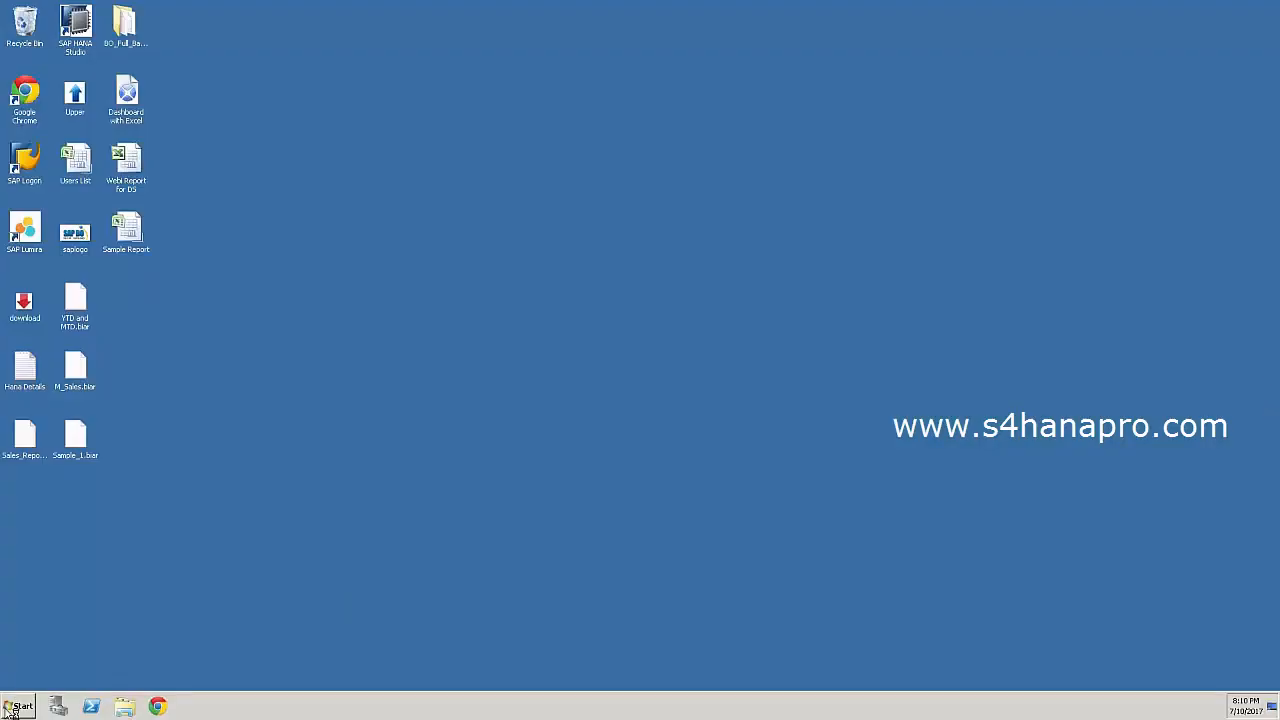
click(20, 706)
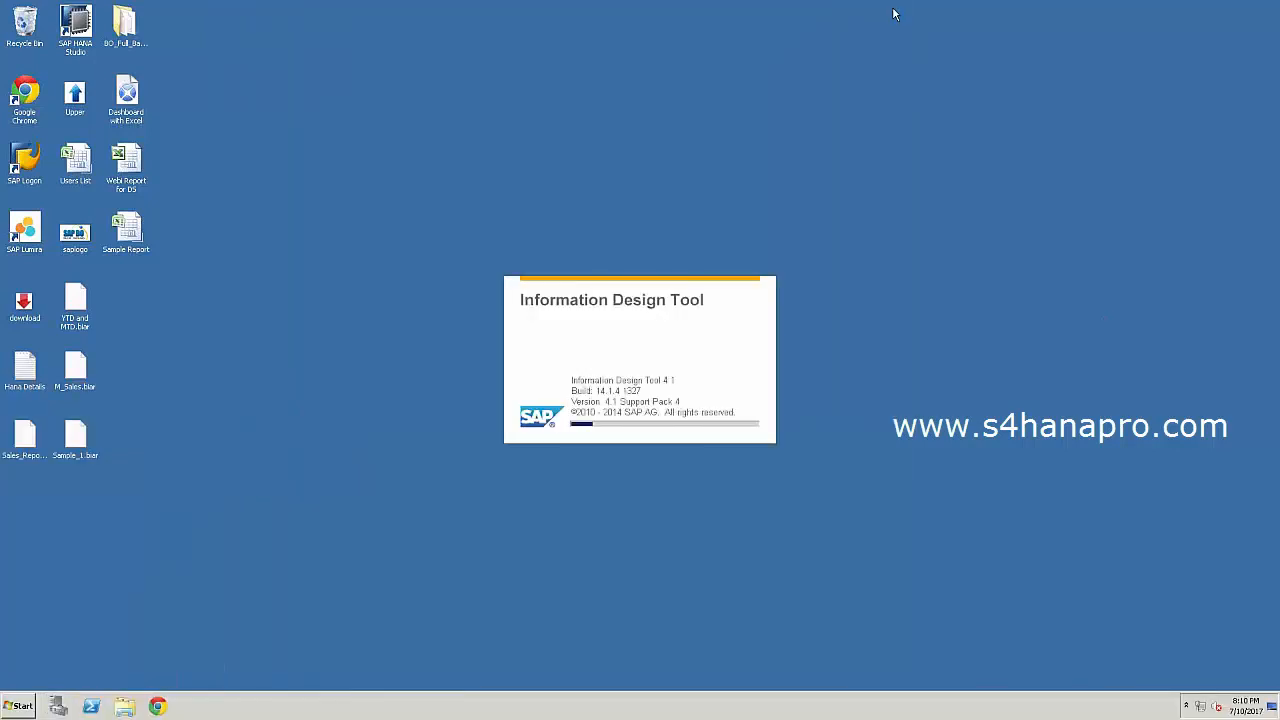
click(895, 10)
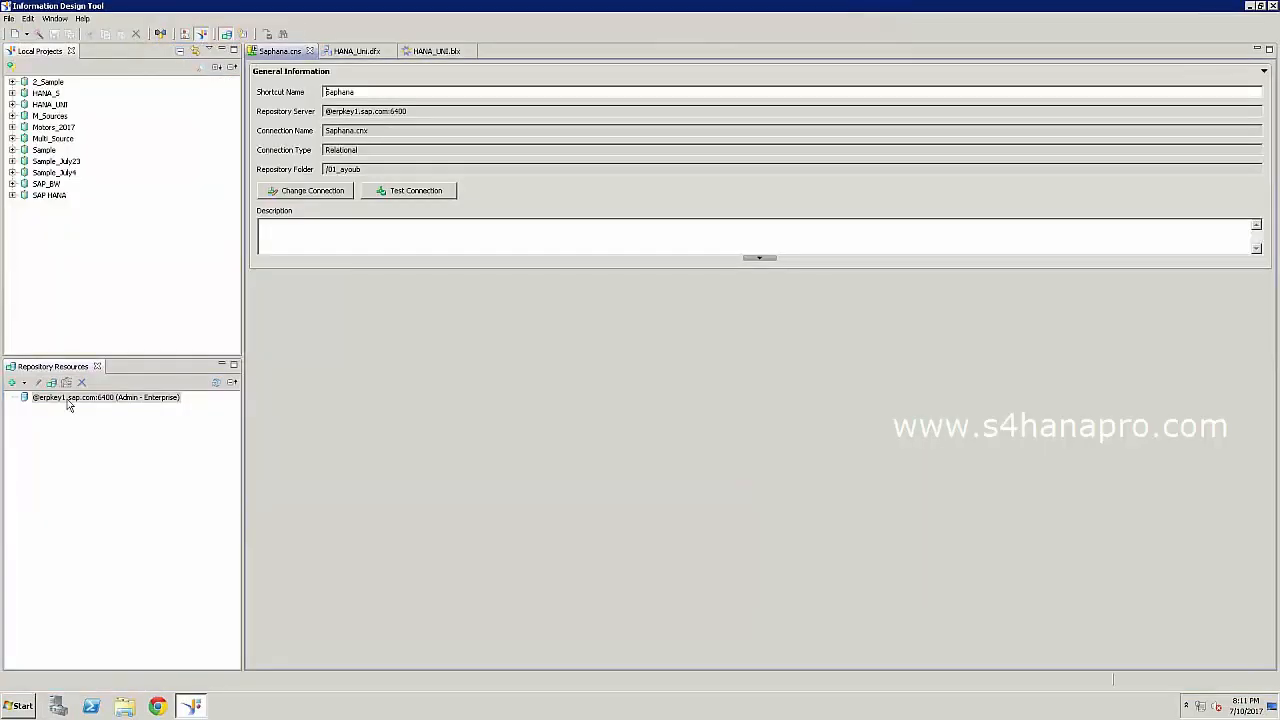
click(69, 400)
double_click(69, 402)
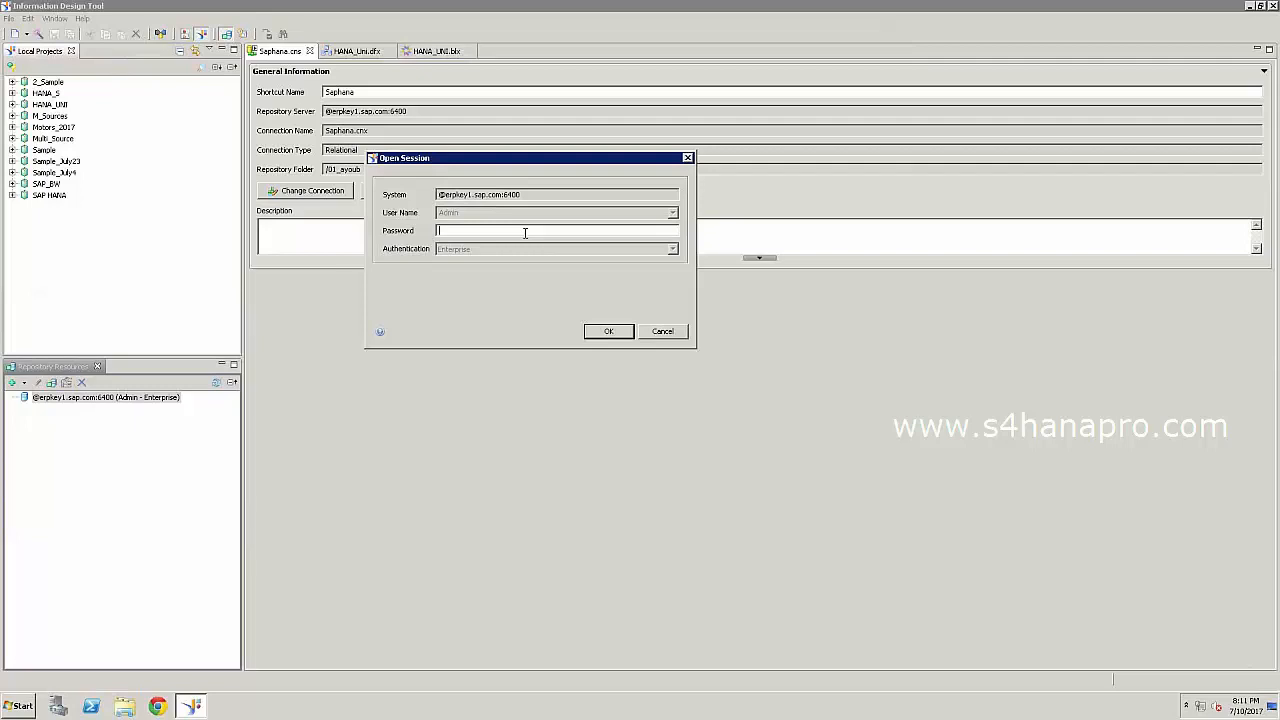
Enter the repository password, correcting a typo, and confirm the login.
text(*****)
key(BackSpace)
key(BackSpace)
key(BackSpace)
key(BackSpace)
key(BackSpace)
text(******)
key(Tab)
key(Return)
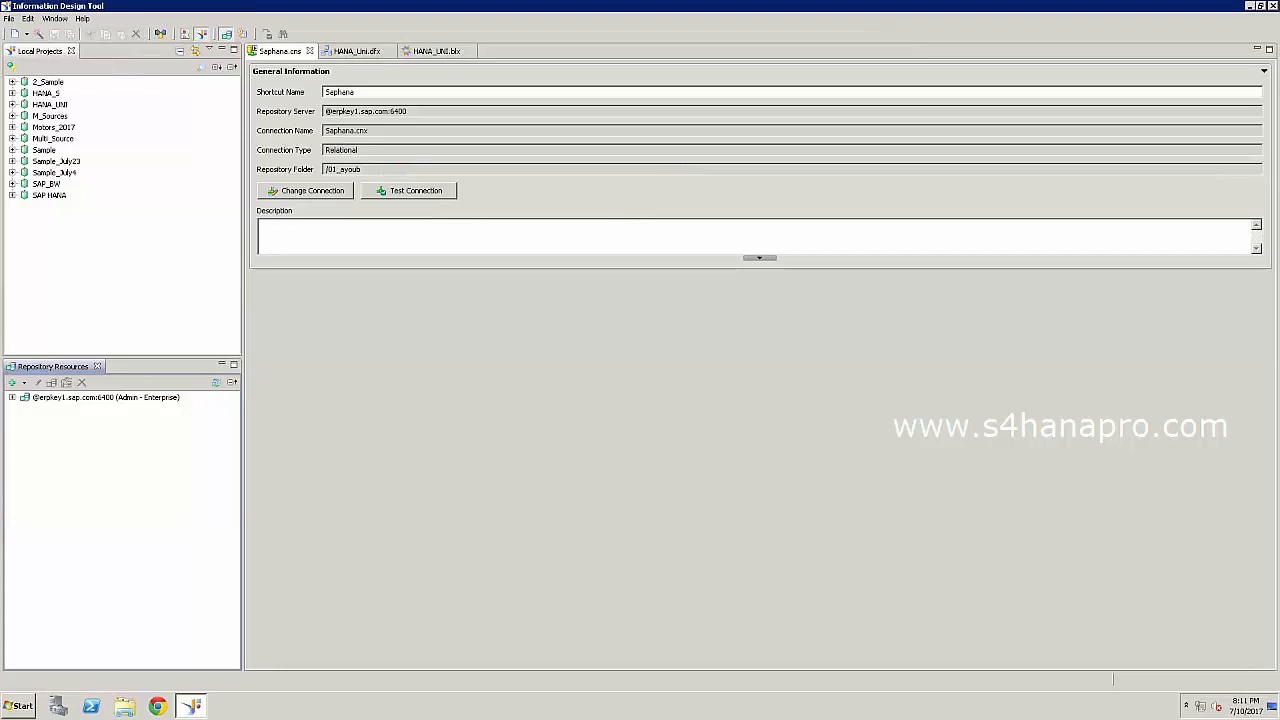
Expand the repository, Connections and 01_ayoub folders, view 01_ayoub's options, then minimize the tool.
click(11, 398)
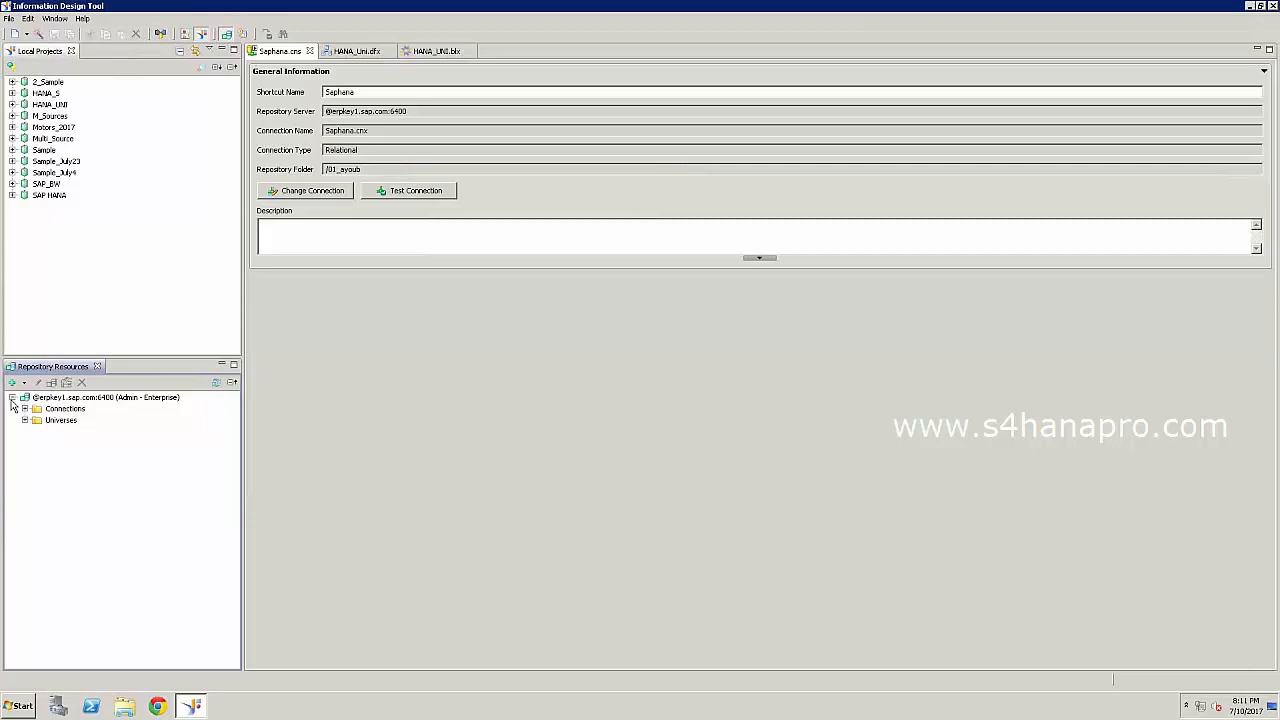
click(25, 409)
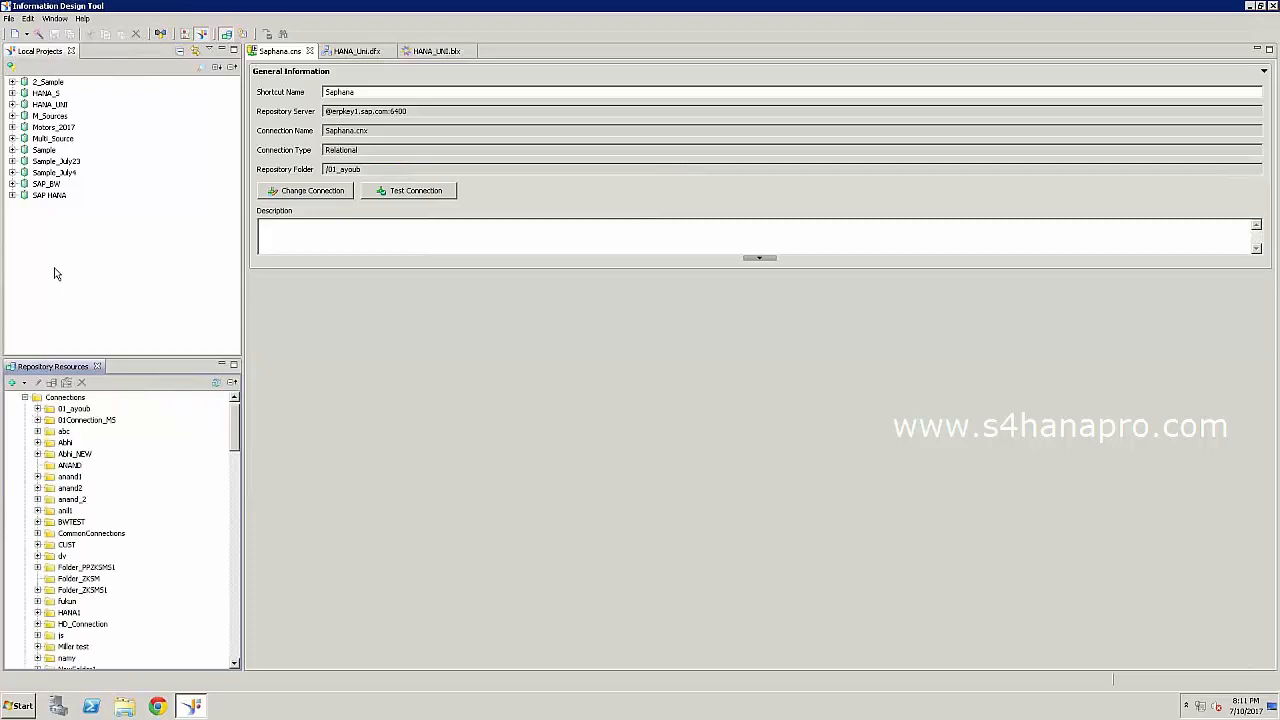
click(38, 409)
click(74, 409)
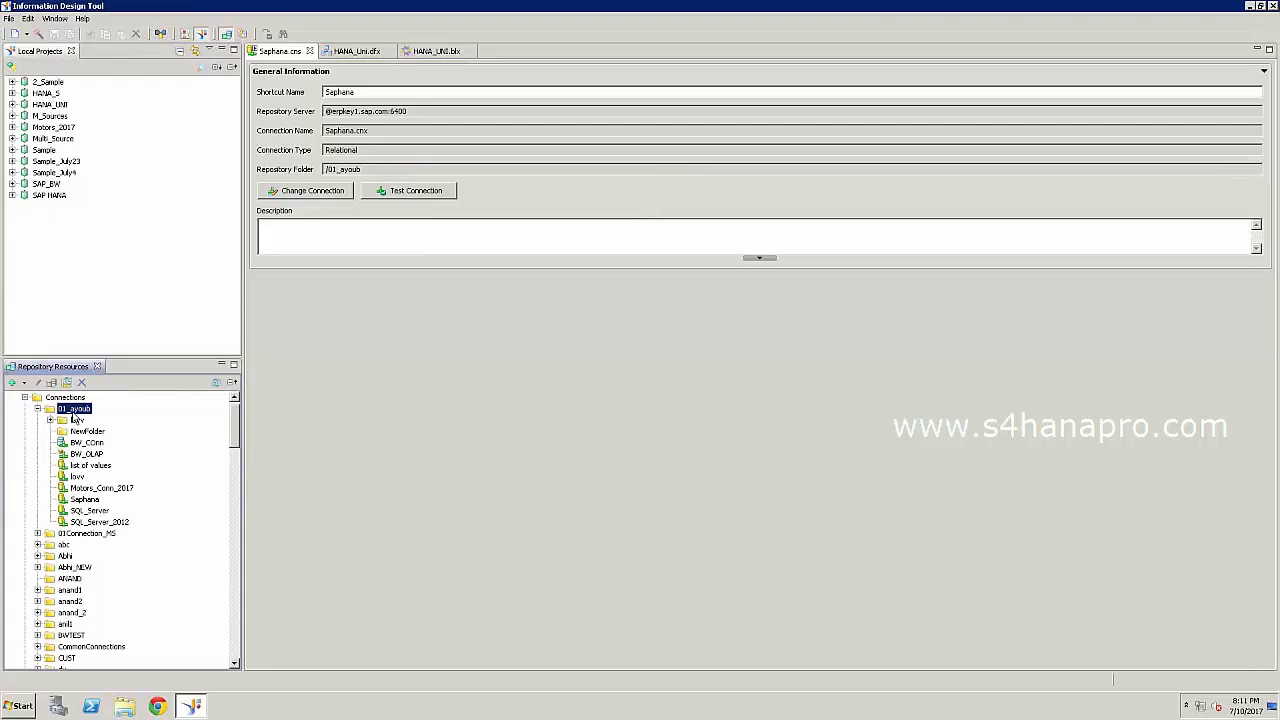
right_click(72, 413)
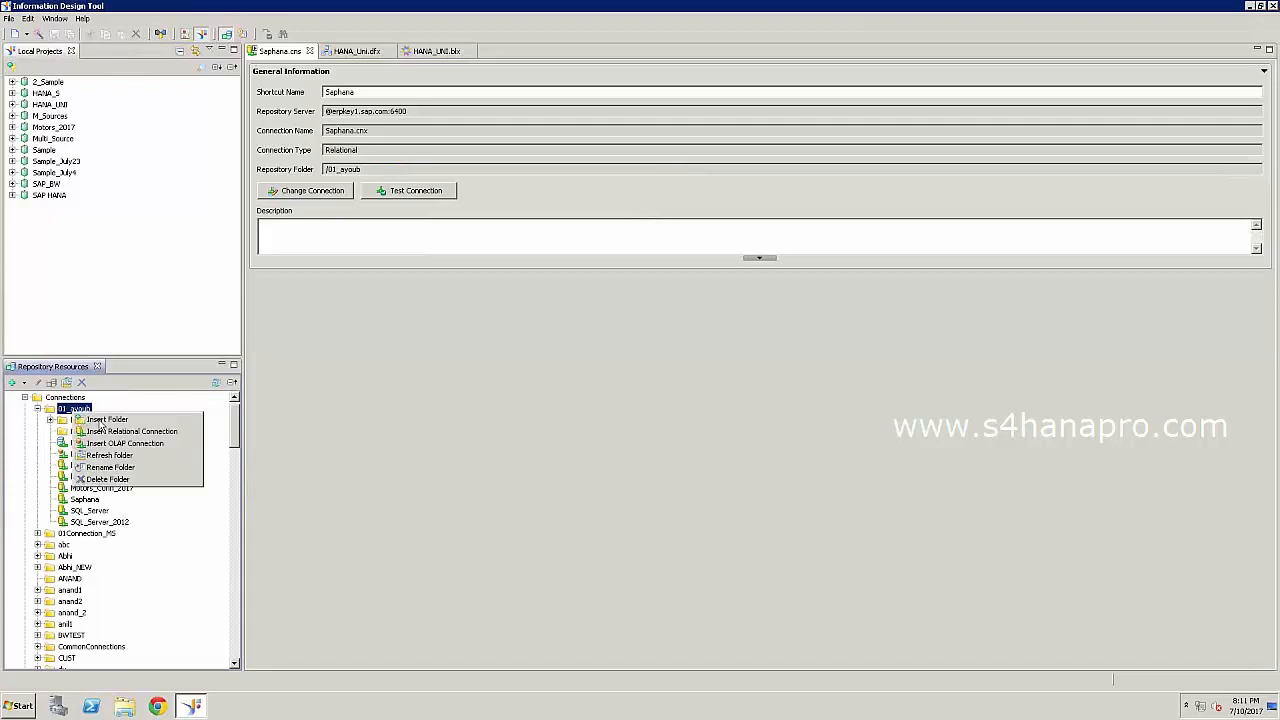
click(142, 438)
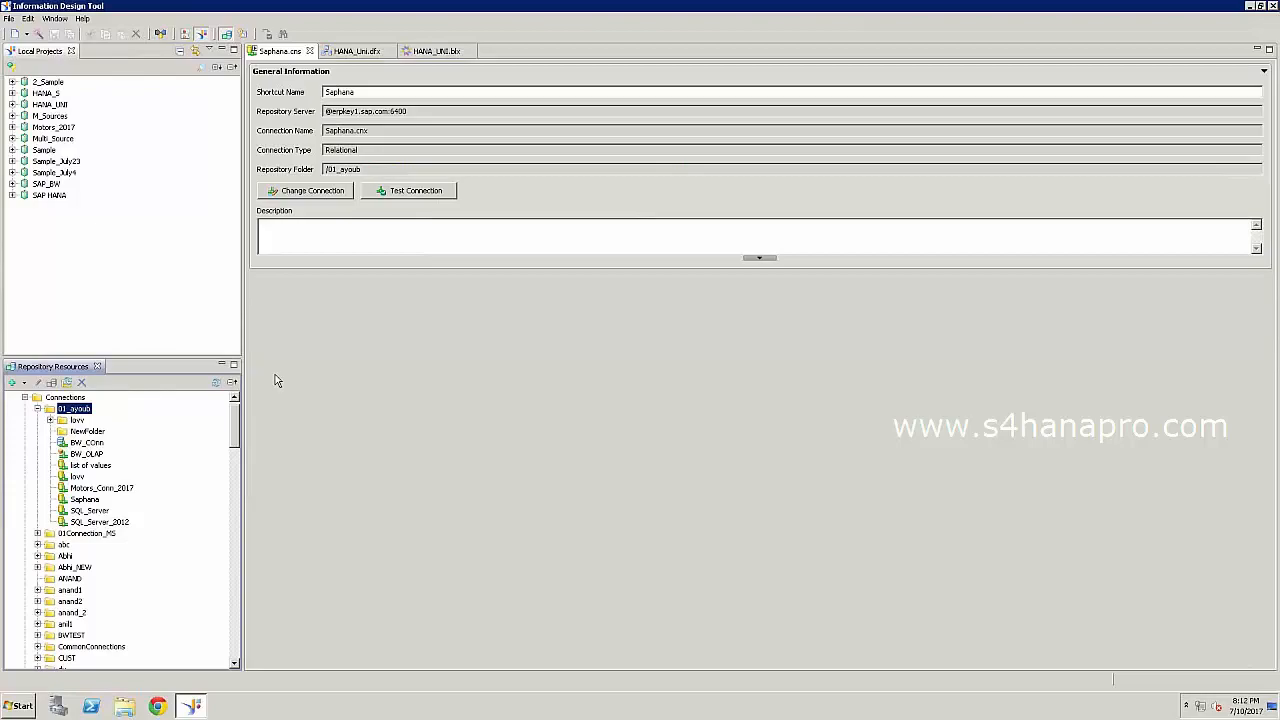
click(1249, 6)
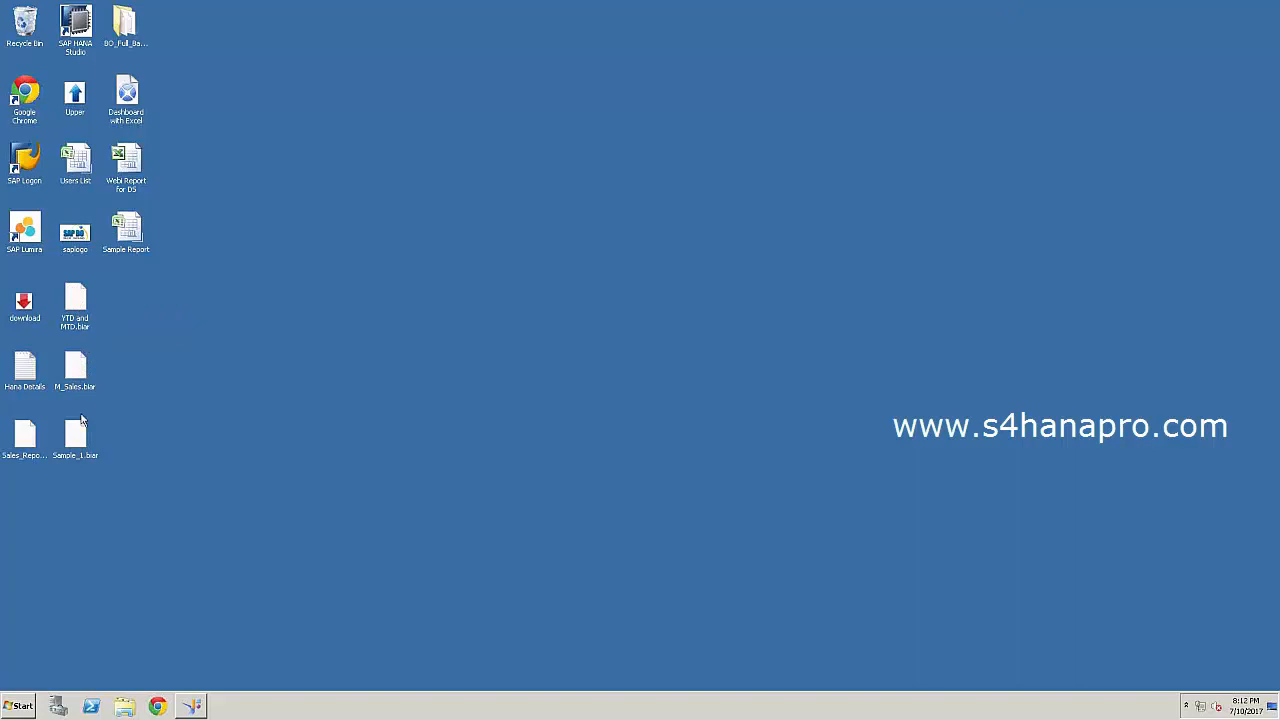
Open Hana Details in Notepad, scroll to the end, and move the window down-right.
double_click(26, 370)
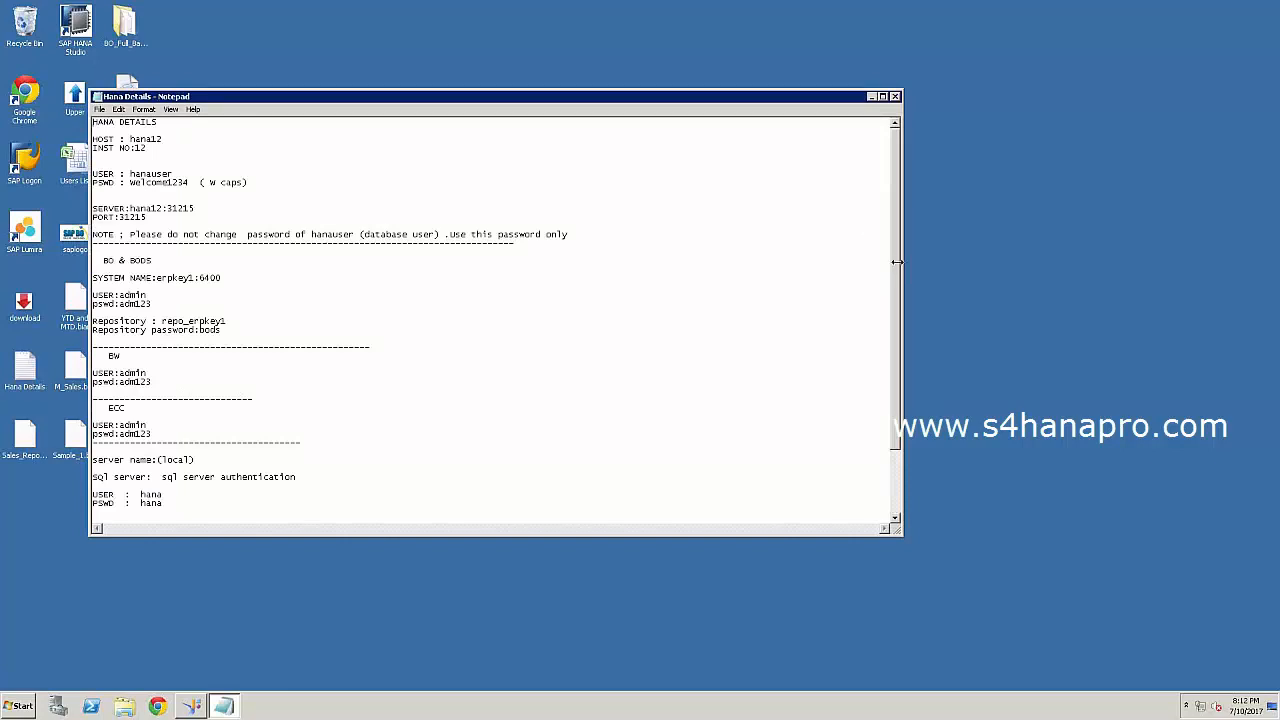
drag(899, 268, 897, 335)
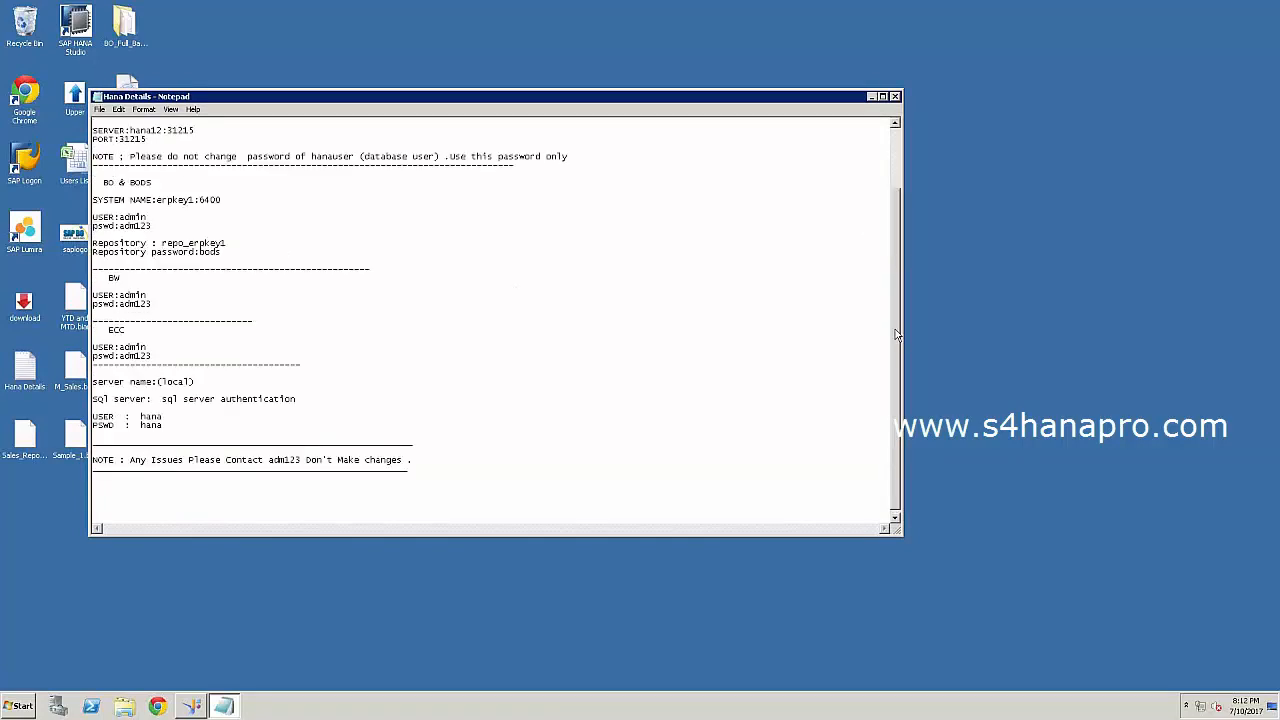
click(95, 634)
drag(346, 103, 496, 146)
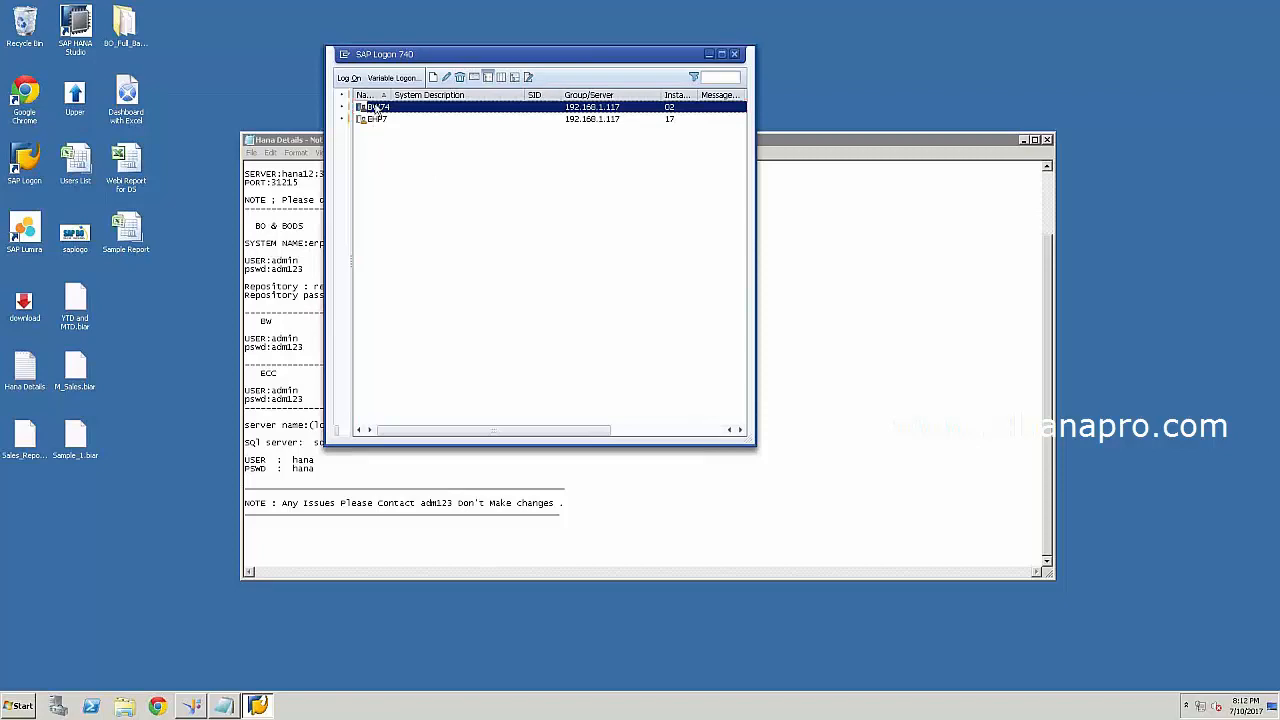
Open the BW74 logon screen and try logging on with two different user names.
double_click(374, 107)
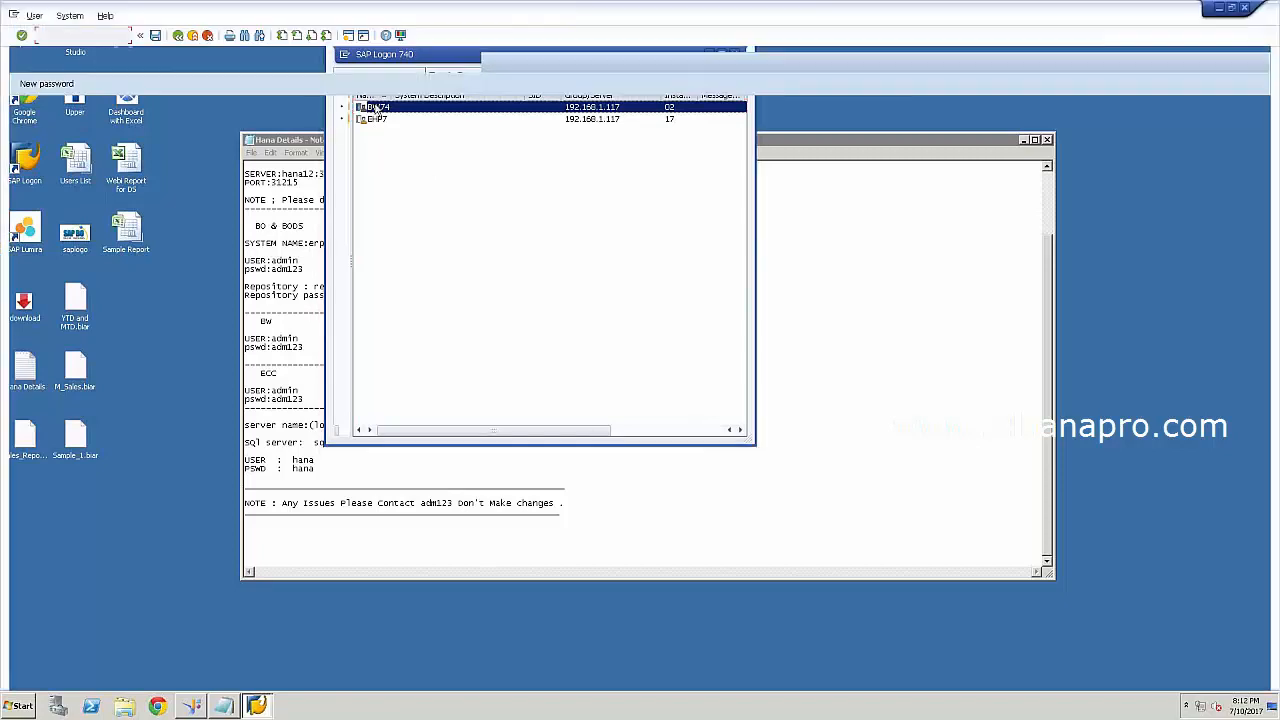
text(saph)
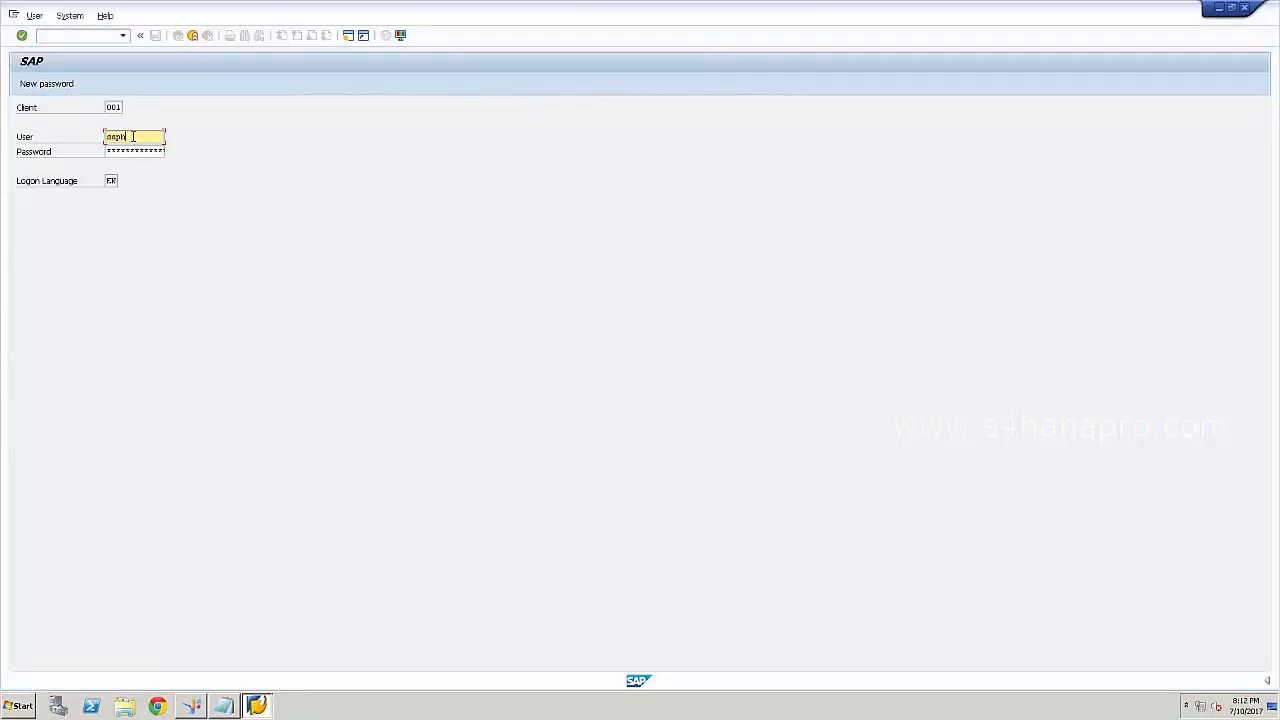
text(ana4)
click(108, 150)
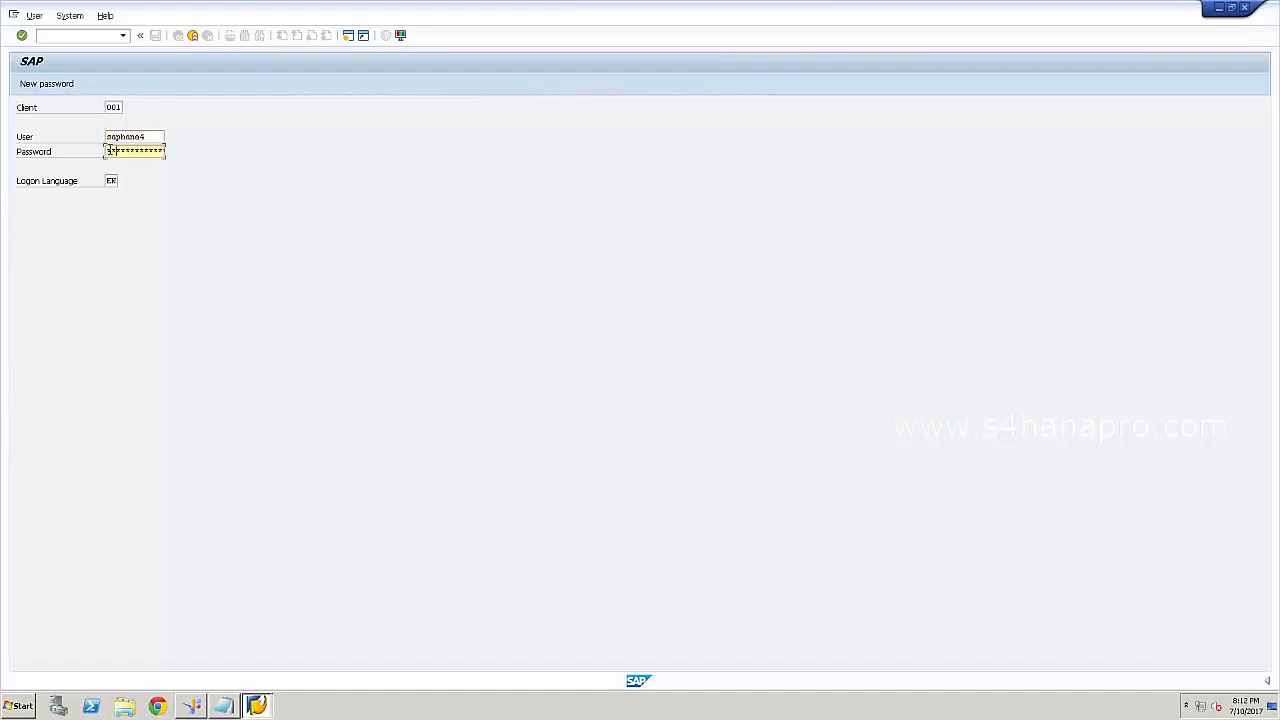
key(Return)
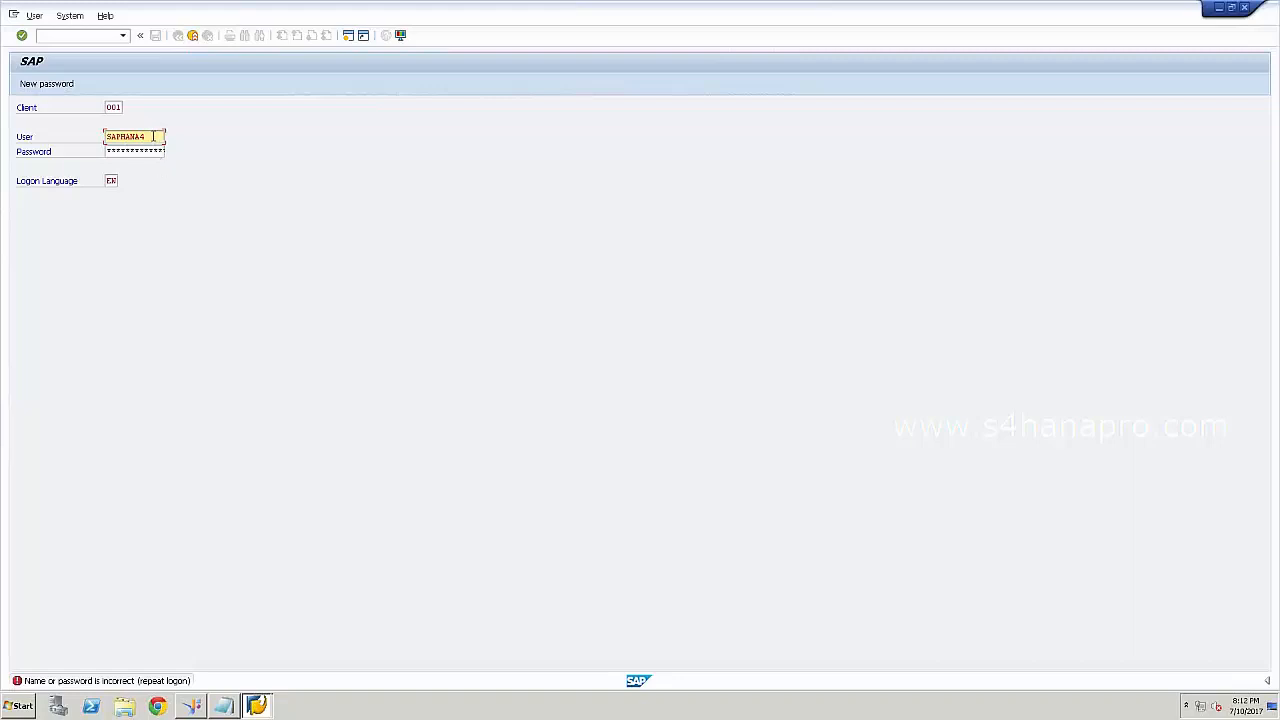
drag(154, 137, 85, 143)
text(hana)
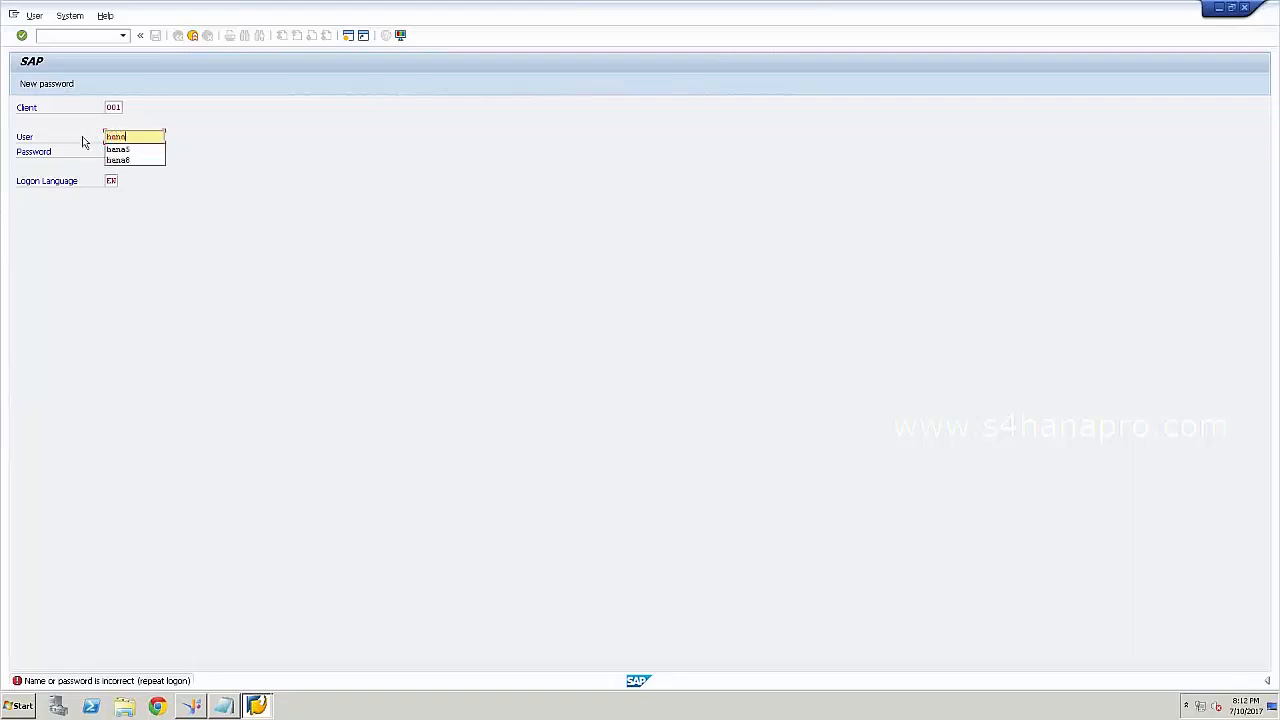
text(5)
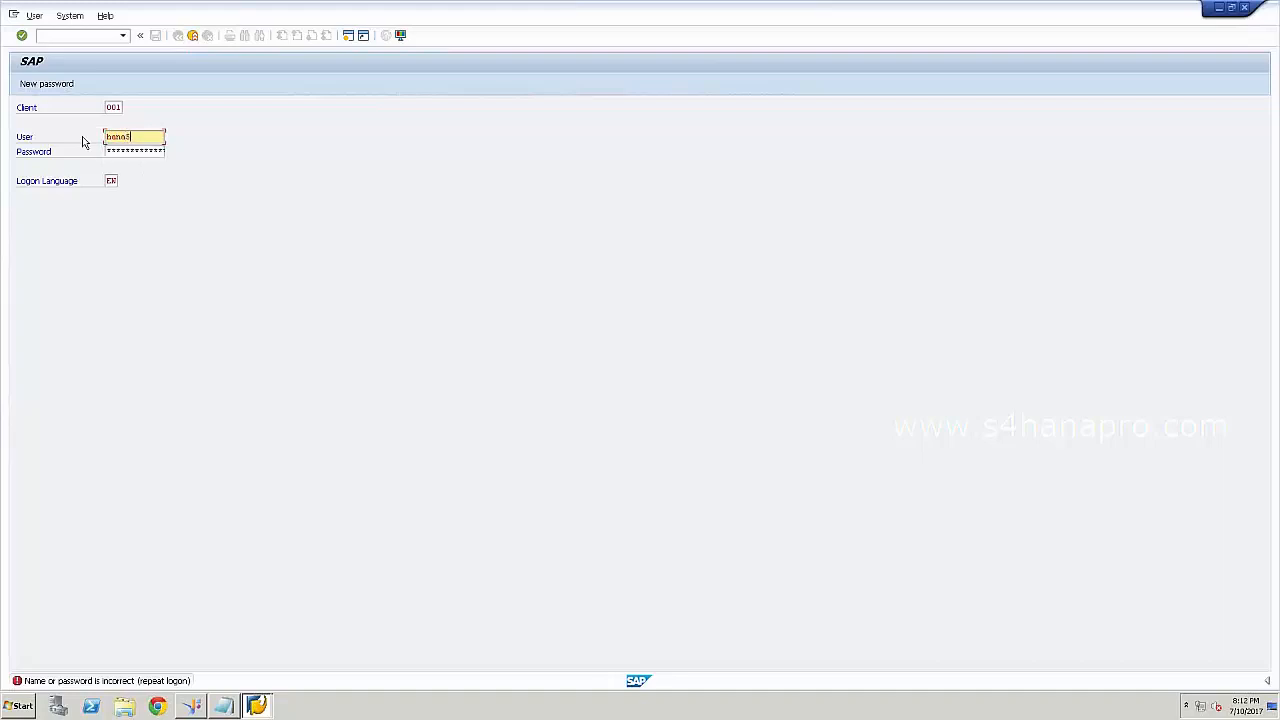
click(110, 151)
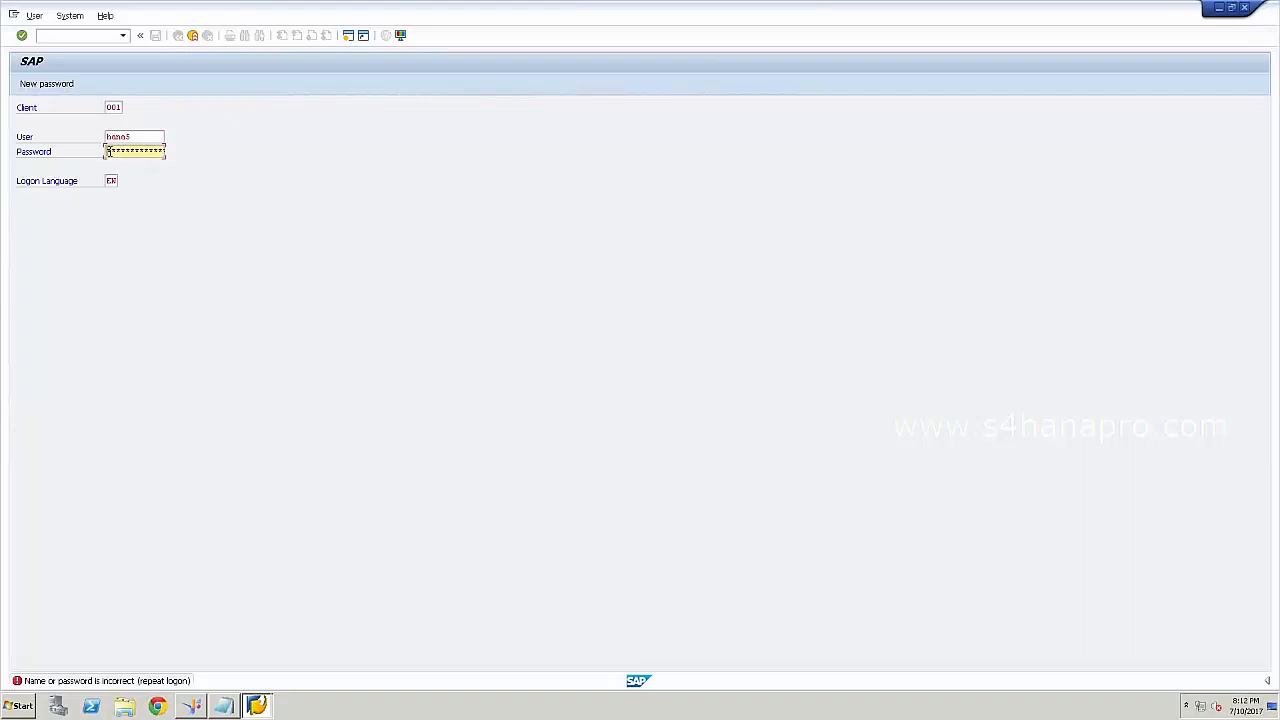
key(Return)
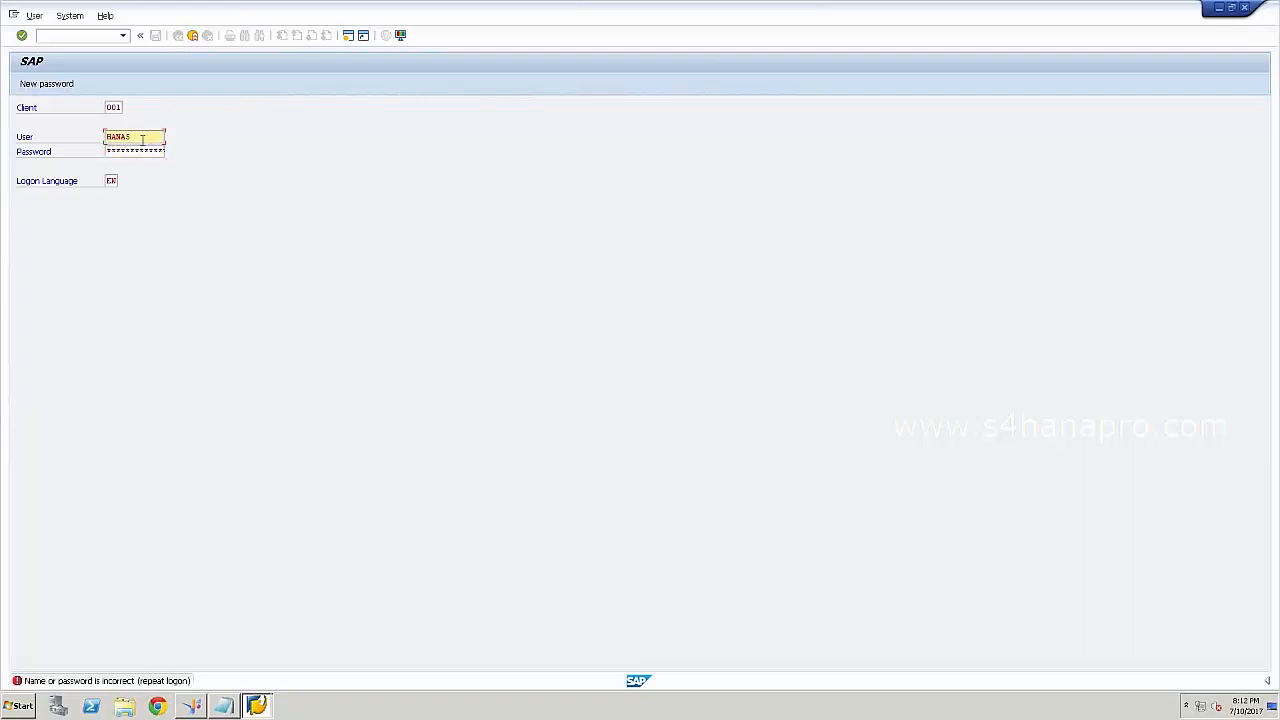
Log on to BW74 with the corrected user name, minimize Easy Access, and widen SAP Logon.
drag(141, 137, 80, 133)
text(bw)
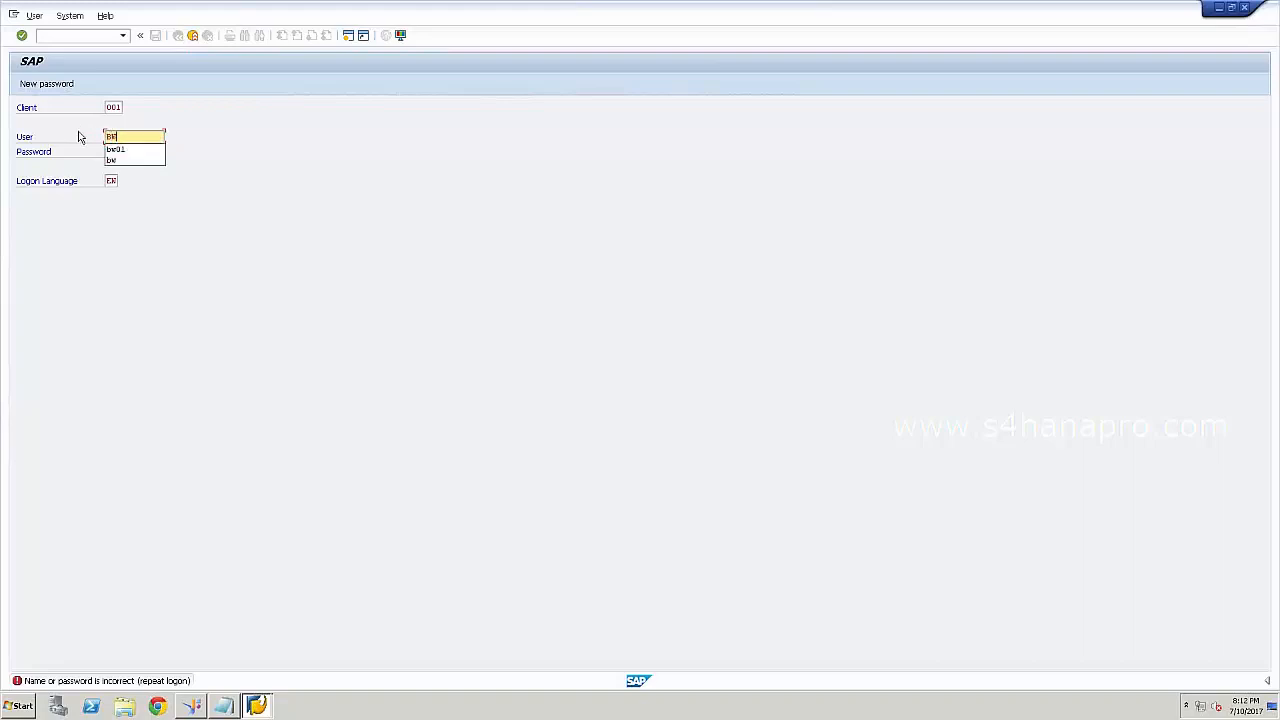
text(e)
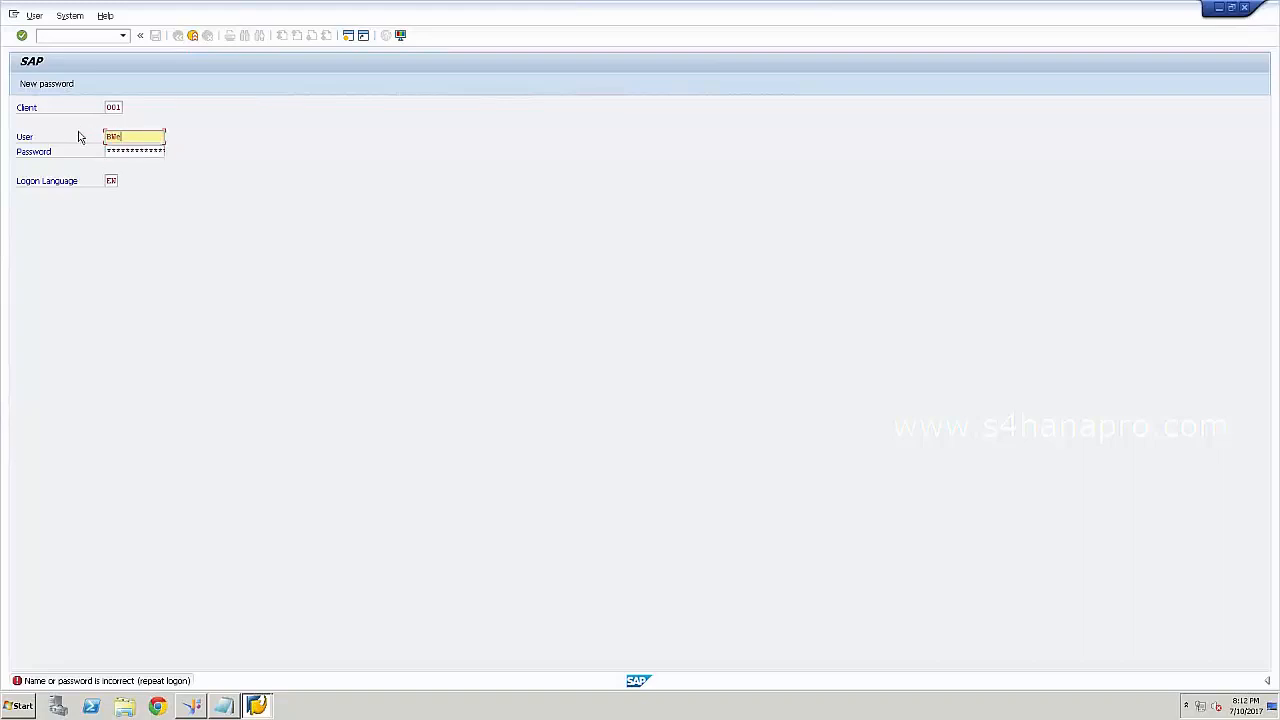
key(BackSpace)
click(108, 151)
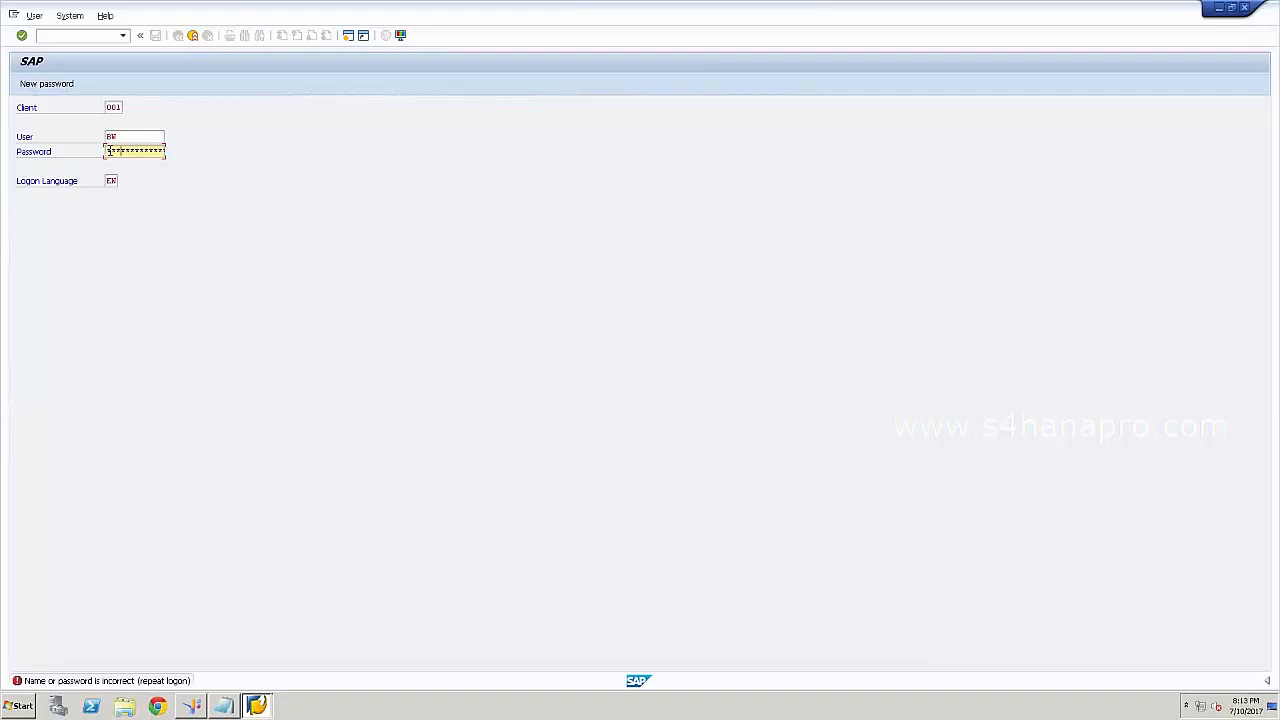
key(Return)
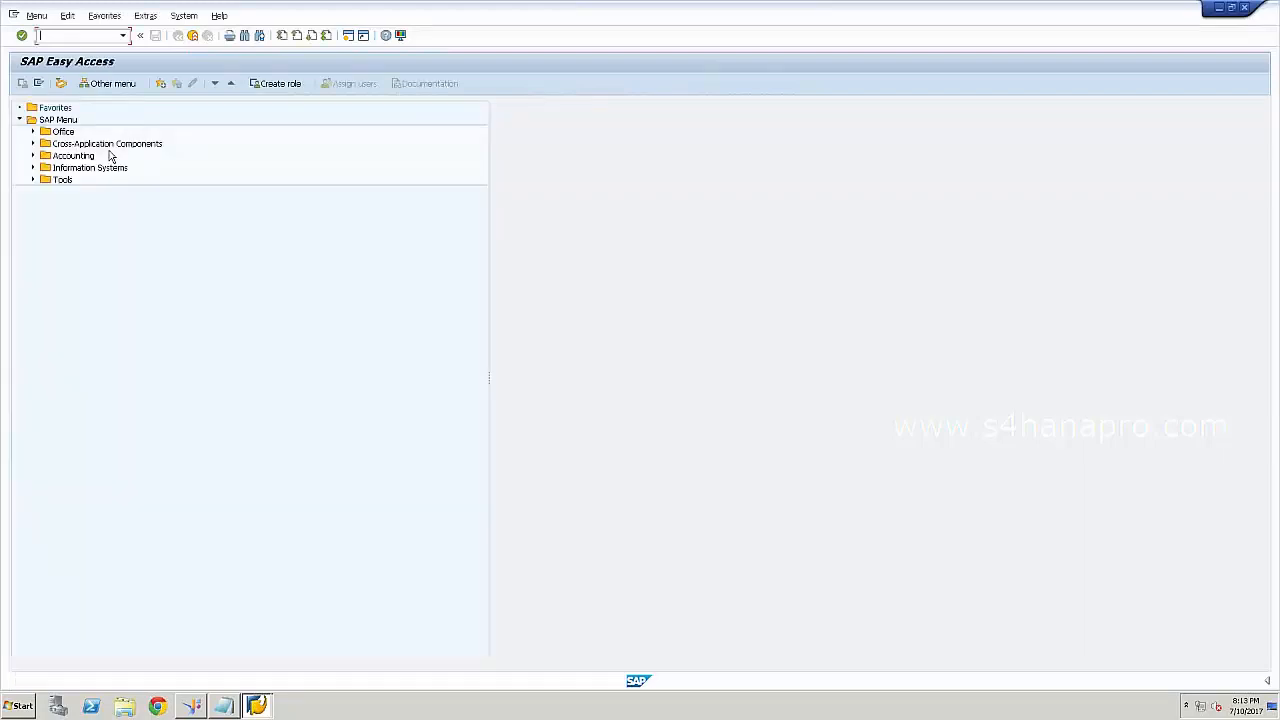
click(1219, 9)
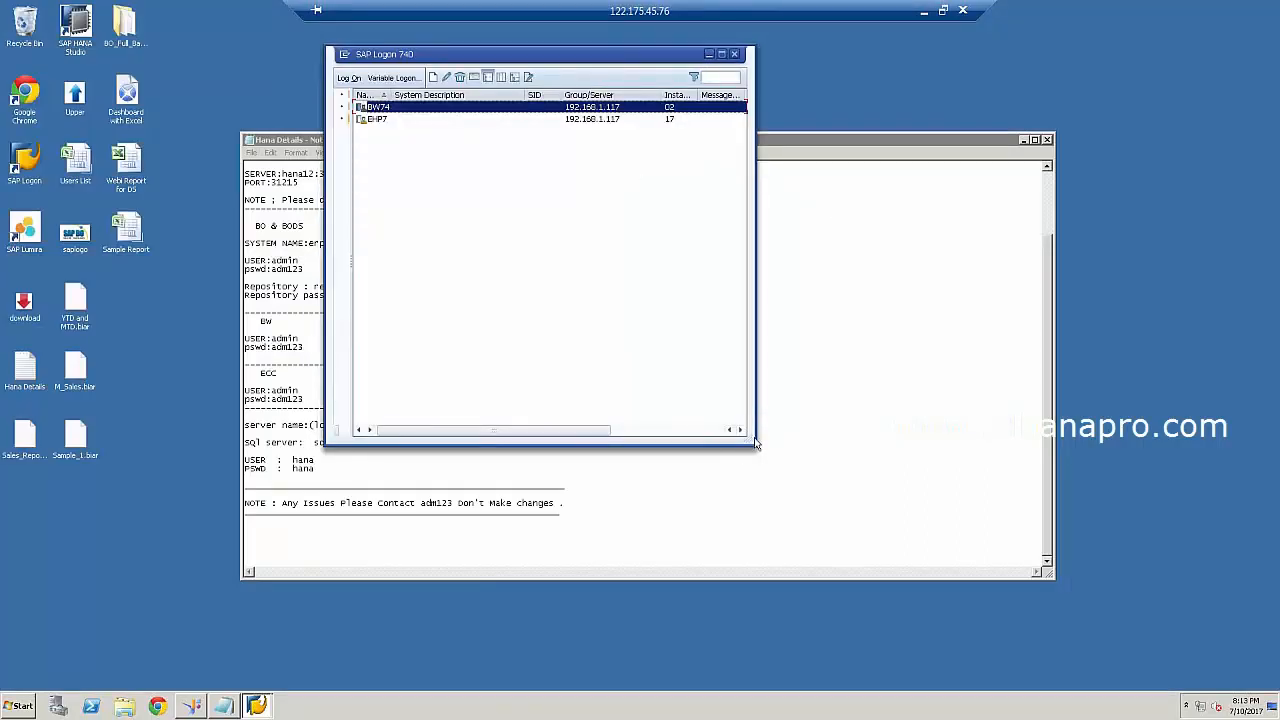
drag(754, 442, 903, 443)
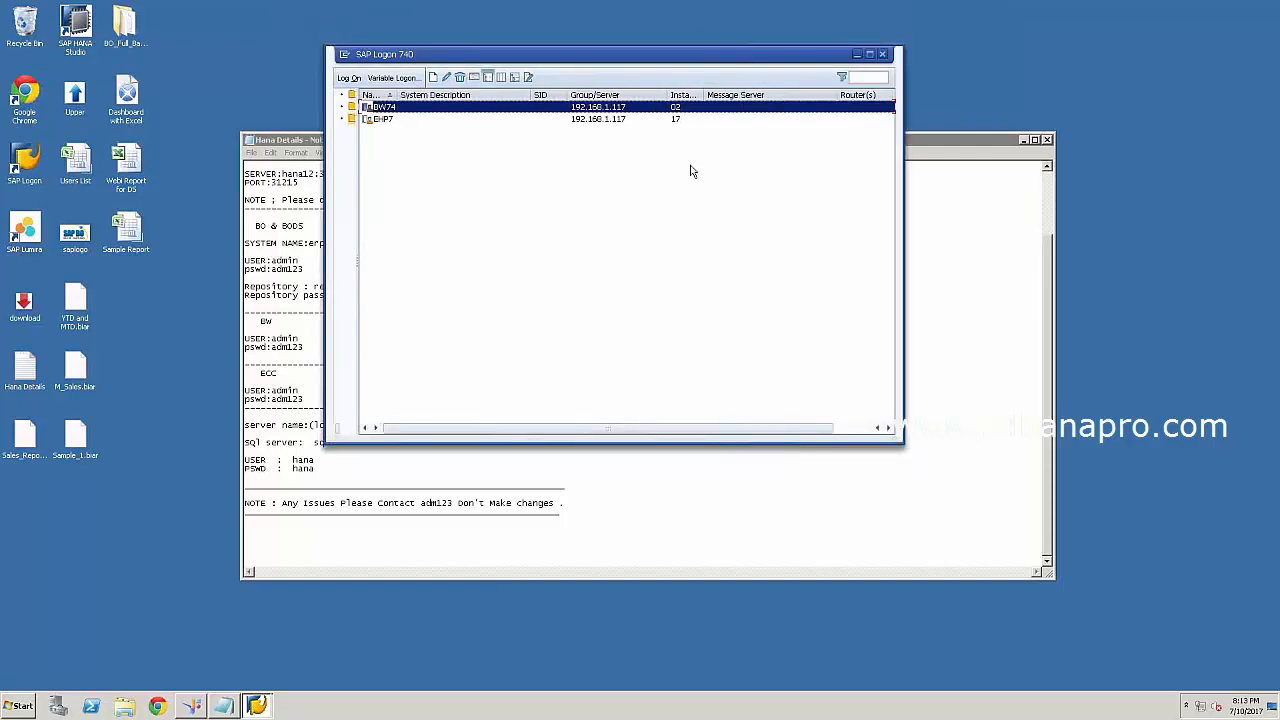
Name the new connection SAP_BWS and choose the SAP NetWeaver BW SAP JCo driver.
click(196, 707)
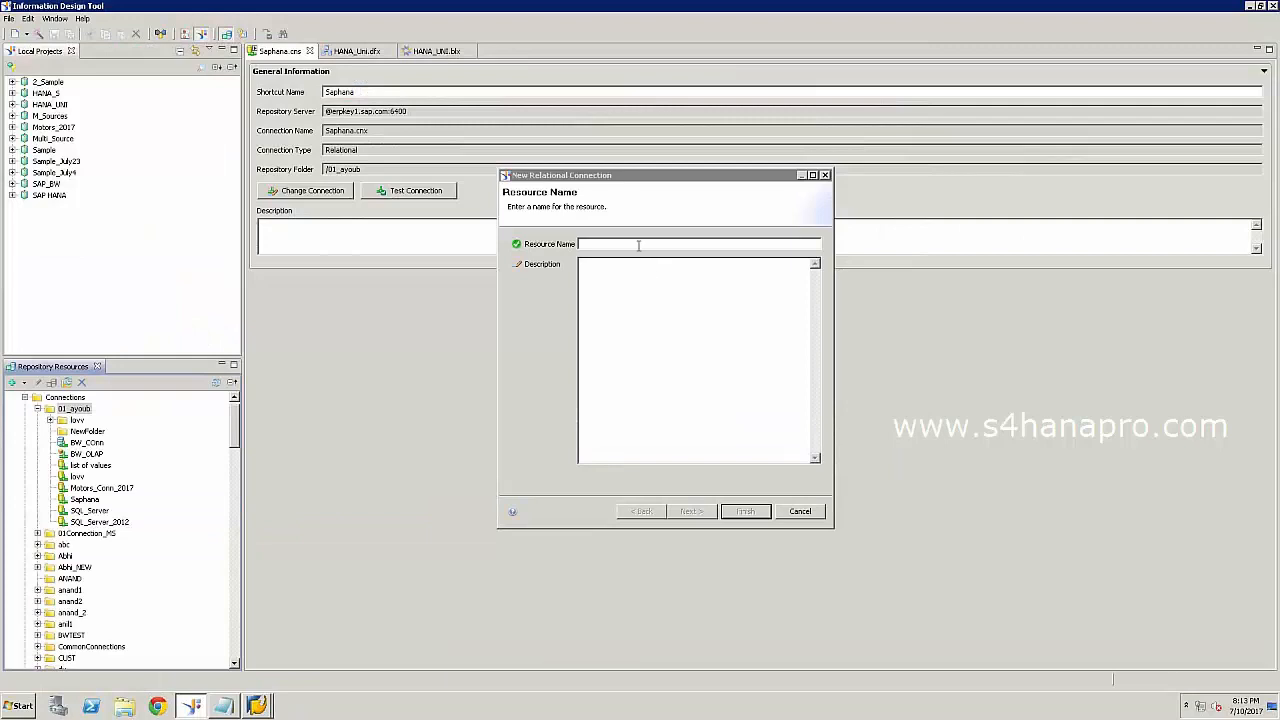
text(SAP)
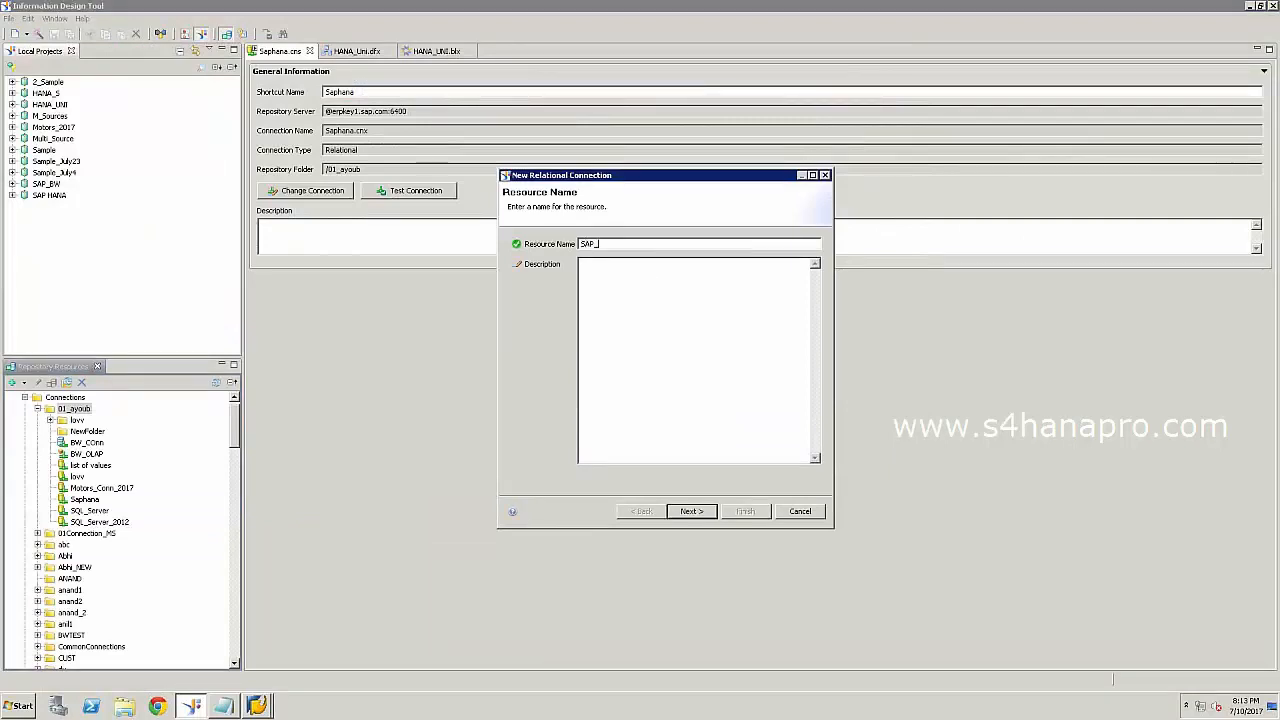
text(_BWS)
click(695, 511)
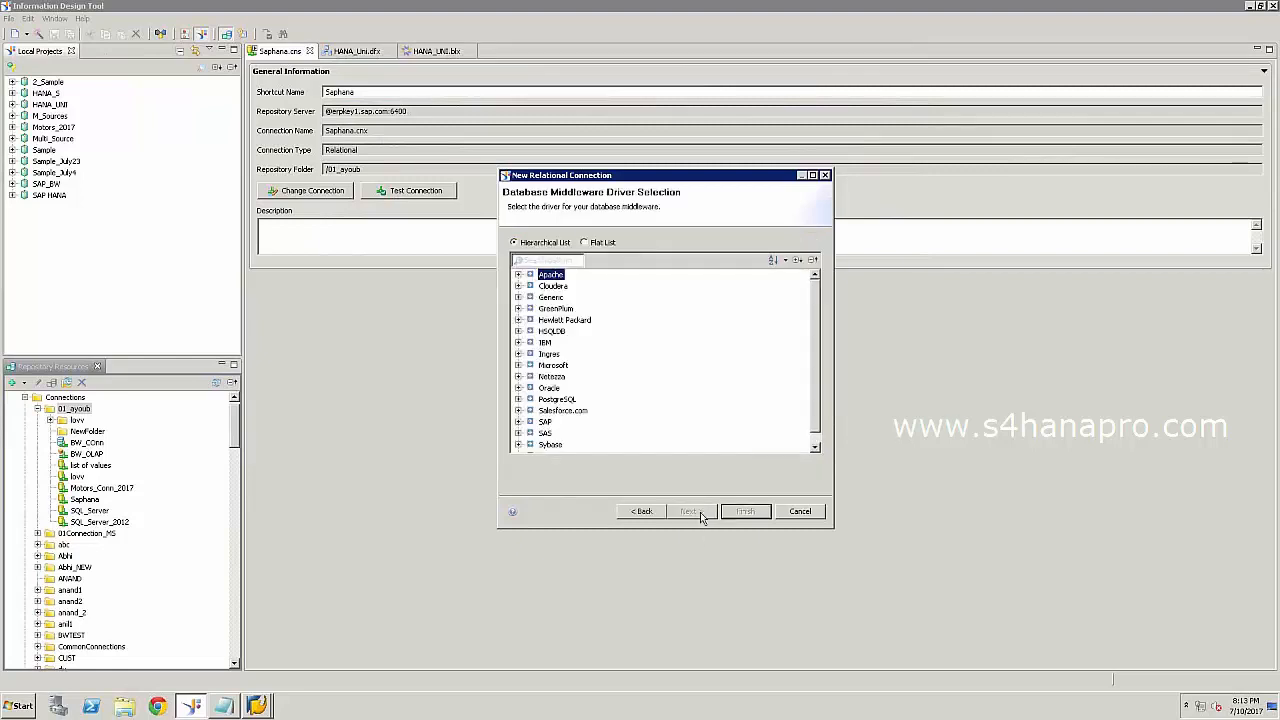
click(816, 445)
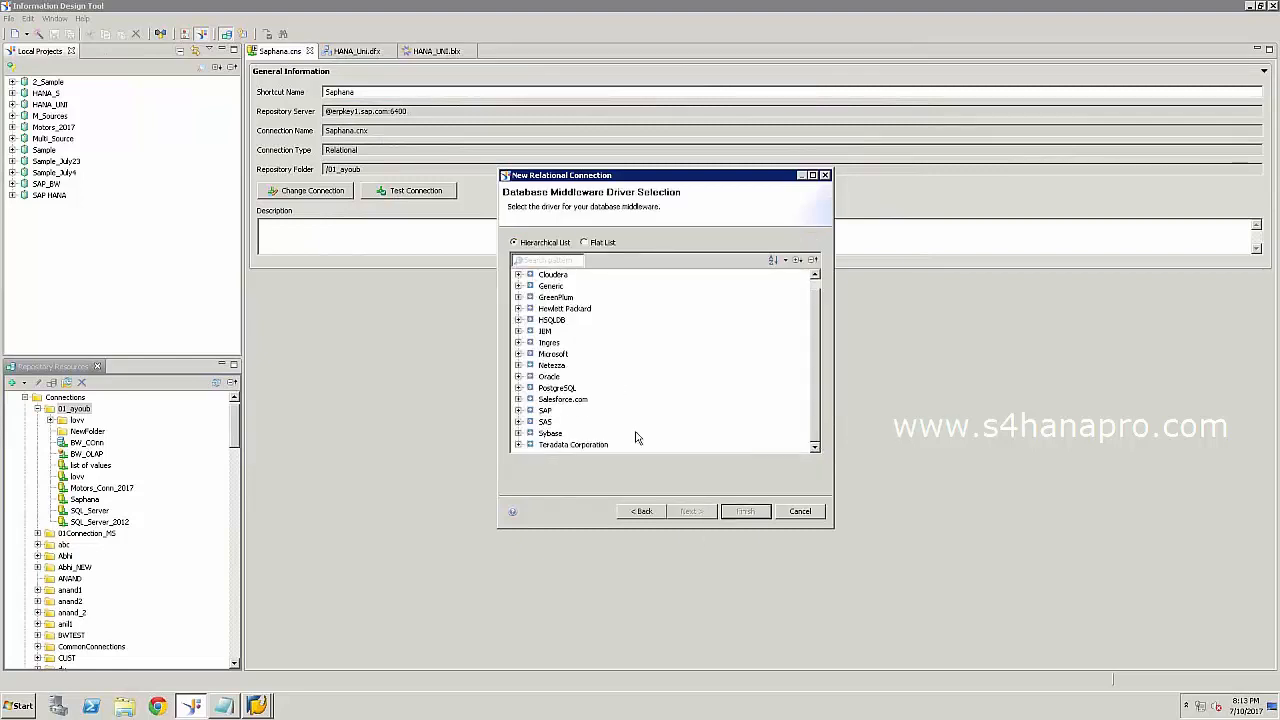
click(518, 410)
click(531, 433)
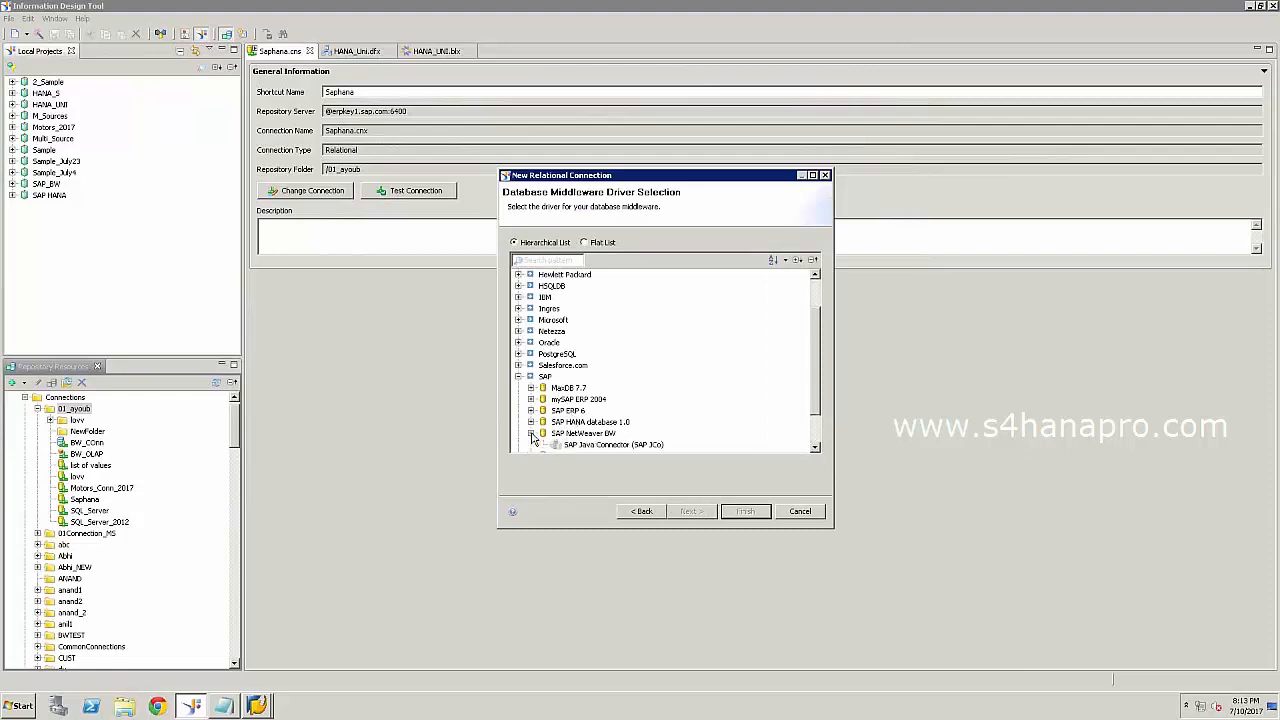
click(630, 445)
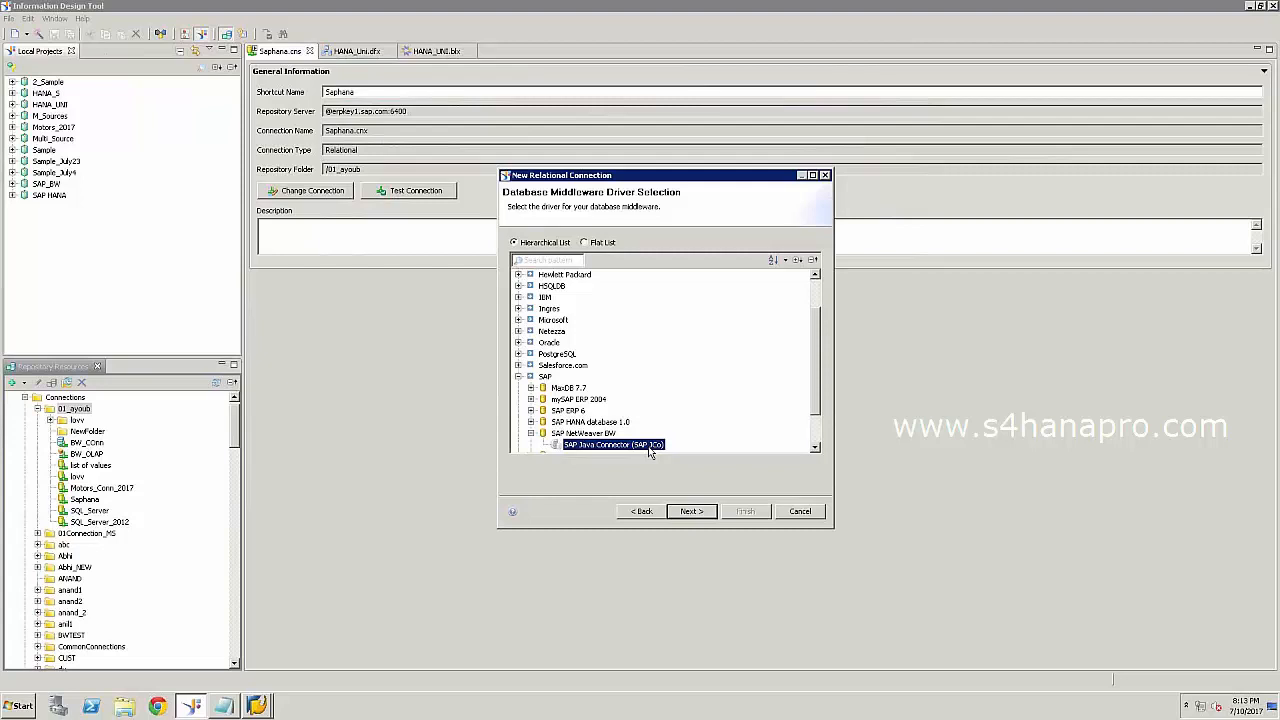
click(697, 514)
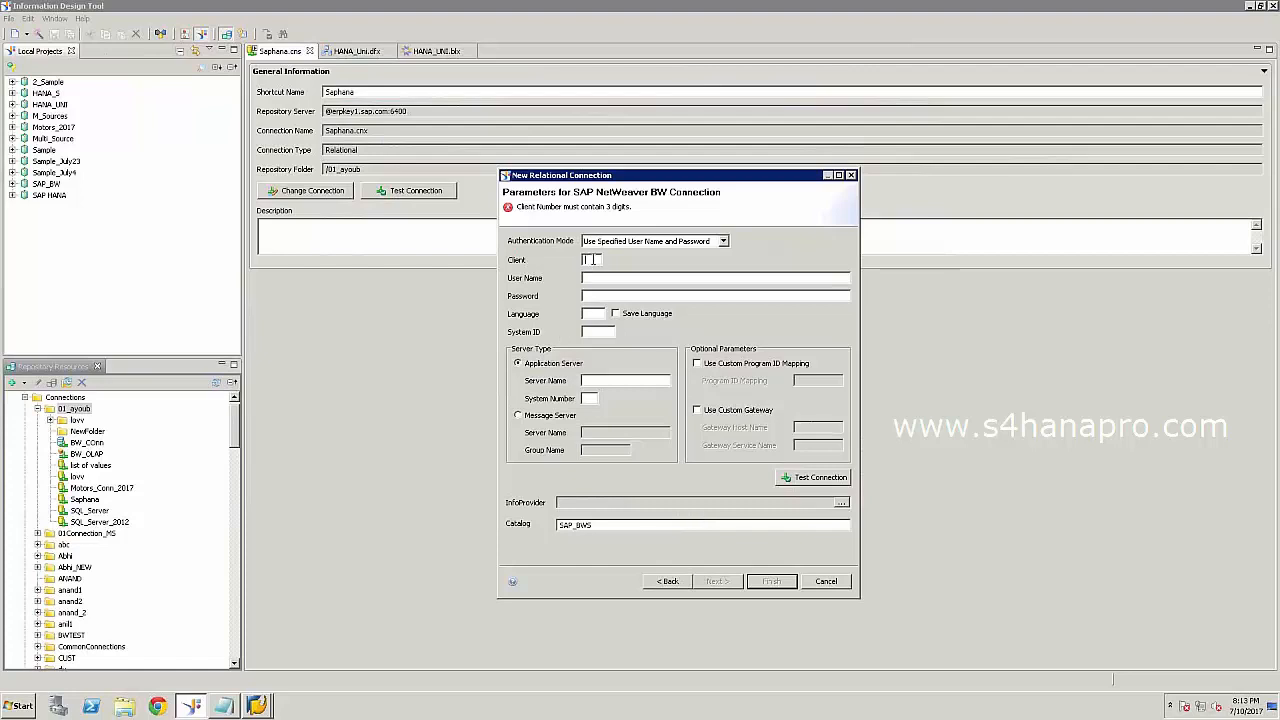
Enter client 001, the user name, password and system ID BW7, checking SAP Logon.
text(00)
text(1)
text(BW)
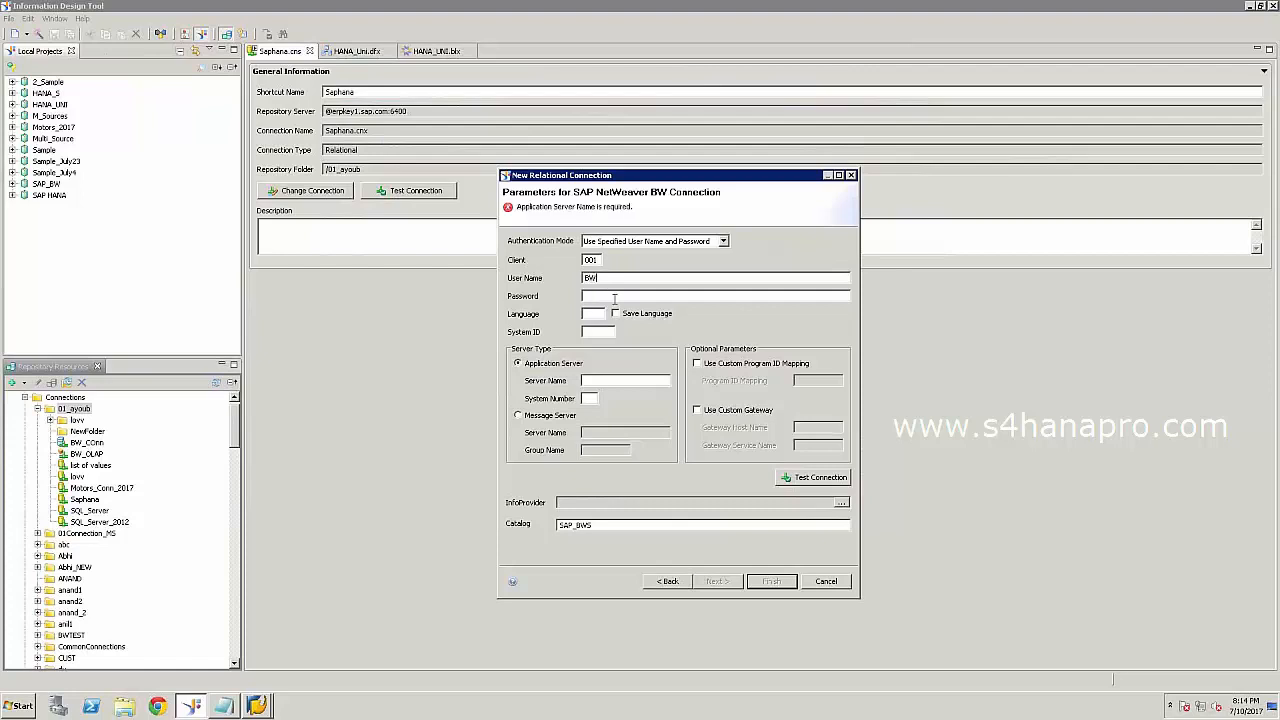
click(615, 299)
text(•••••)
click(260, 707)
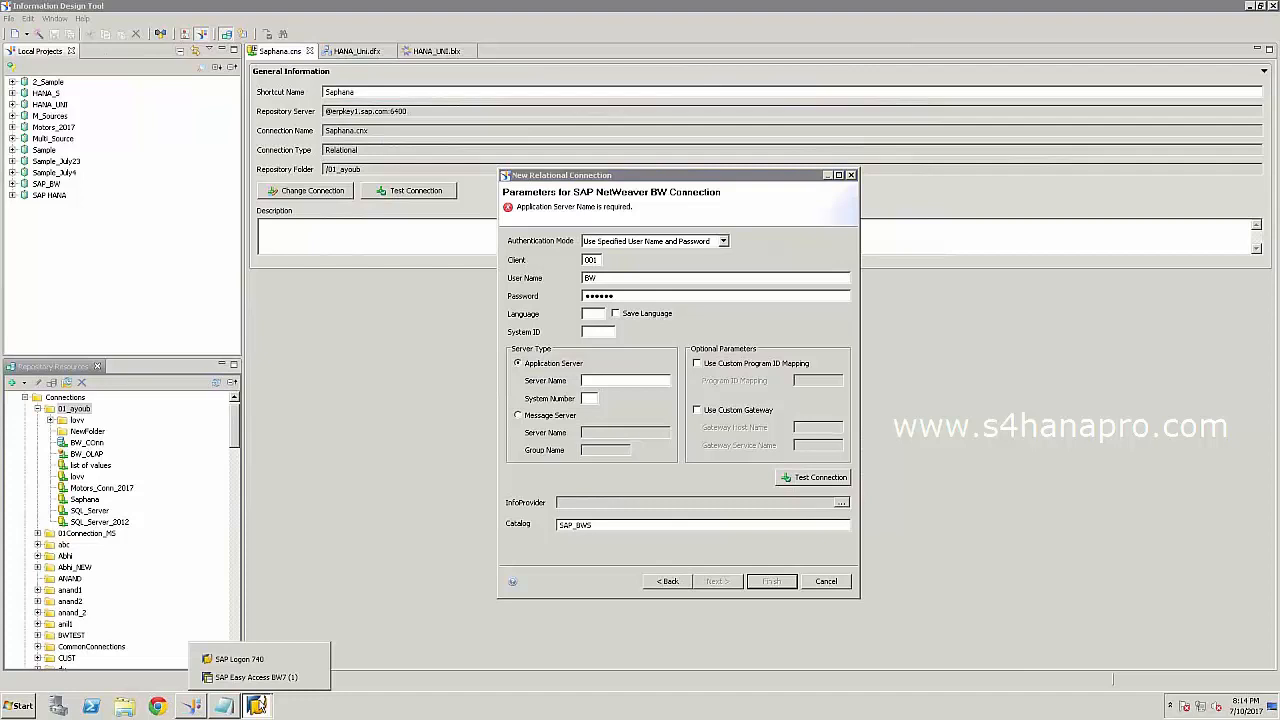
click(252, 666)
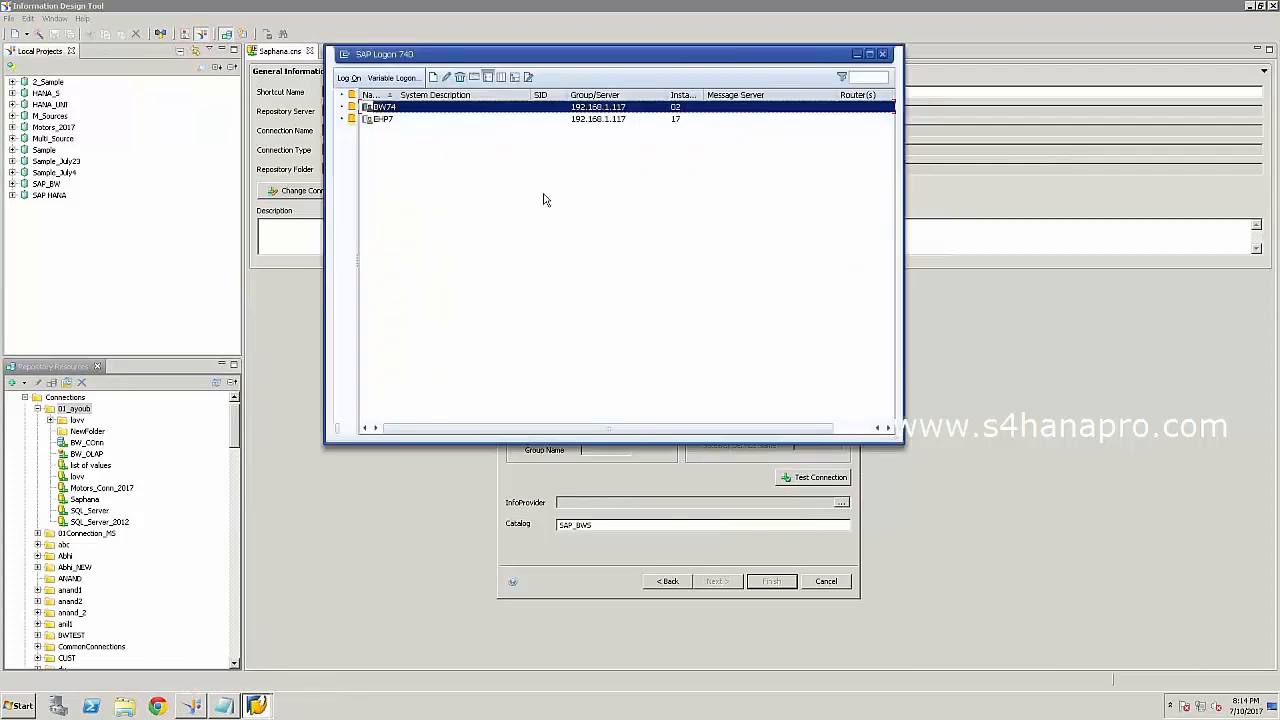
click(856, 54)
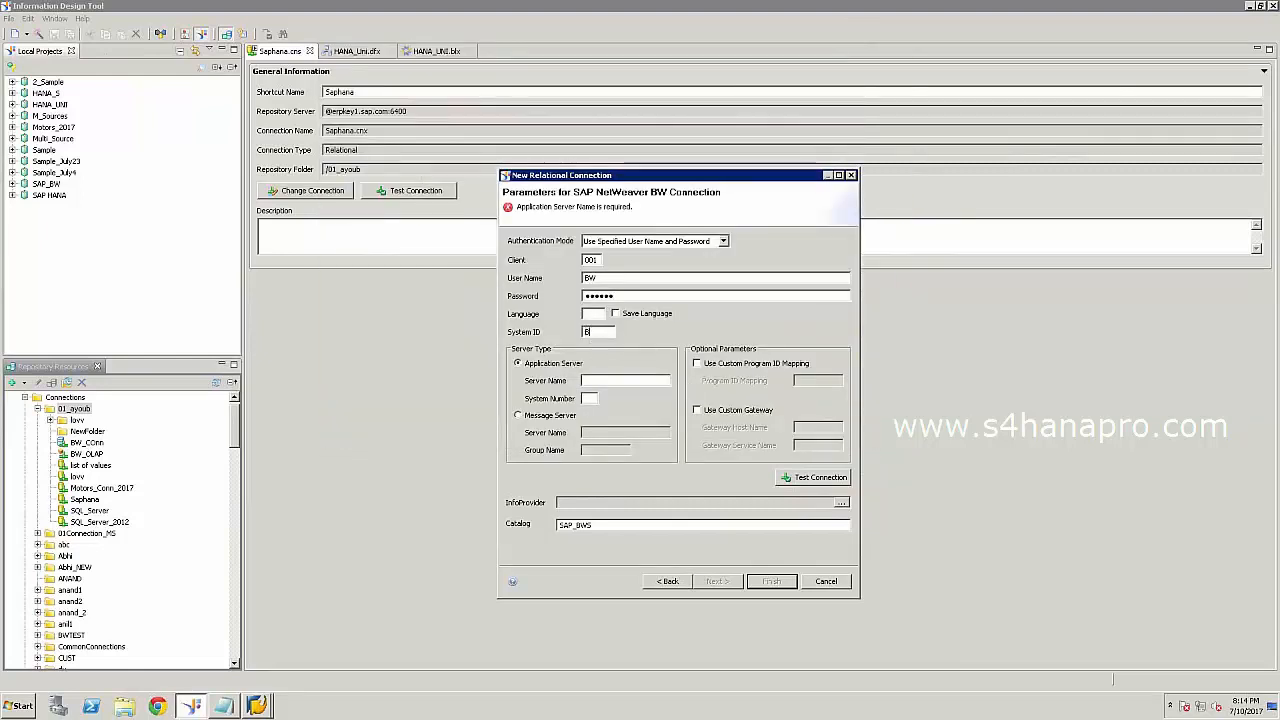
text(BW7)
click(265, 709)
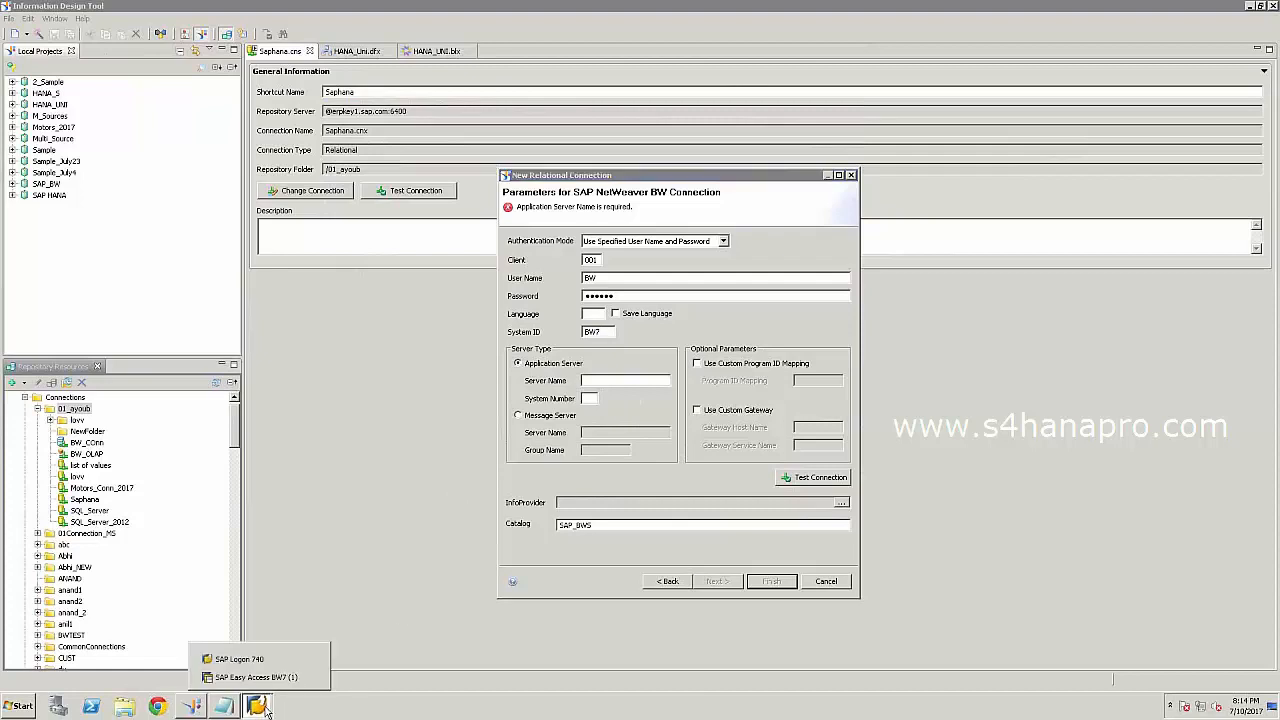
click(250, 661)
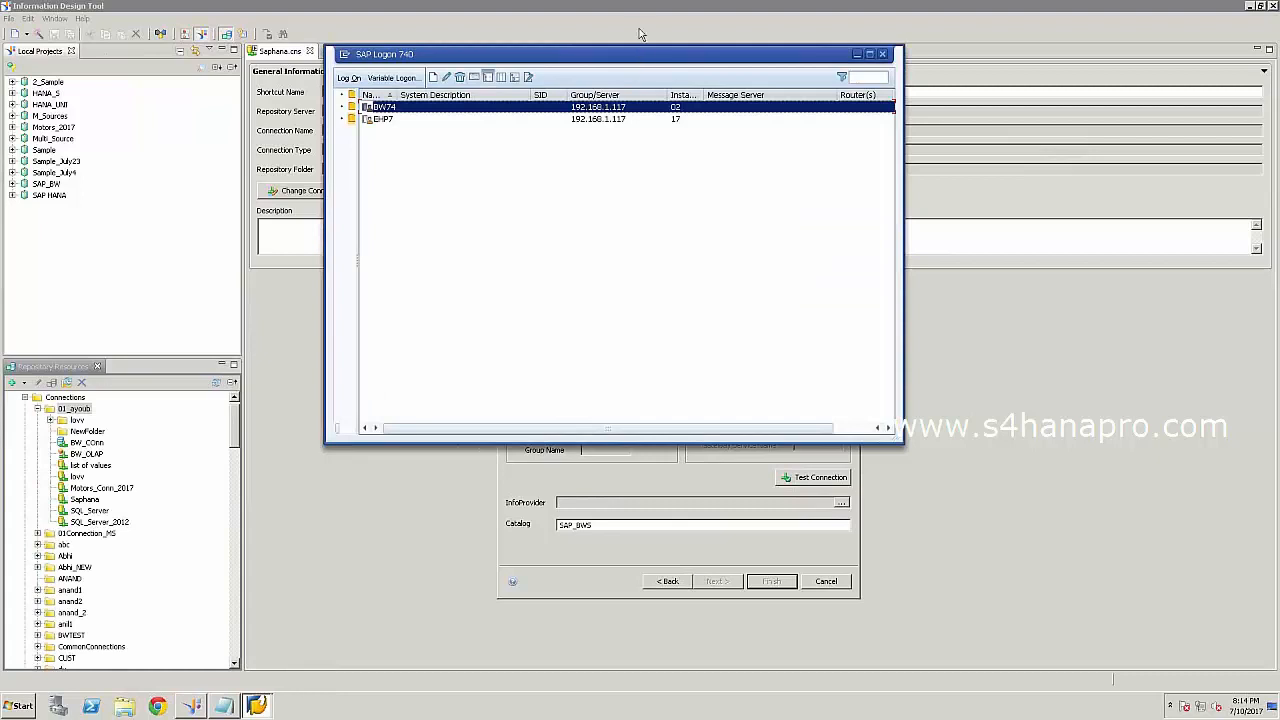
drag(637, 57, 238, 77)
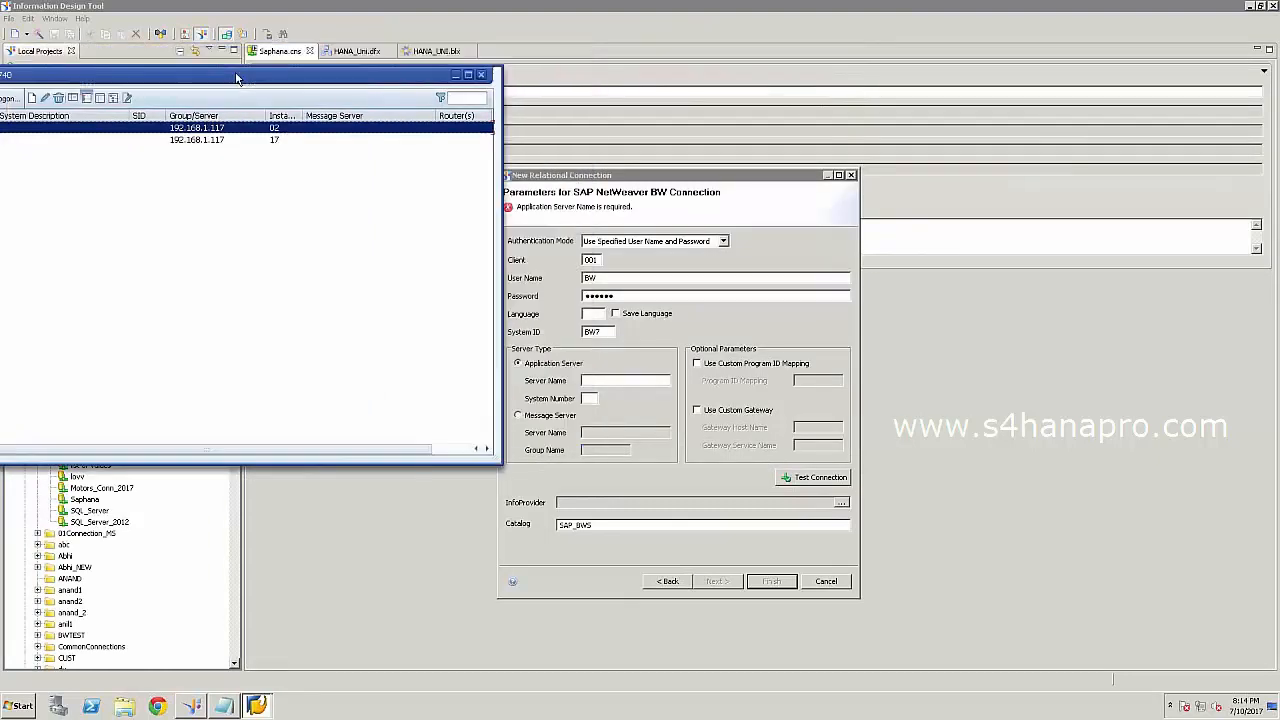
click(594, 380)
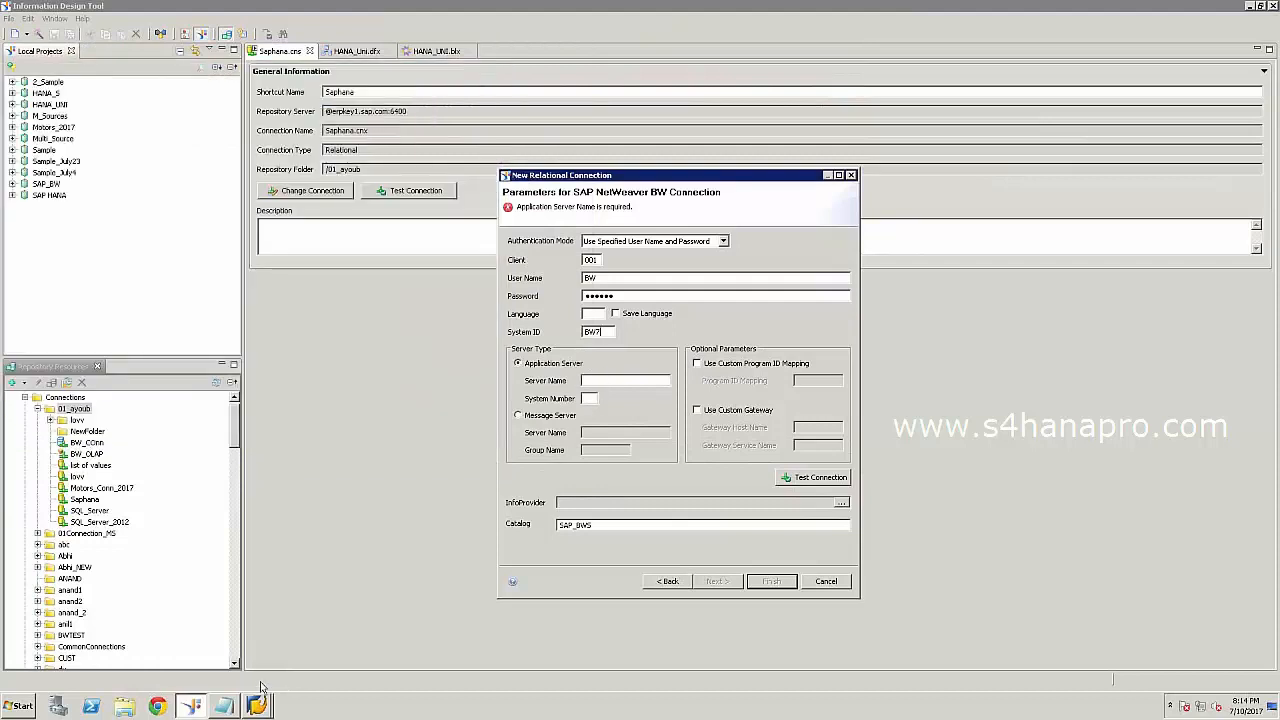
Enter server name 192.168.1.117 after checking the Hana Details notes and SAP Logon.
click(257, 705)
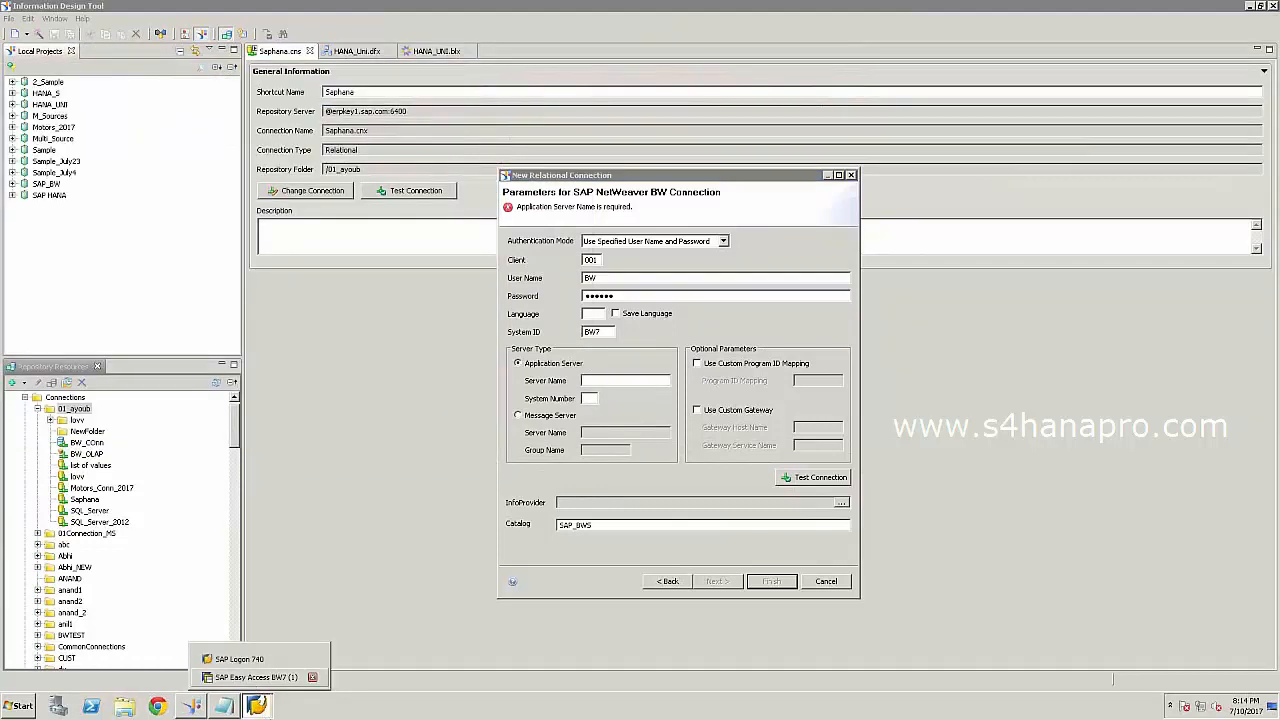
click(601, 332)
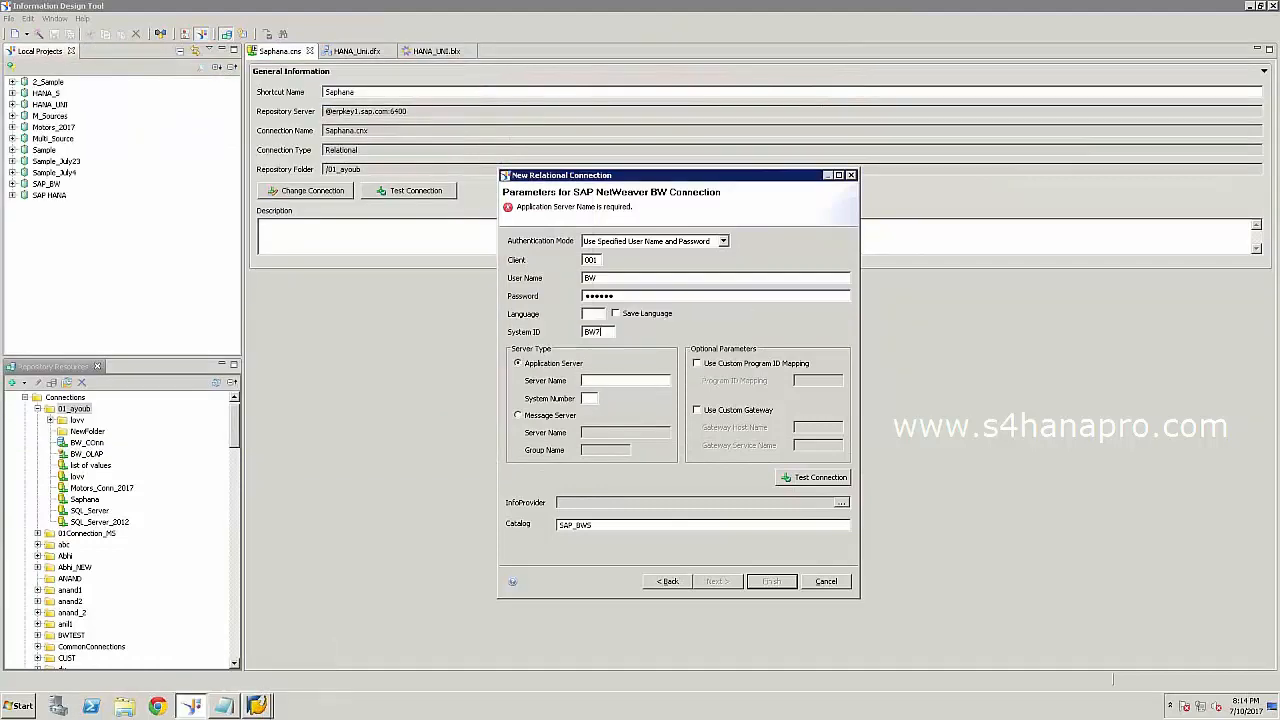
key(alt+Tab)
key(alt+Tab)
key(alt+Tab)
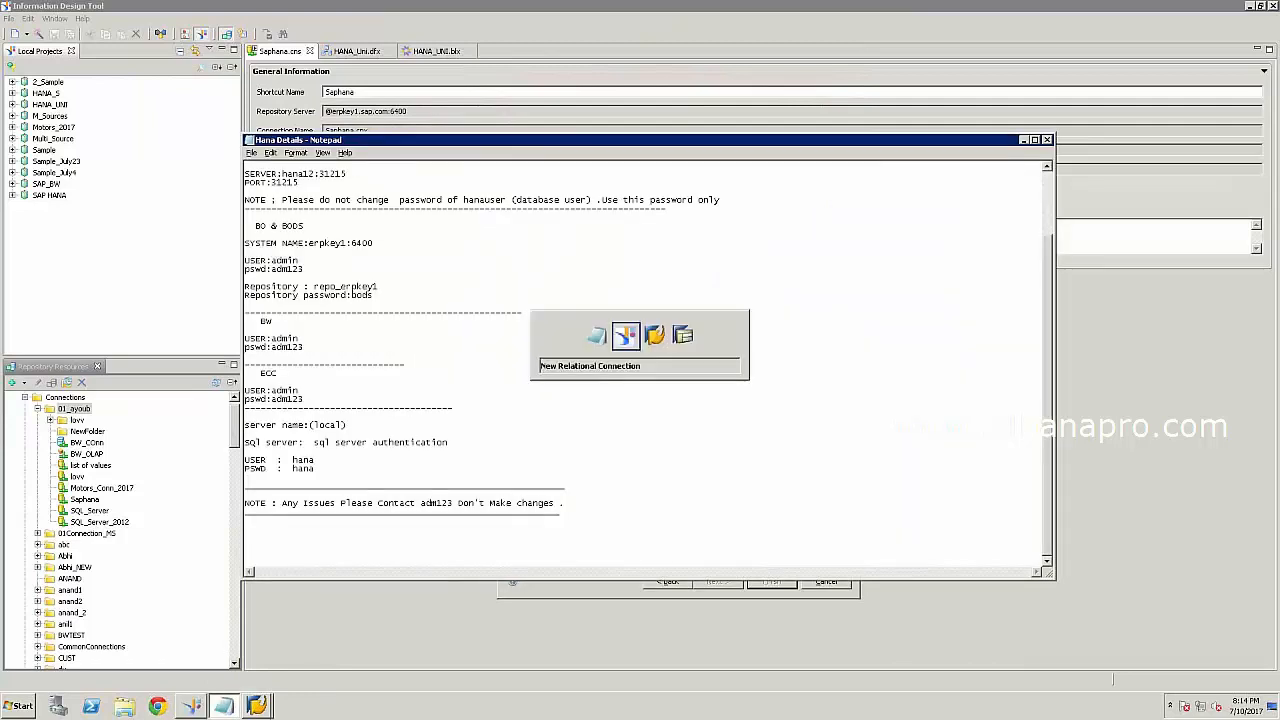
key(alt+Tab)
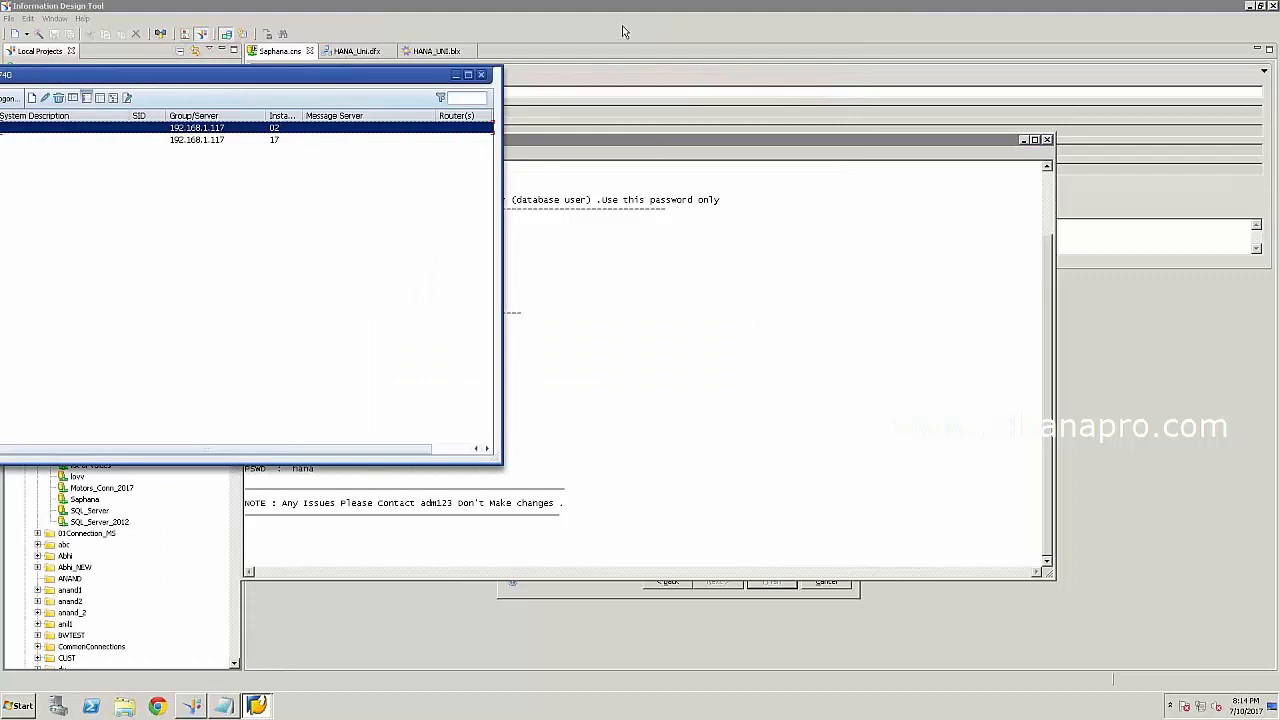
key(alt+Tab)
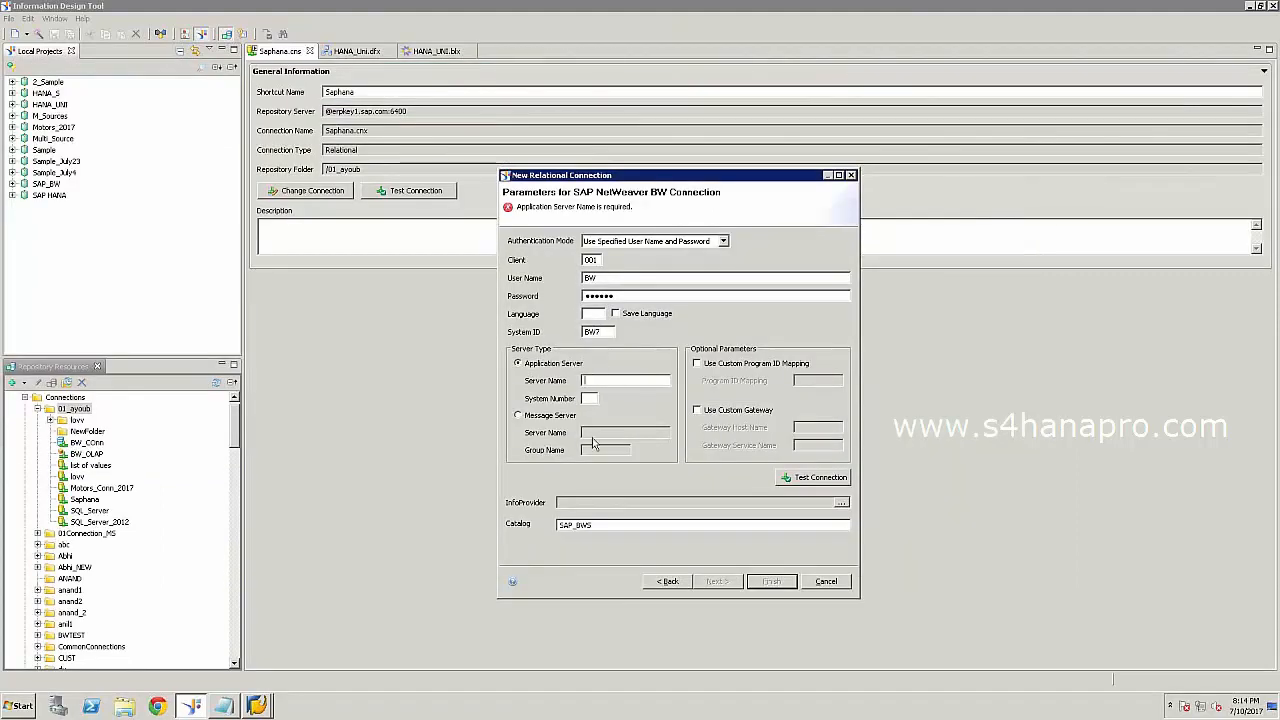
text(192.168.2)
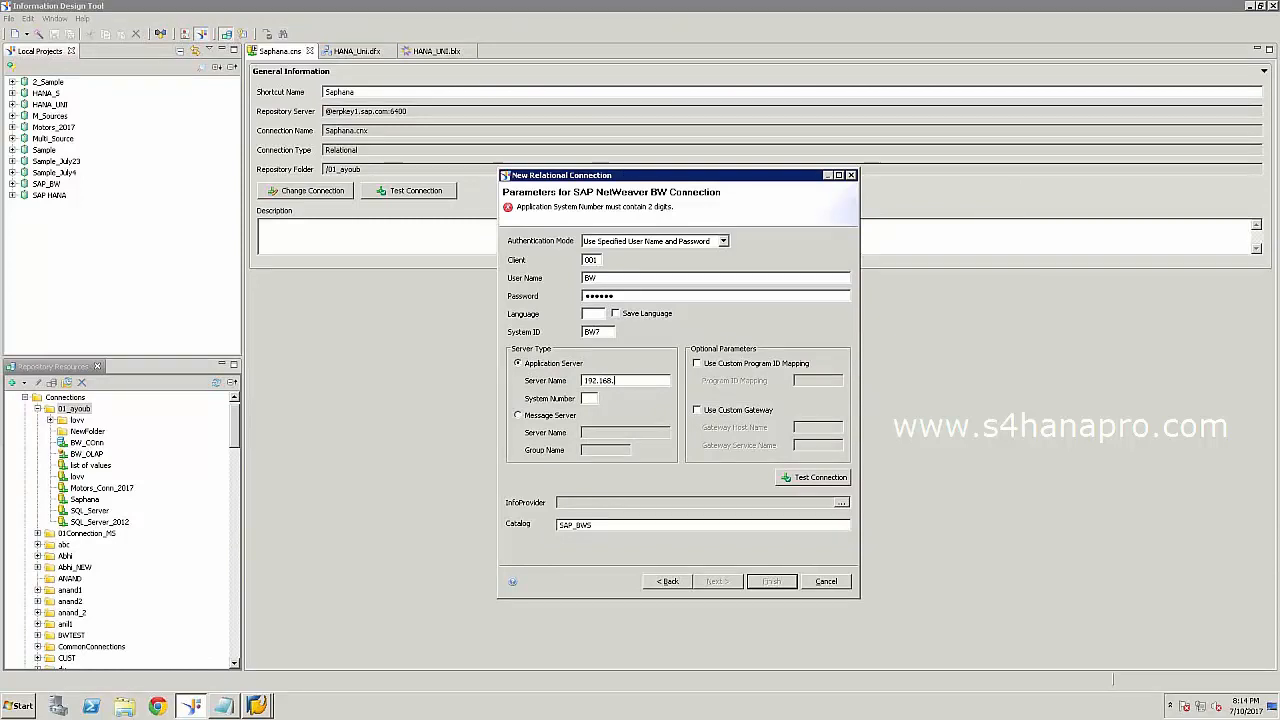
click(262, 711)
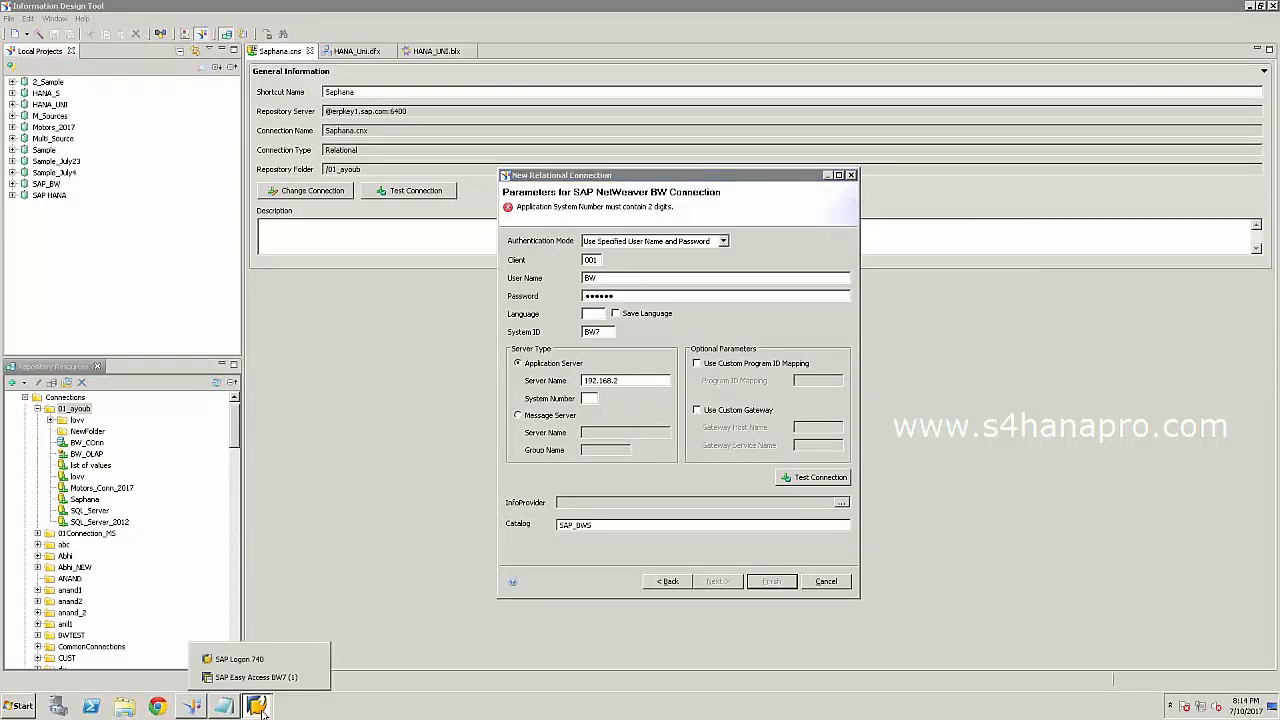
click(240, 659)
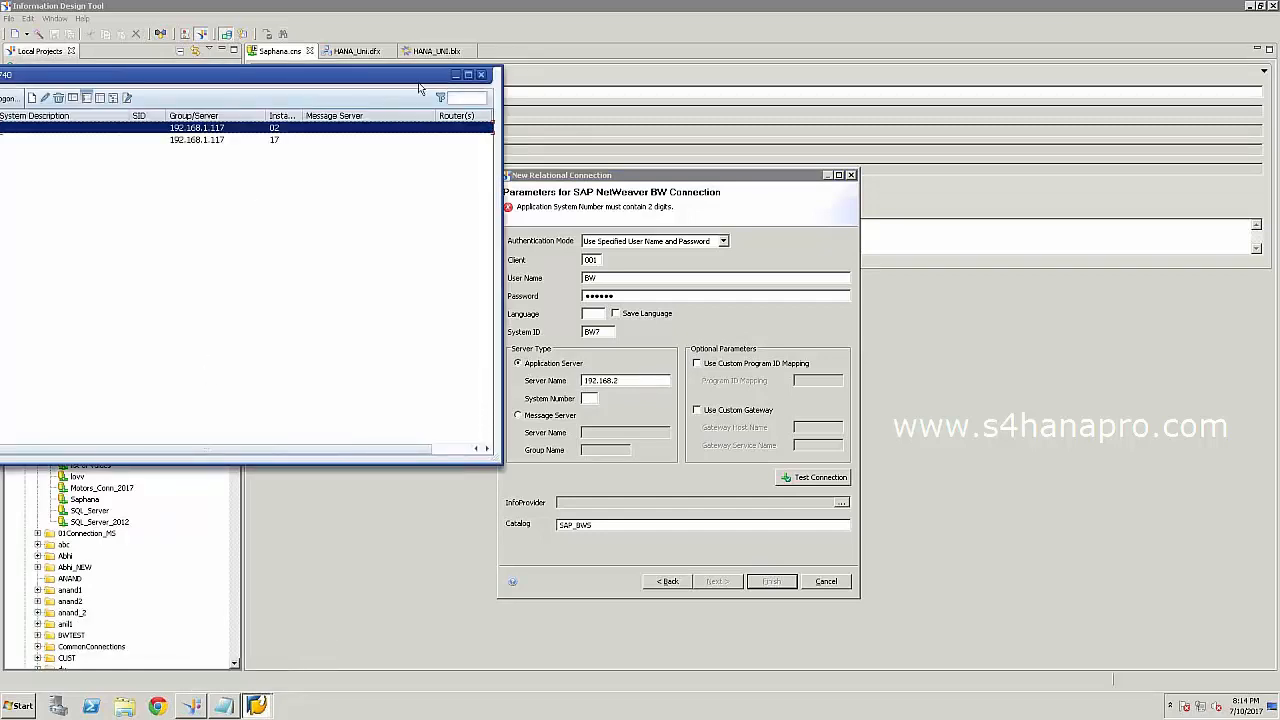
click(455, 76)
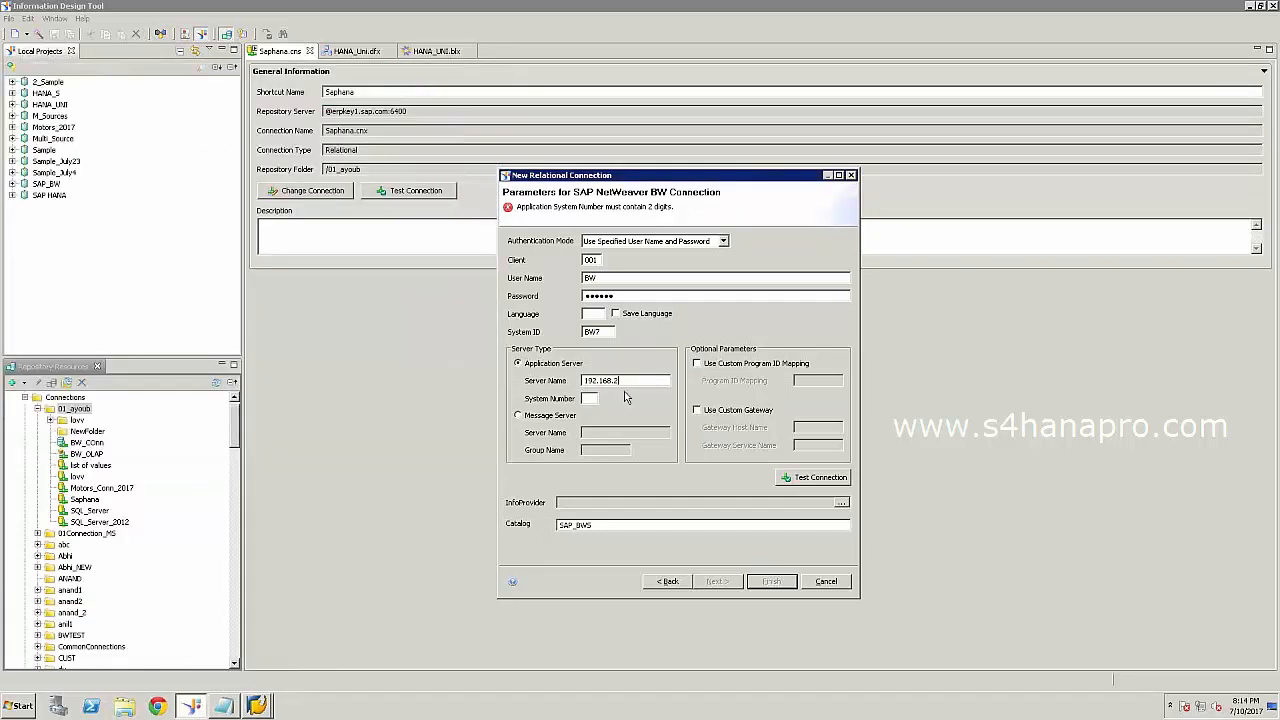
key(BackSpace)
click(590, 398)
Enter system number 02 and run a successful connection test.
text(02)
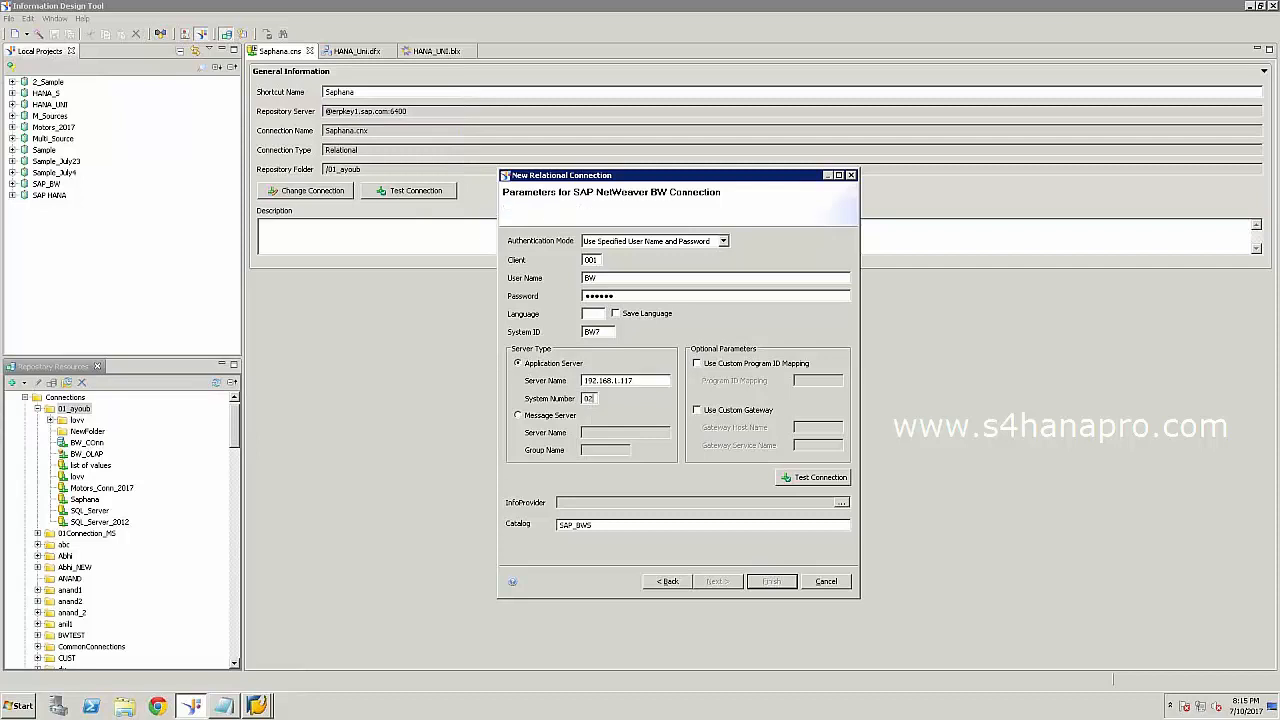
click(798, 482)
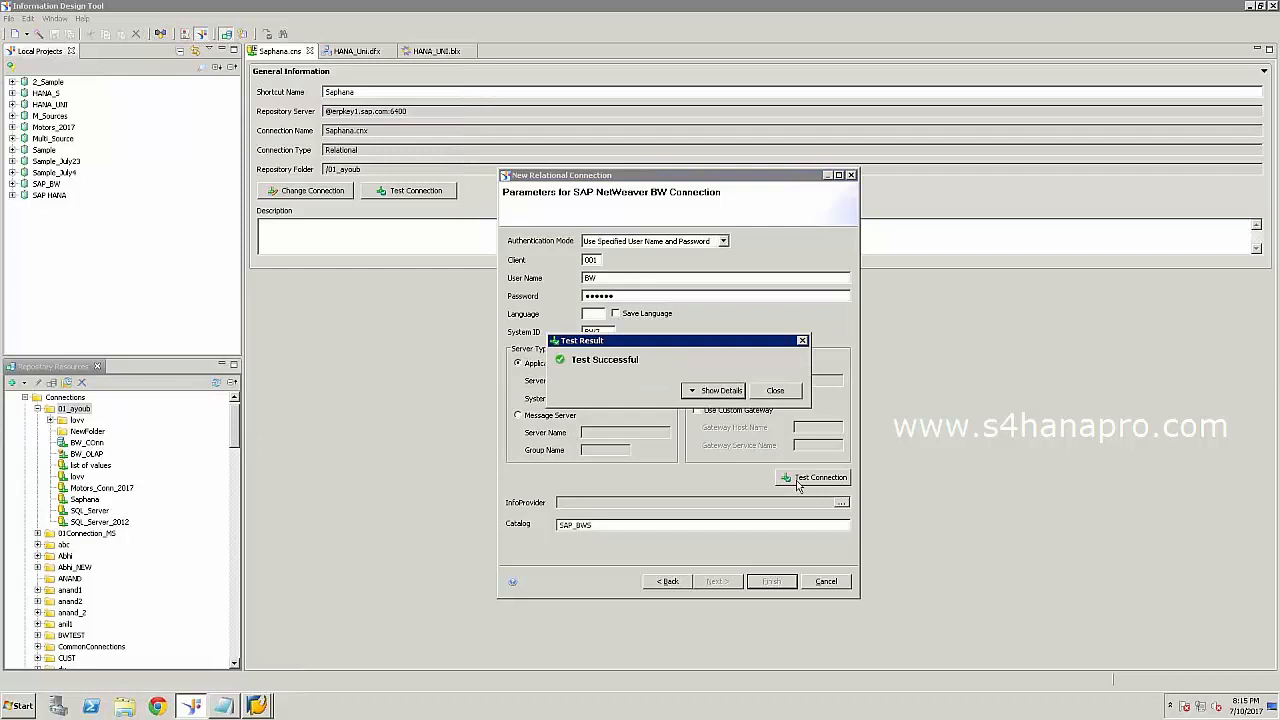
click(778, 391)
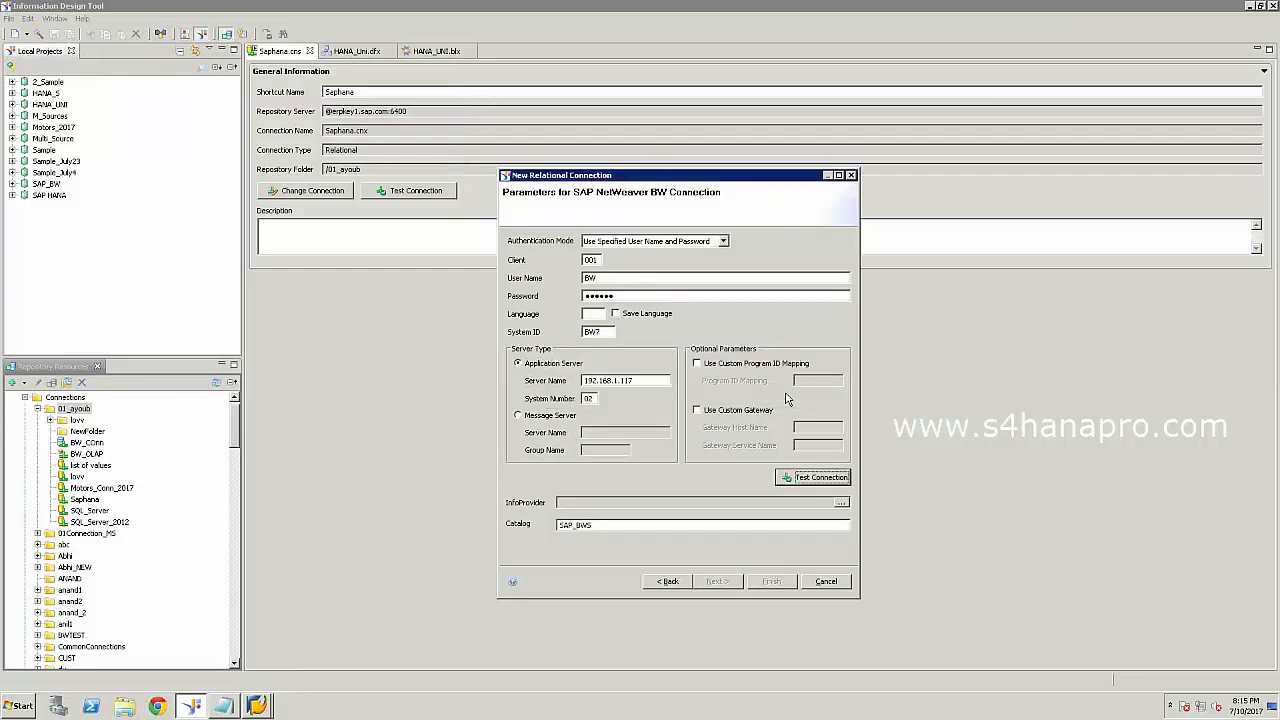
Browse the InfoProviders, inspect the type filter, and select DOCALYEAR as the fact table.
click(842, 505)
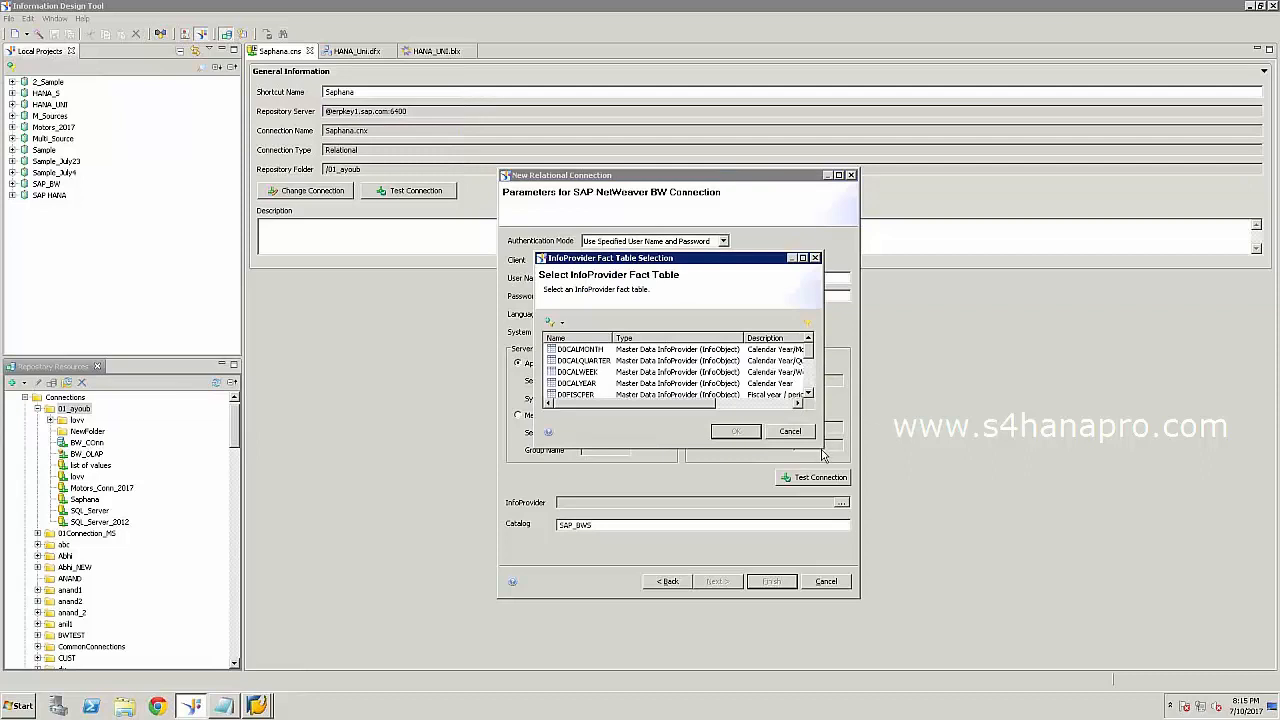
drag(860, 477, 960, 587)
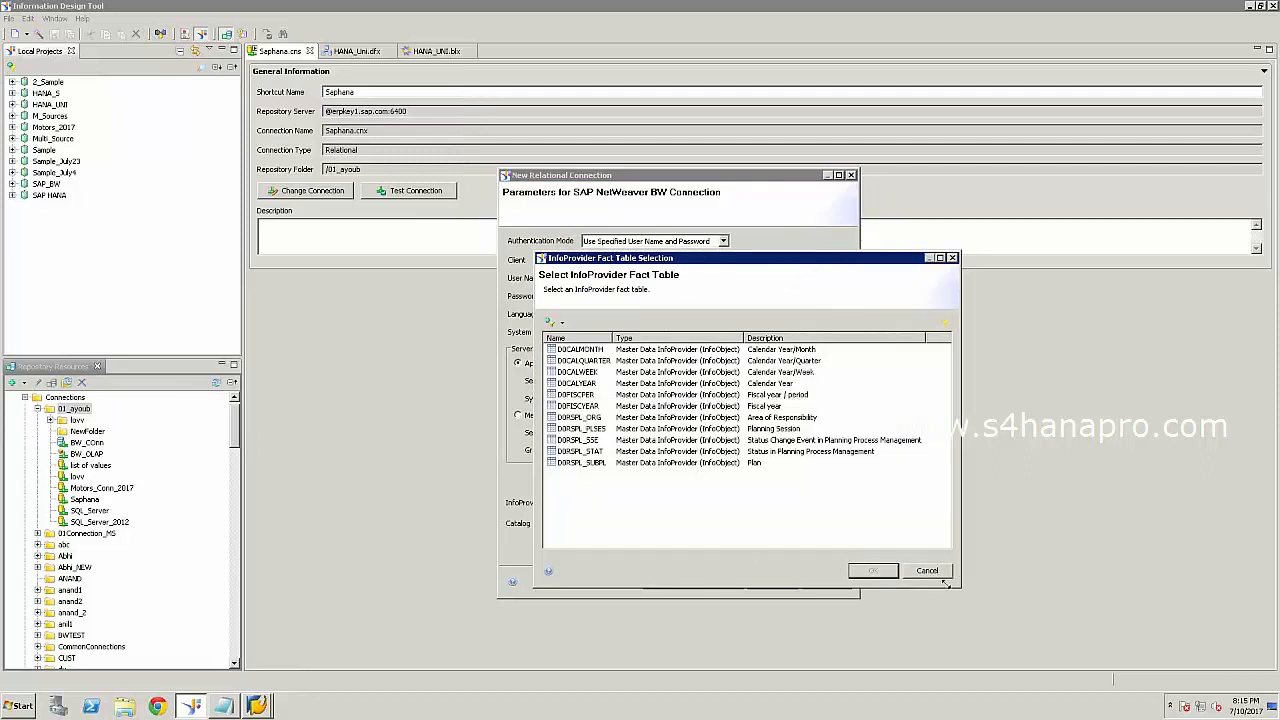
click(562, 323)
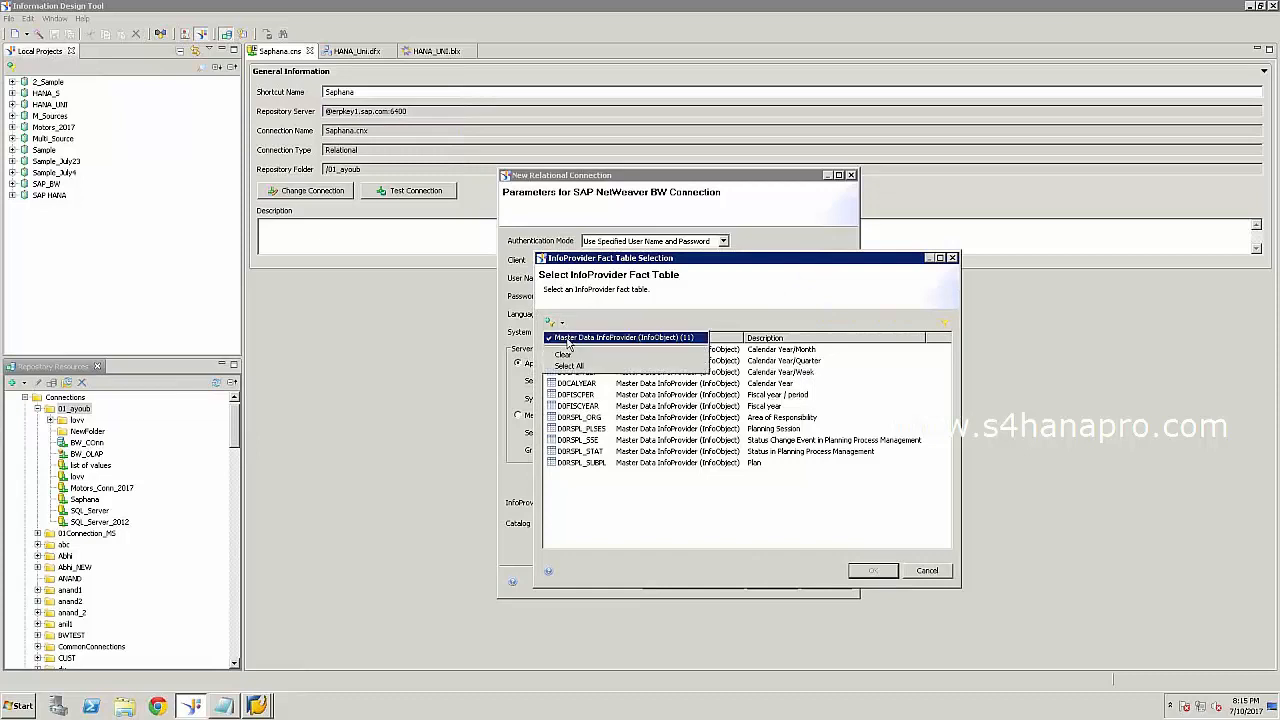
click(583, 312)
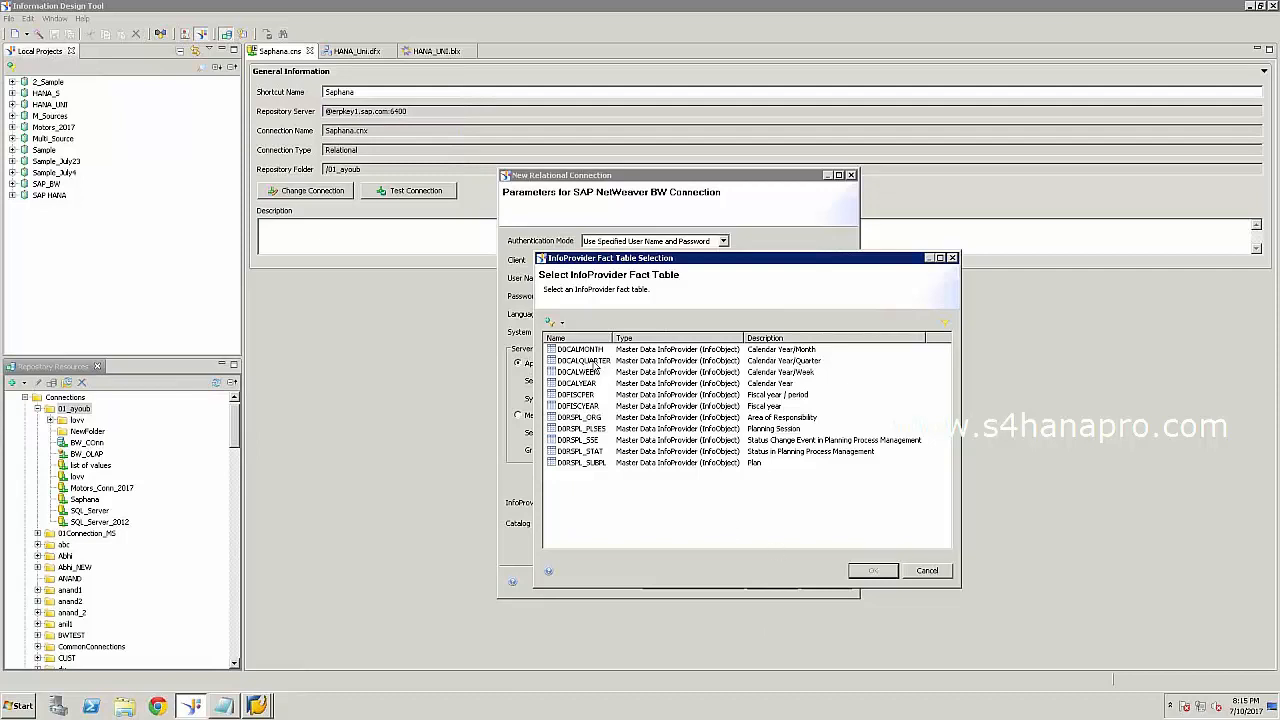
click(563, 325)
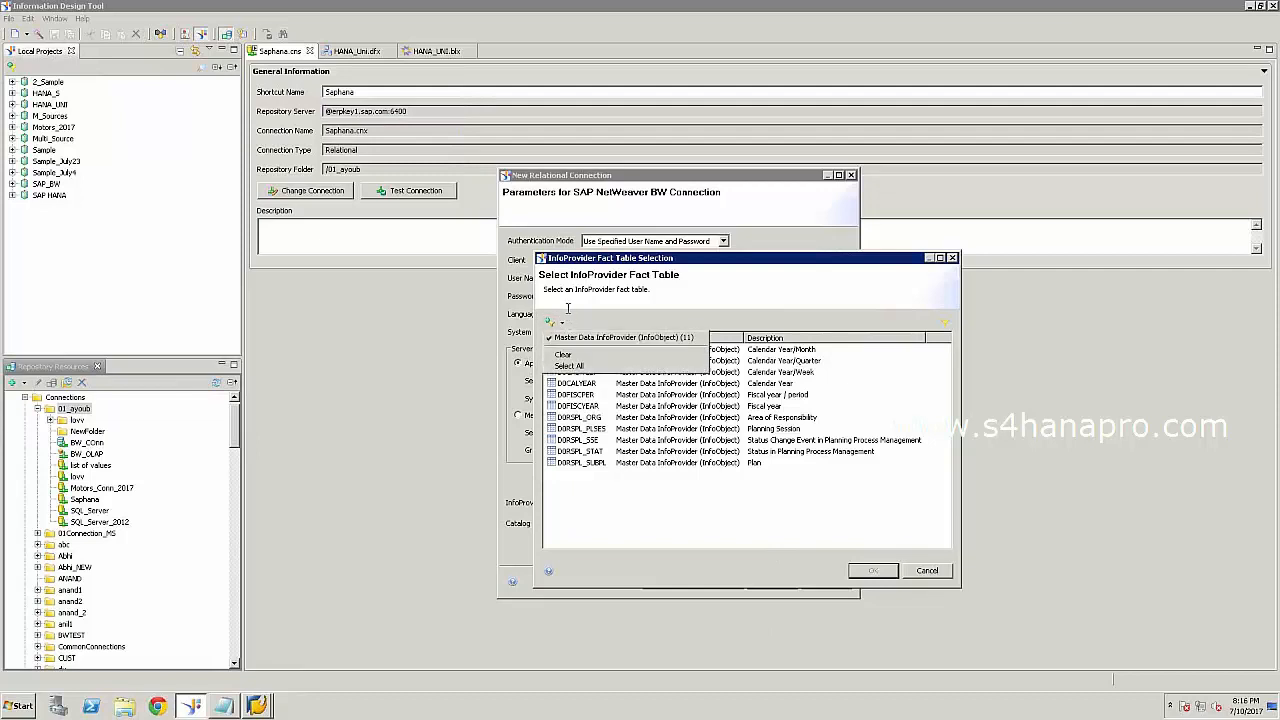
click(567, 308)
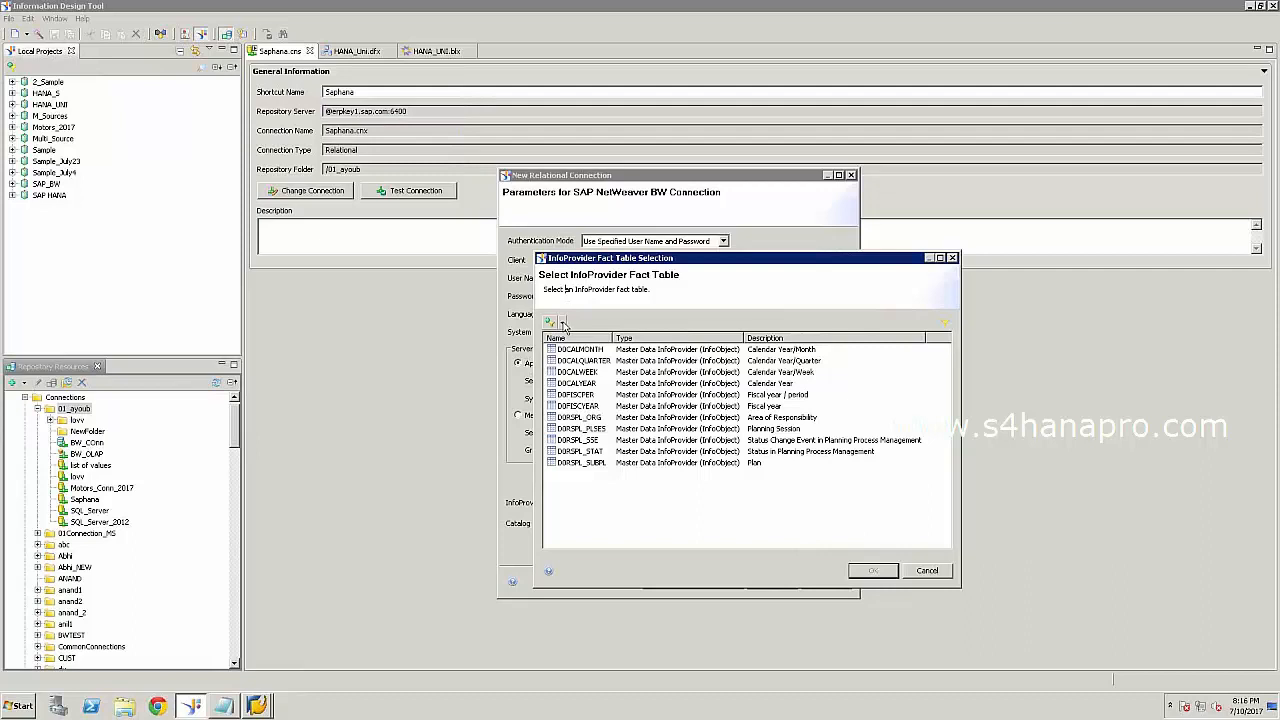
click(564, 325)
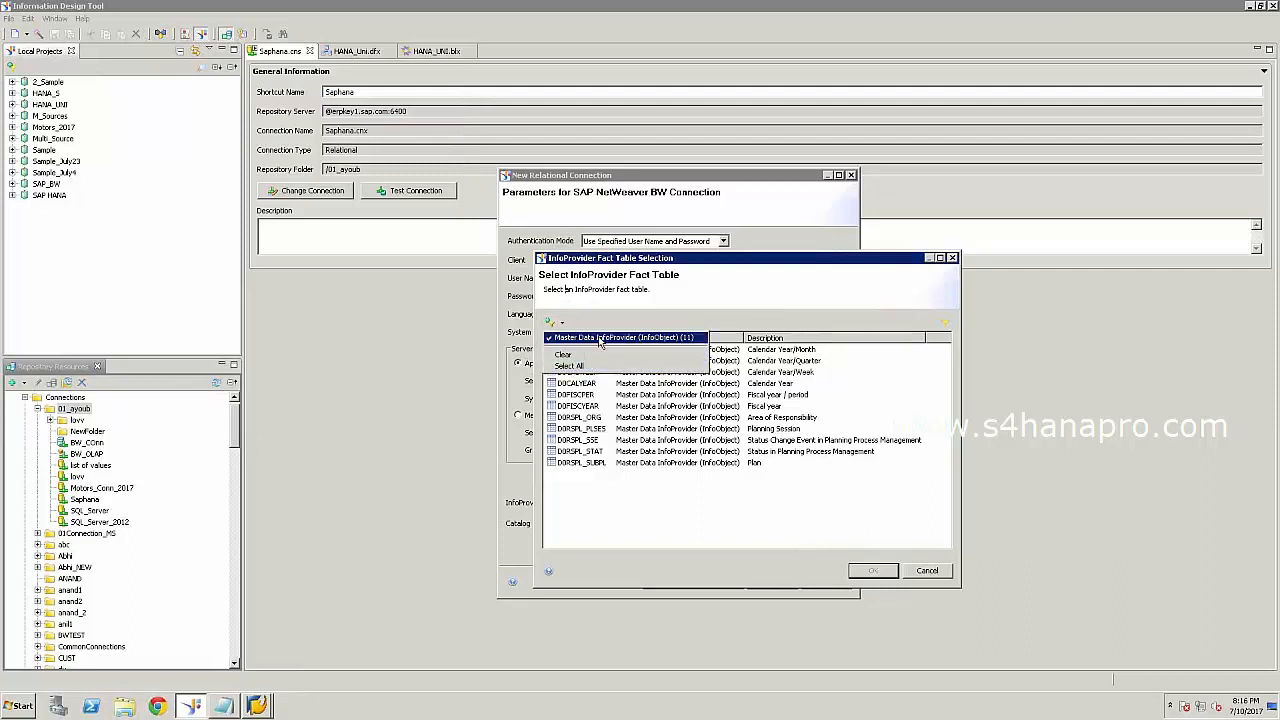
click(601, 337)
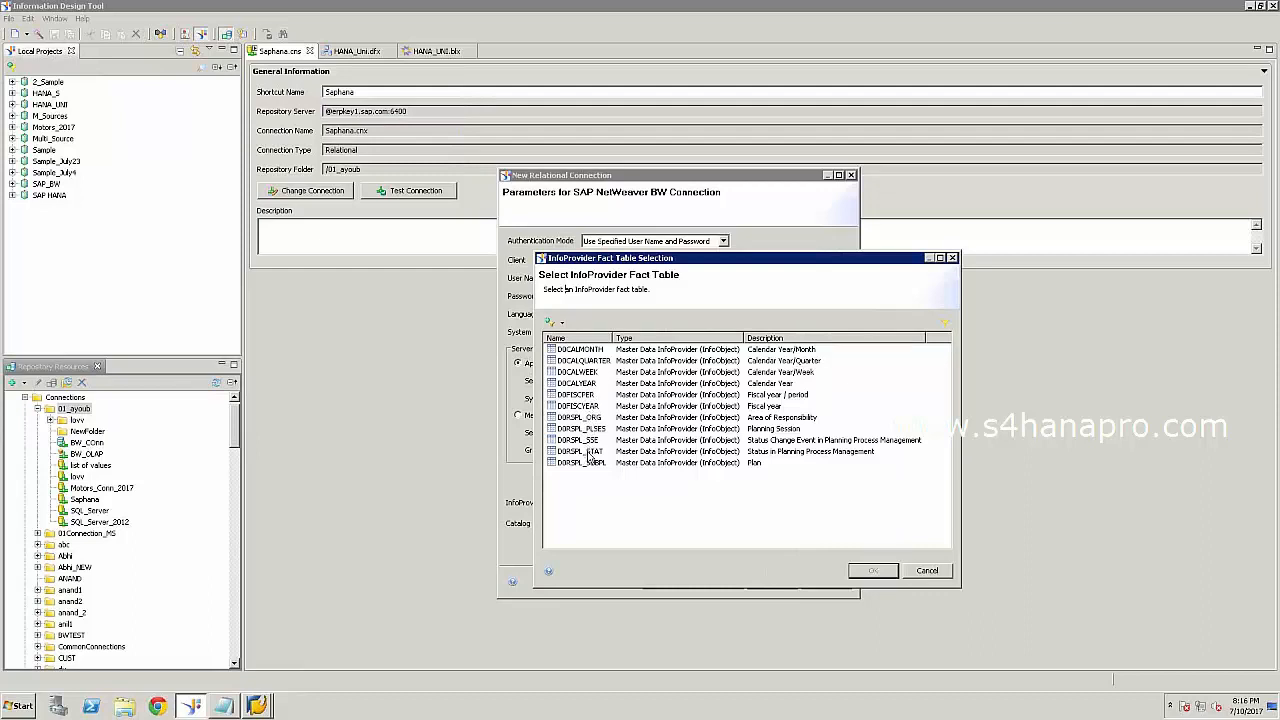
click(590, 385)
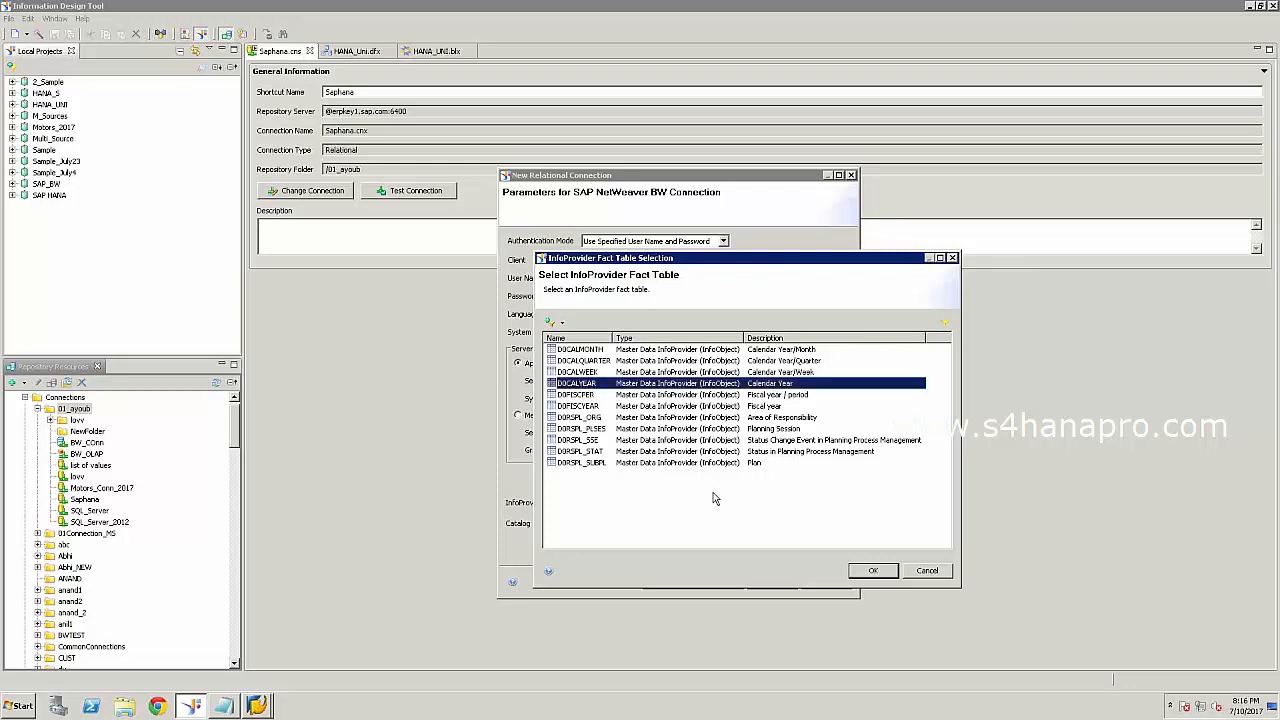
click(872, 571)
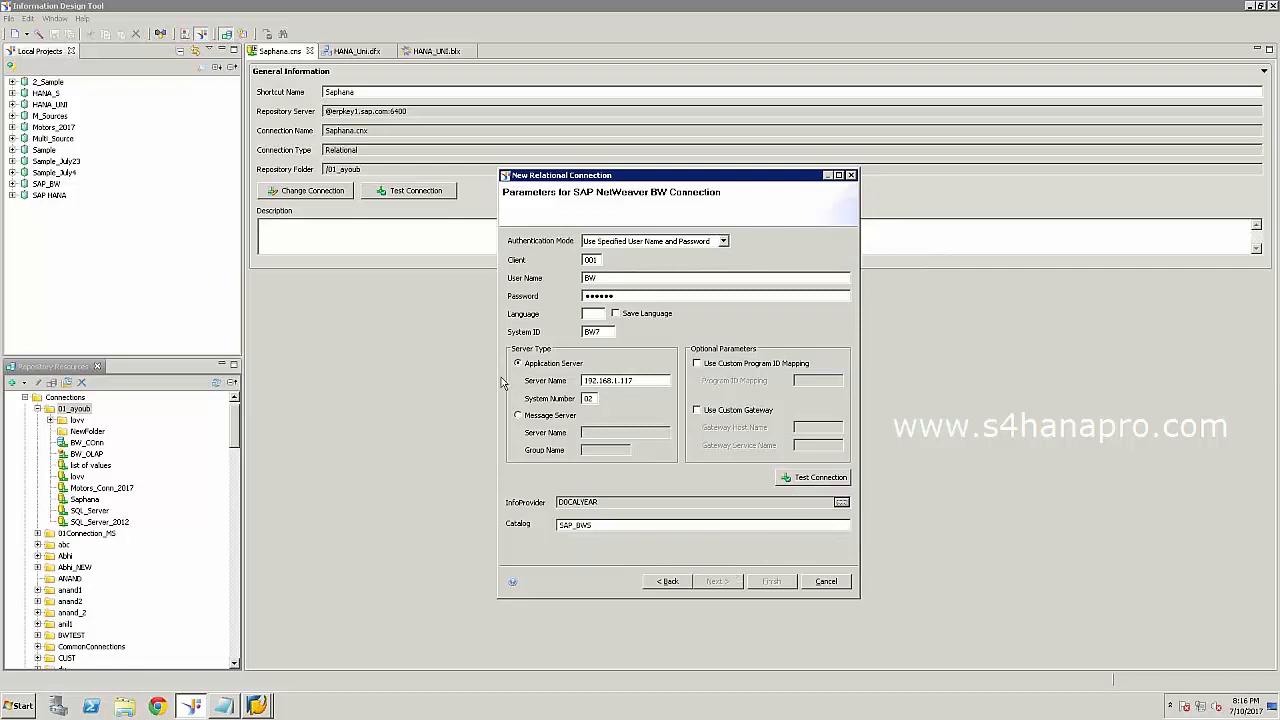
Set language EN and publish SAP_BWS without creating a connection shortcut.
click(592, 316)
text(EN)
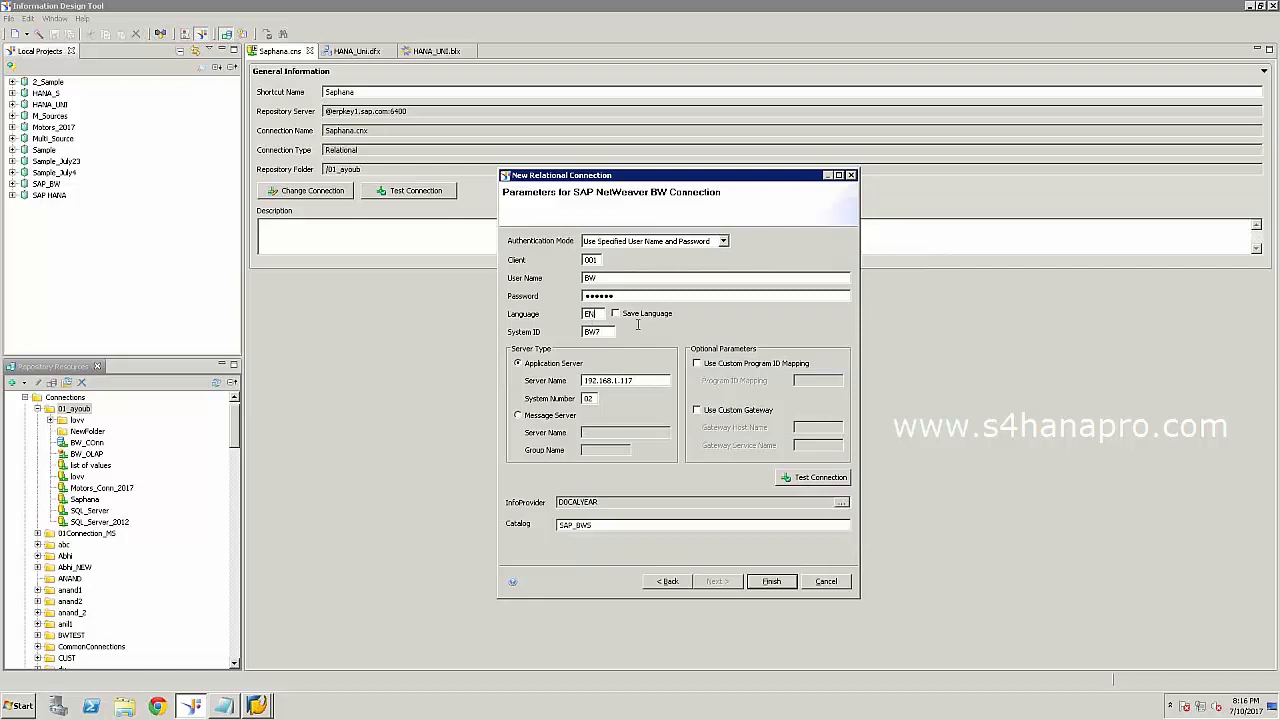
click(787, 584)
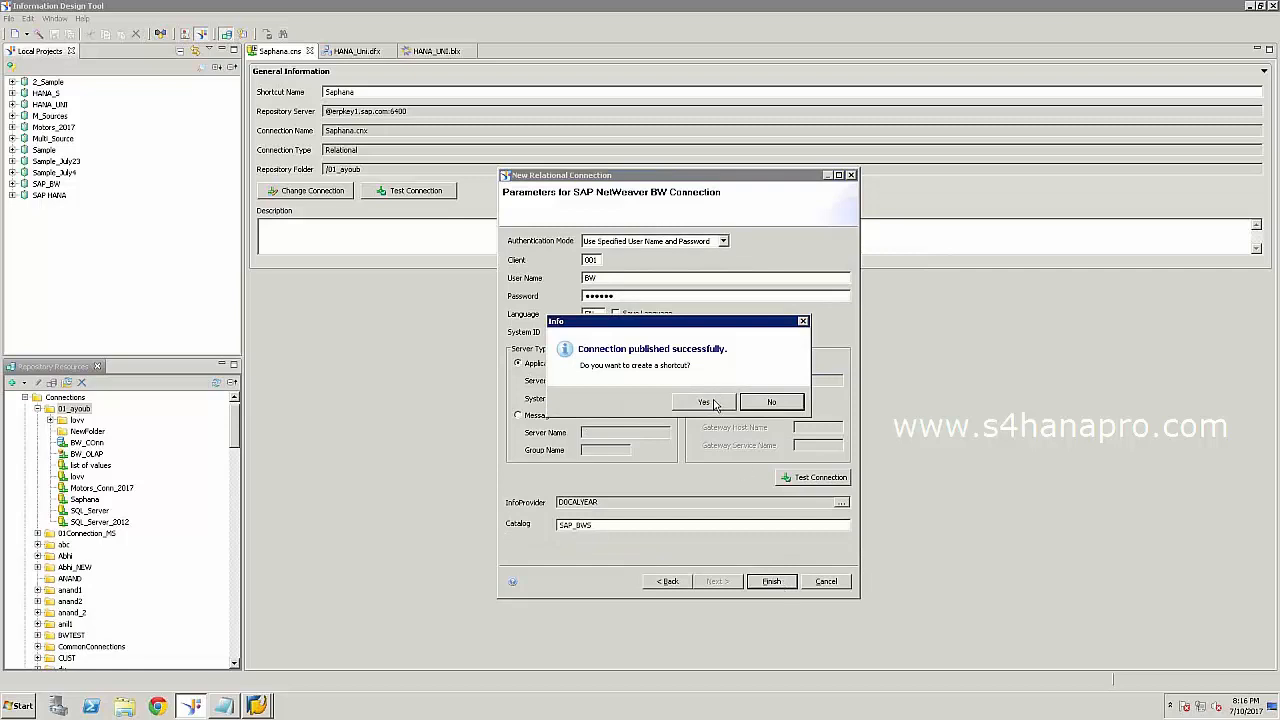
click(755, 406)
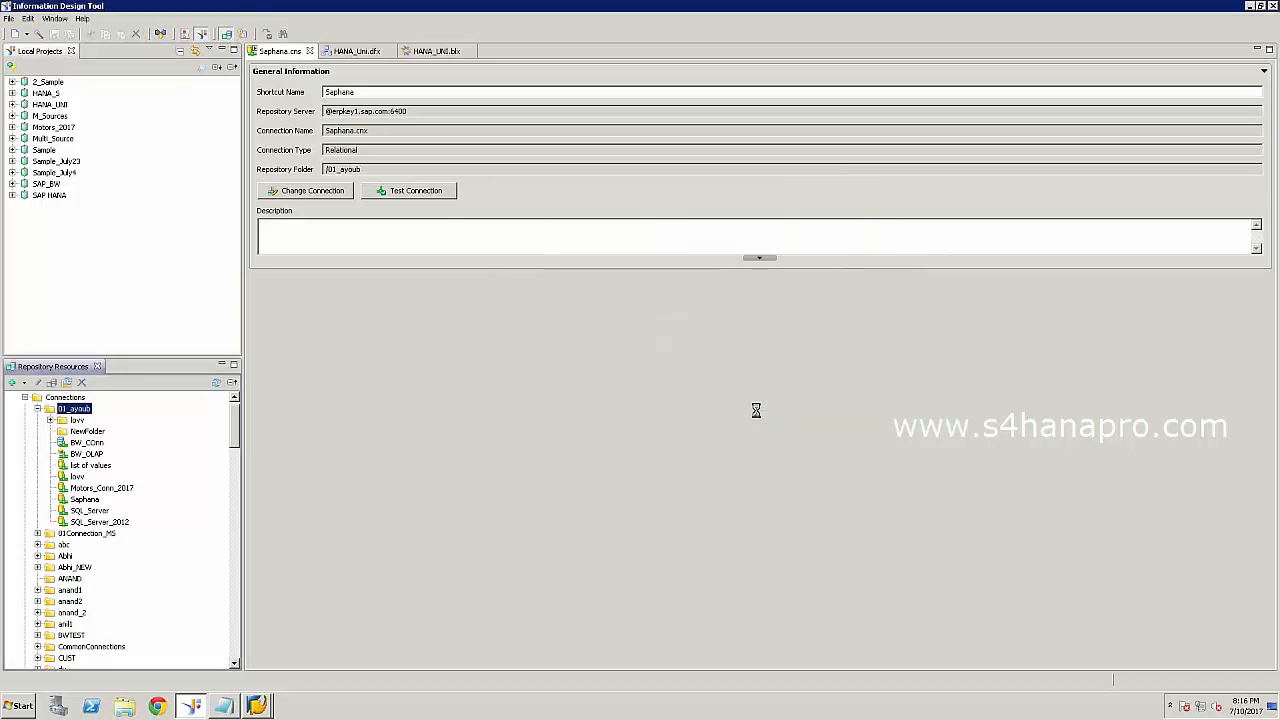
Create a new local project named SAPBW_July.
click(72, 249)
right_click(72, 249)
mouse_move(128, 252)
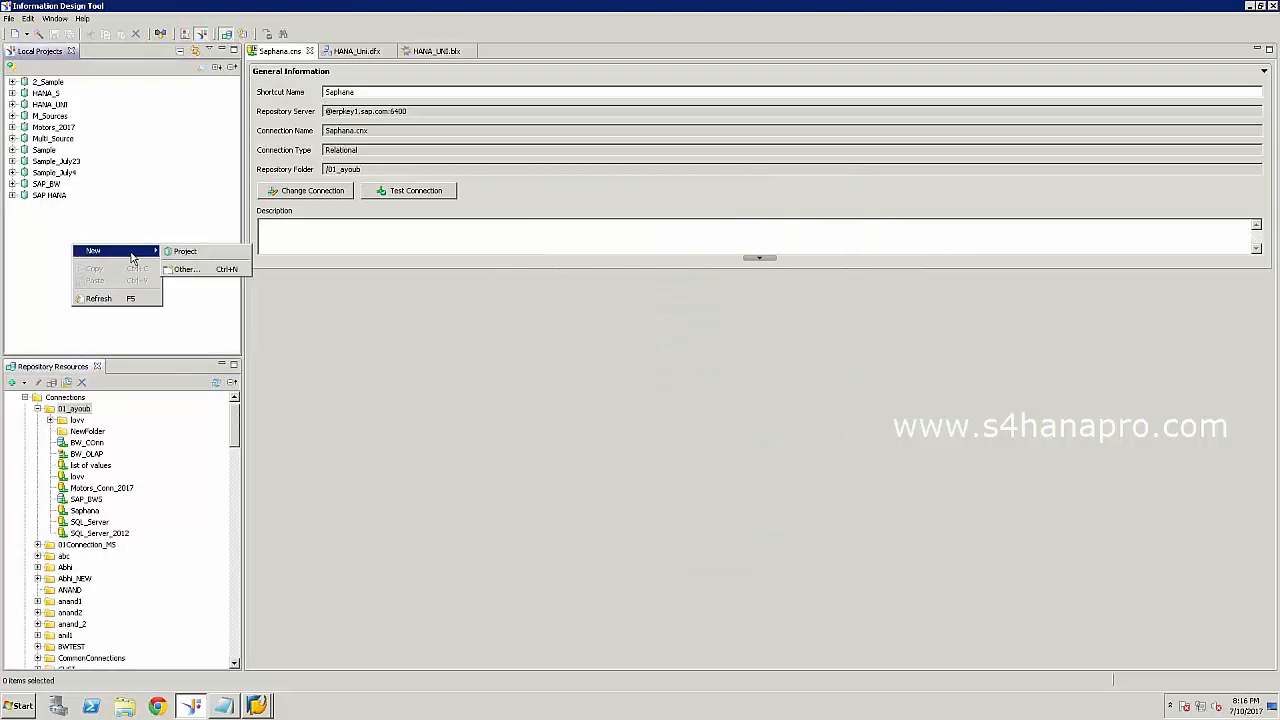
click(228, 254)
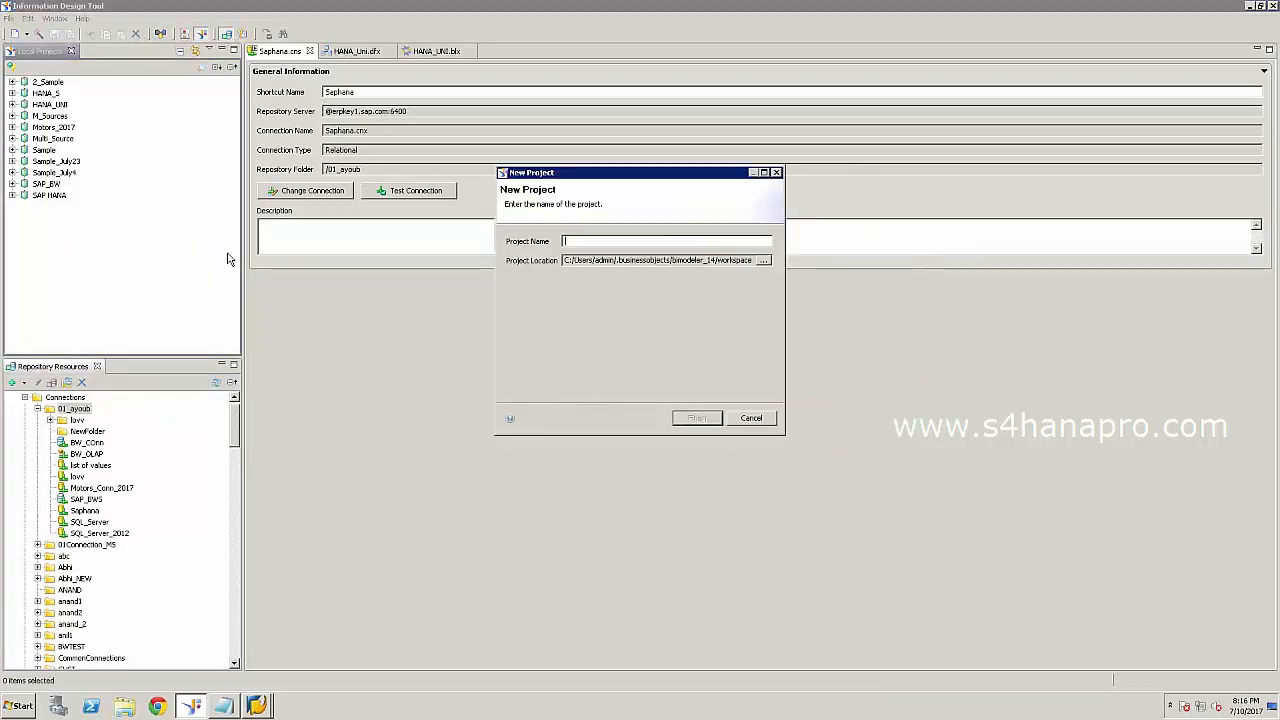
text(SAPBW)
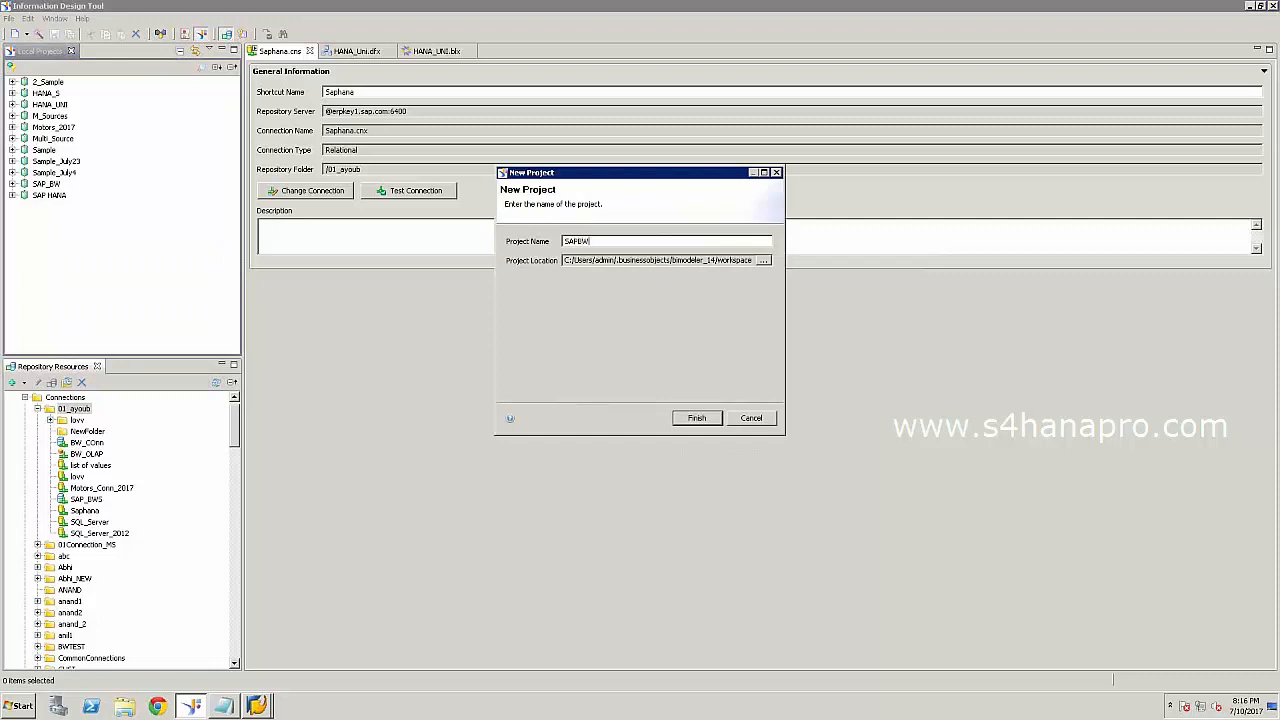
text(_July)
click(708, 421)
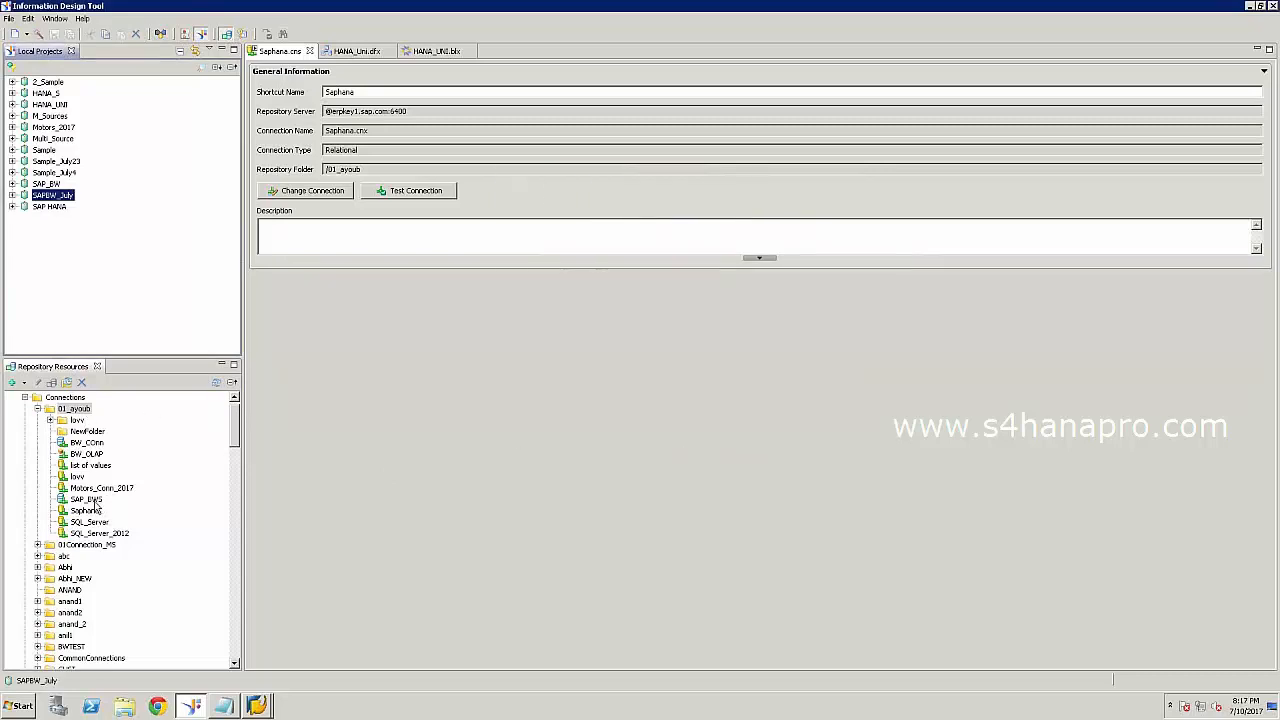
Create a connection shortcut for SAP_BWS in the SAPBW_July project.
right_click(96, 501)
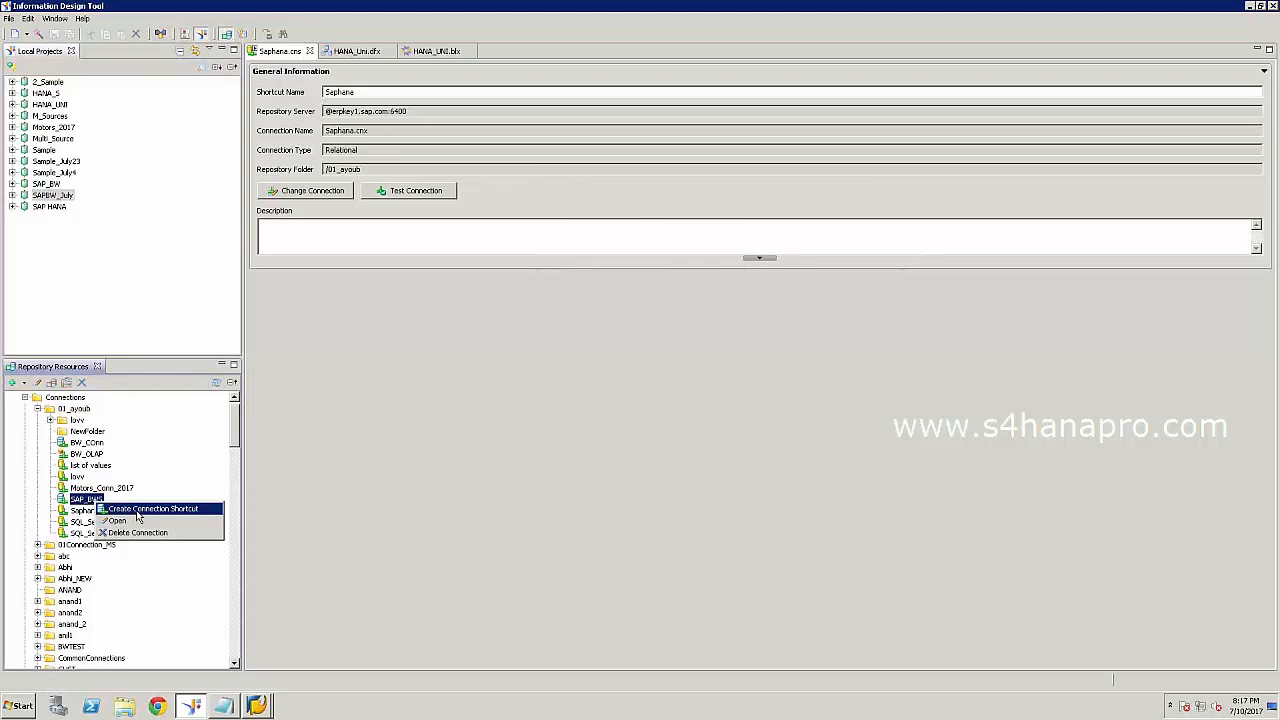
click(140, 509)
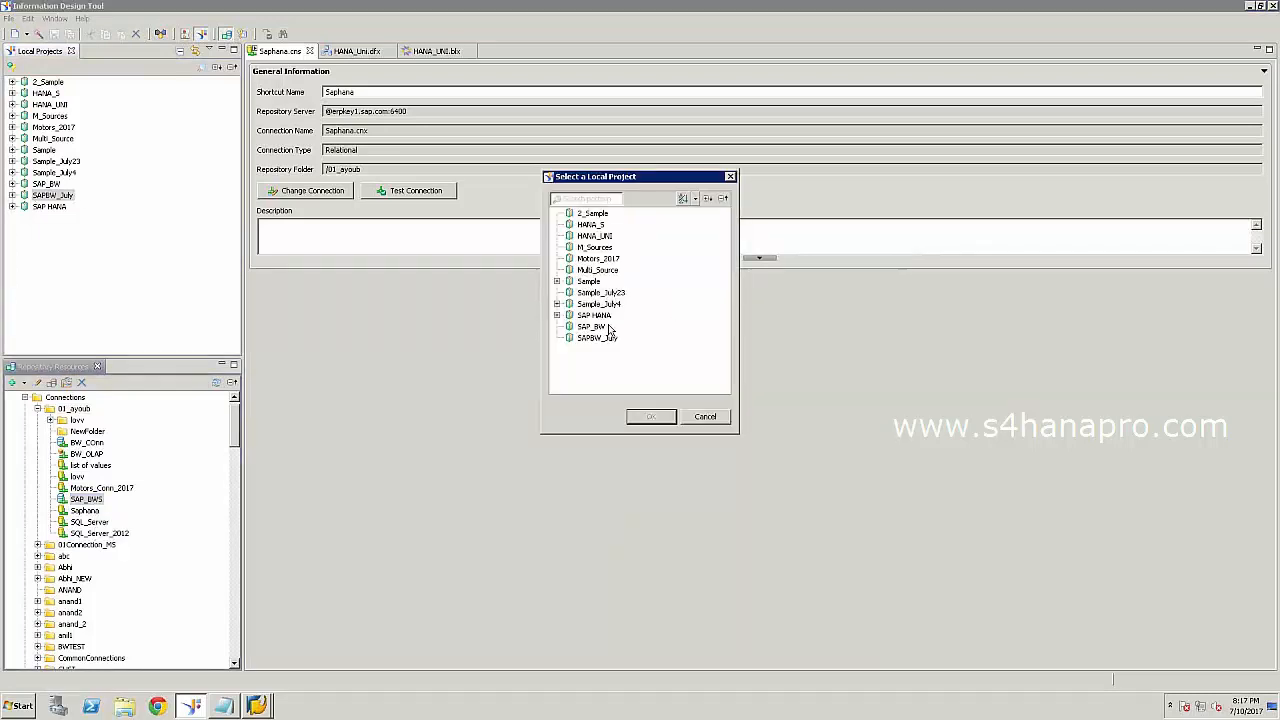
click(602, 340)
click(651, 417)
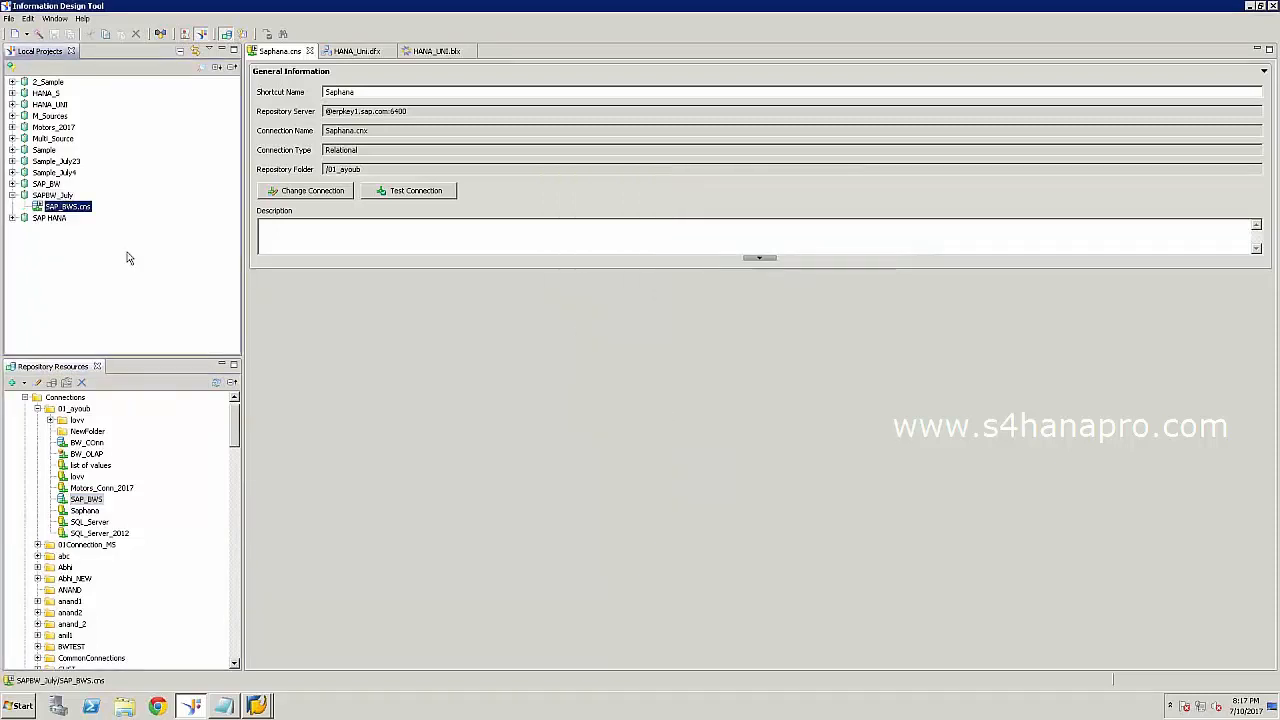
click(64, 196)
right_click(64, 196)
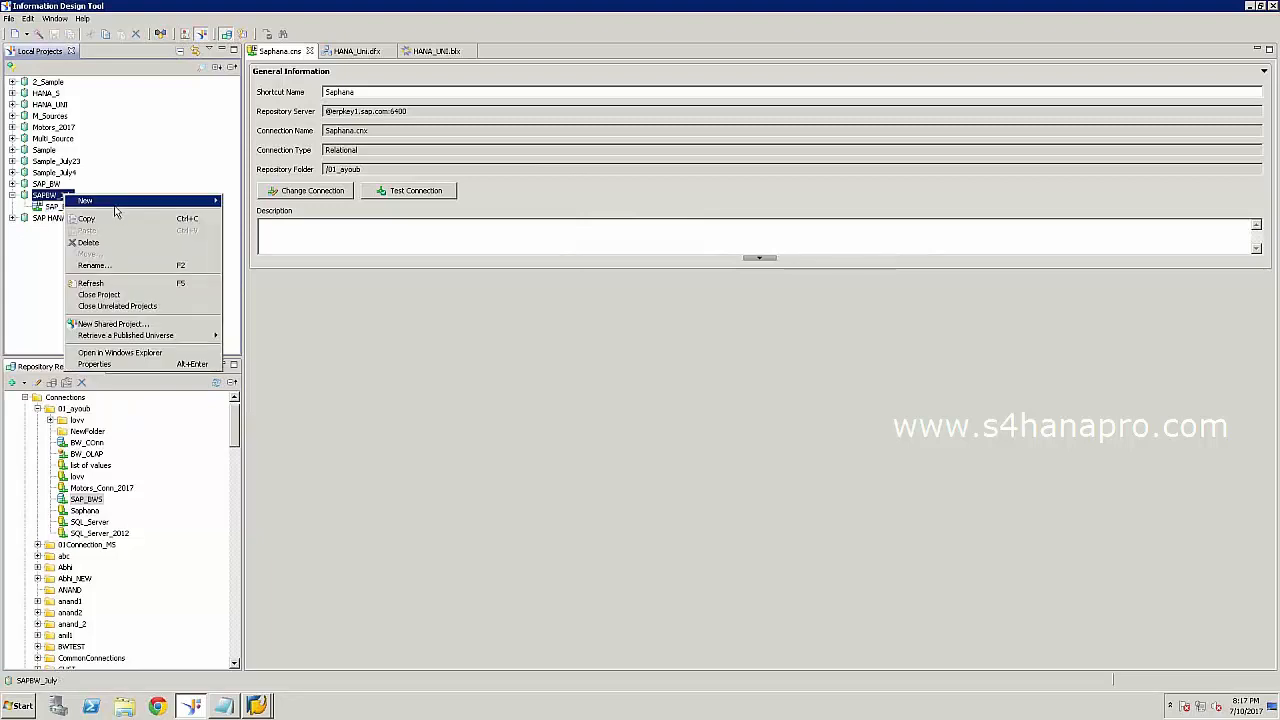
Attempt a multisource-enabled data foundation named SAPBW using the SAP_BWS.cns connection.
mouse_move(120, 201)
click(262, 255)
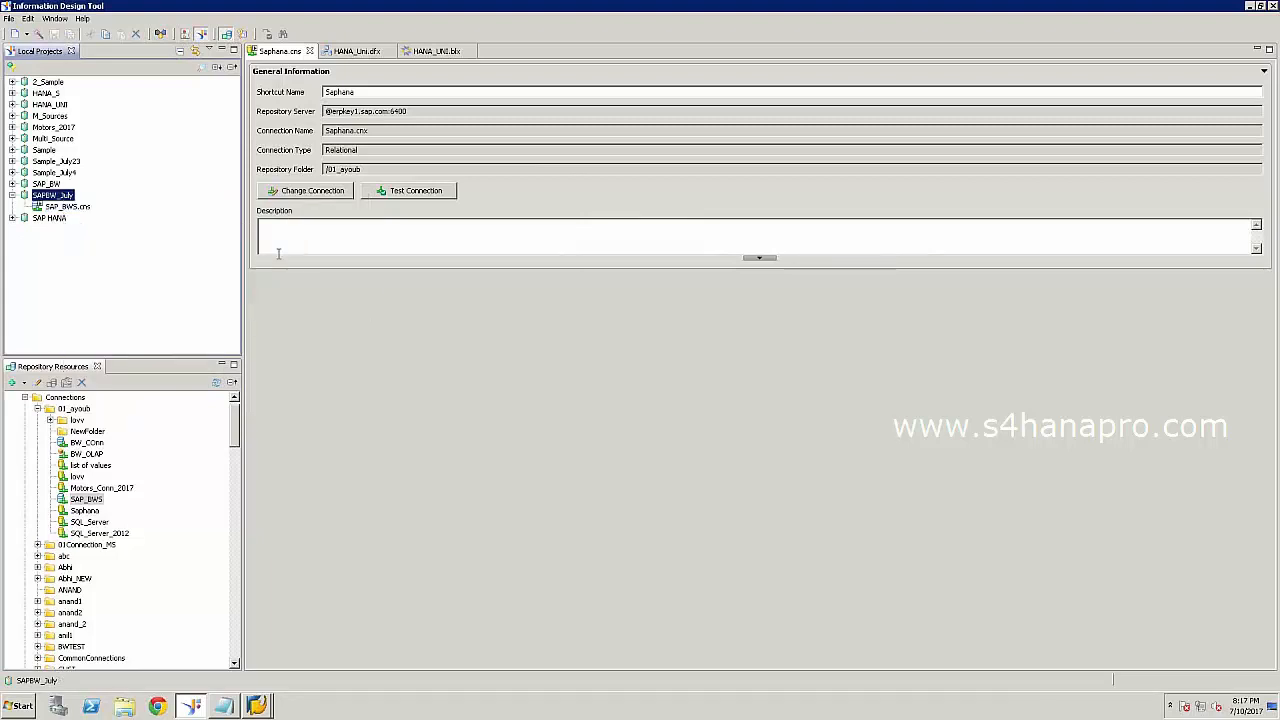
text(SAPBWS)
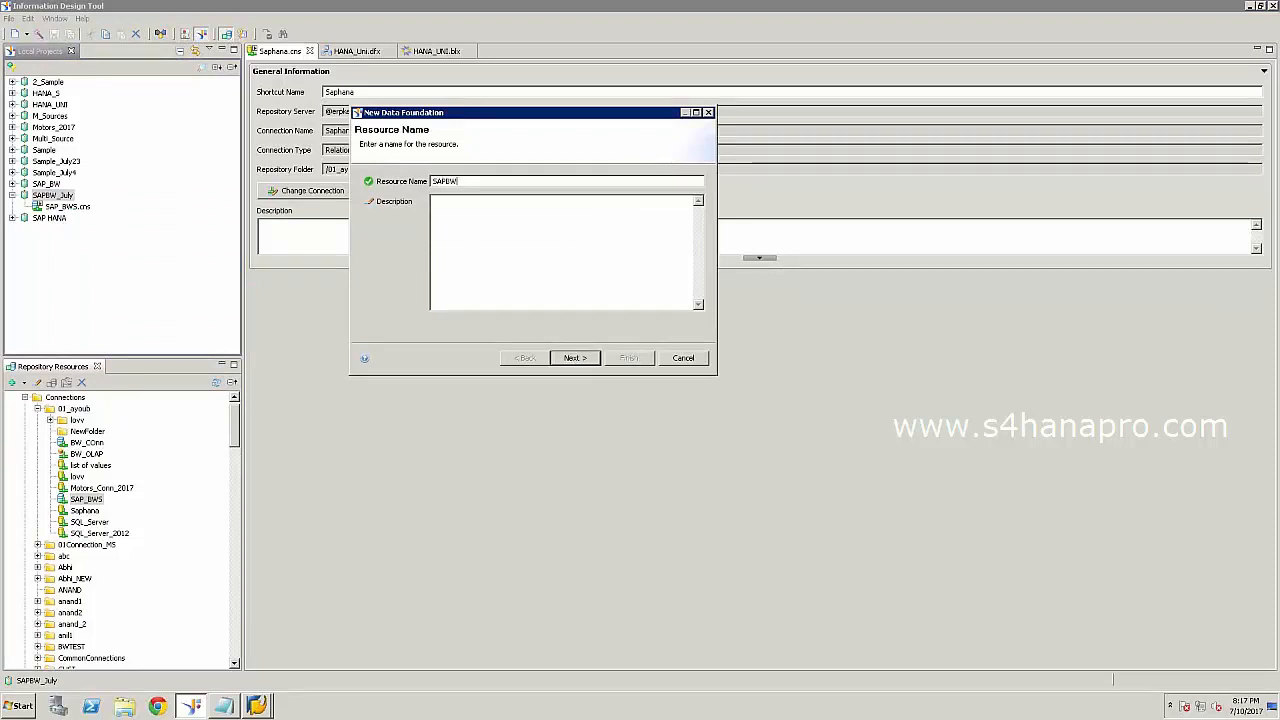
click(584, 360)
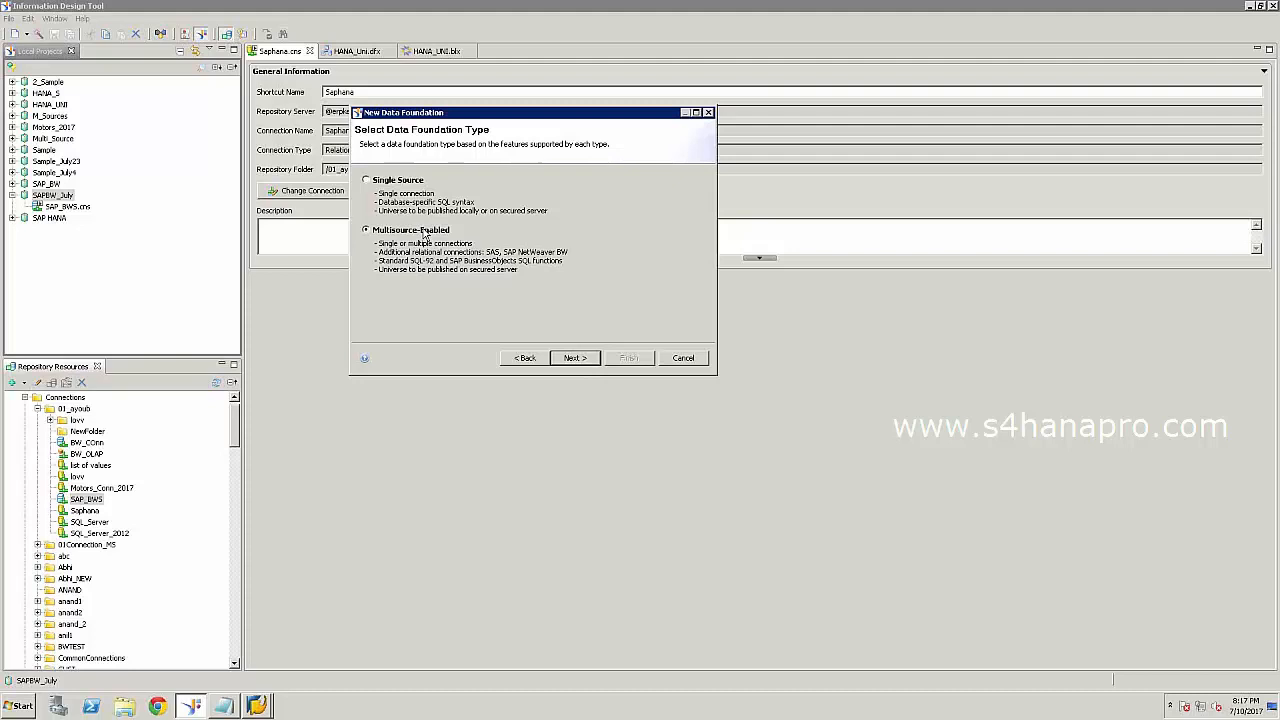
click(586, 360)
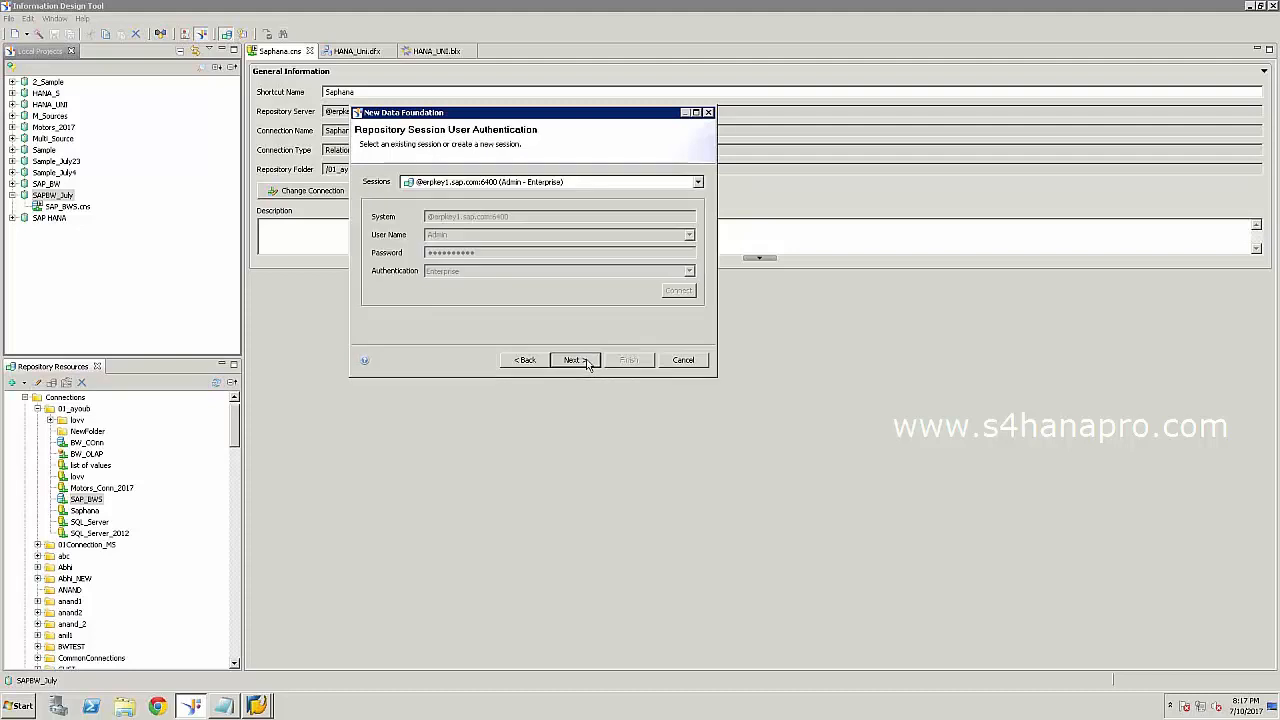
click(586, 362)
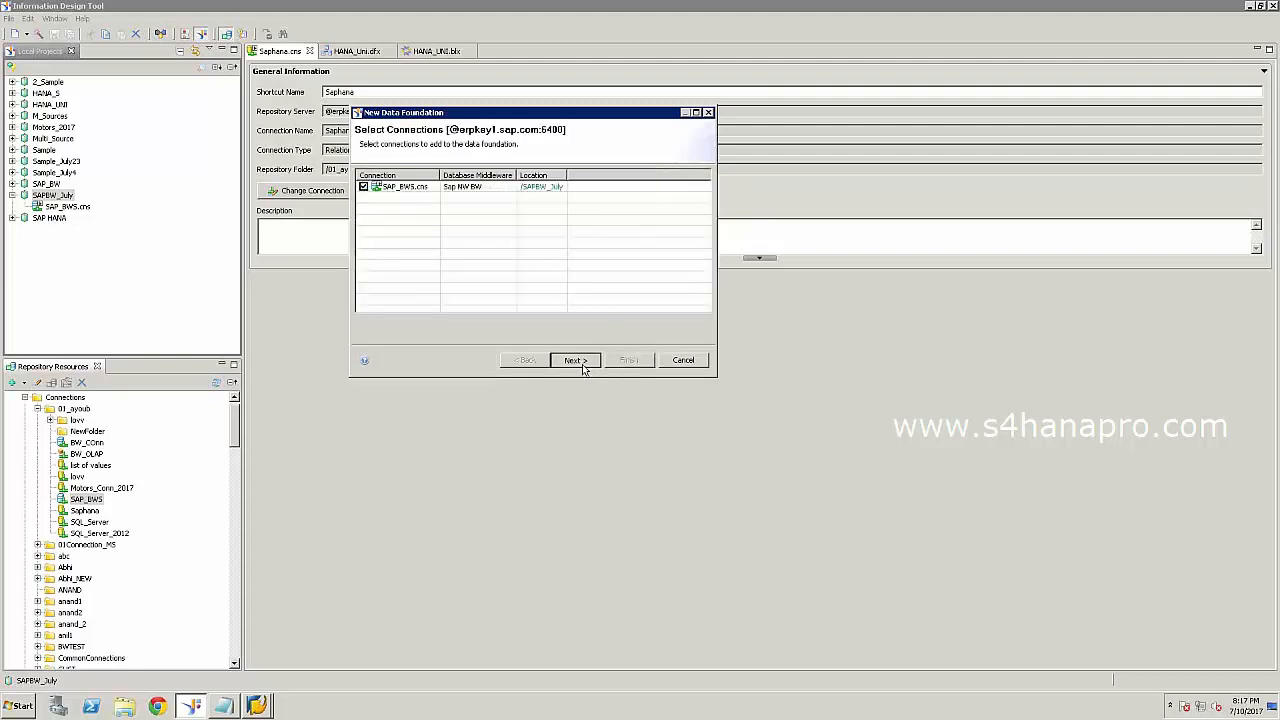
click(583, 362)
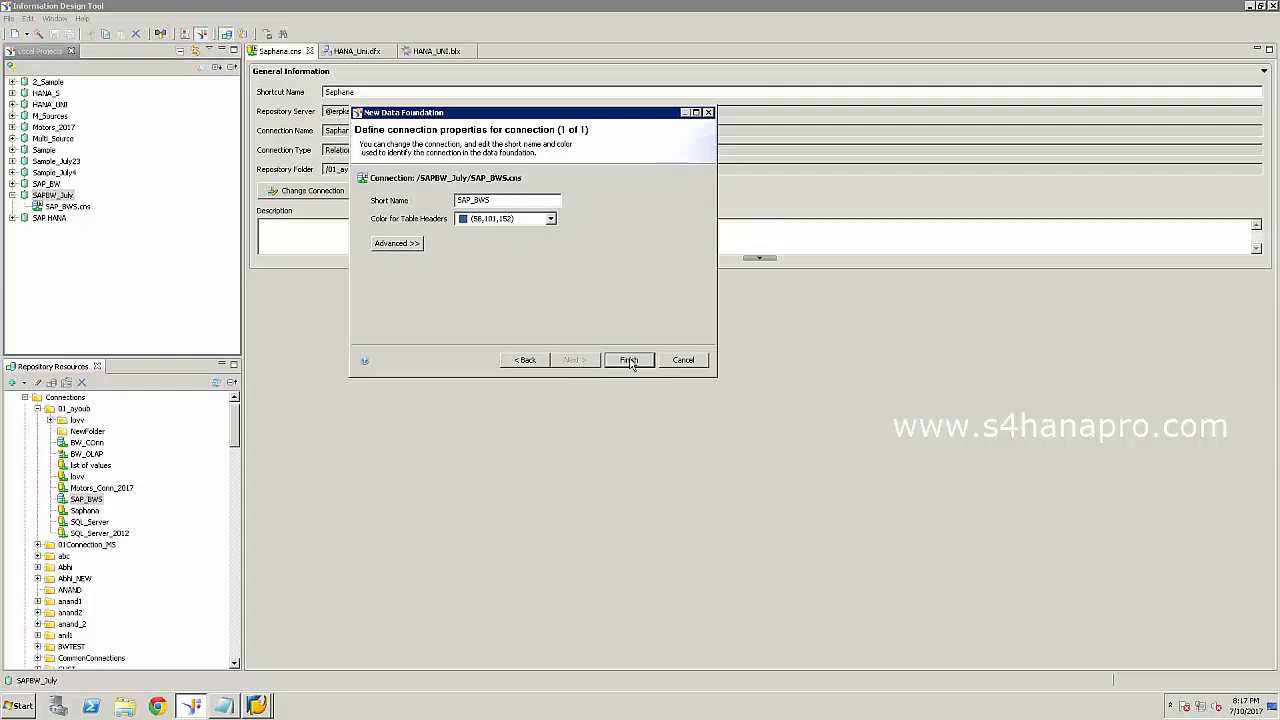
click(629, 362)
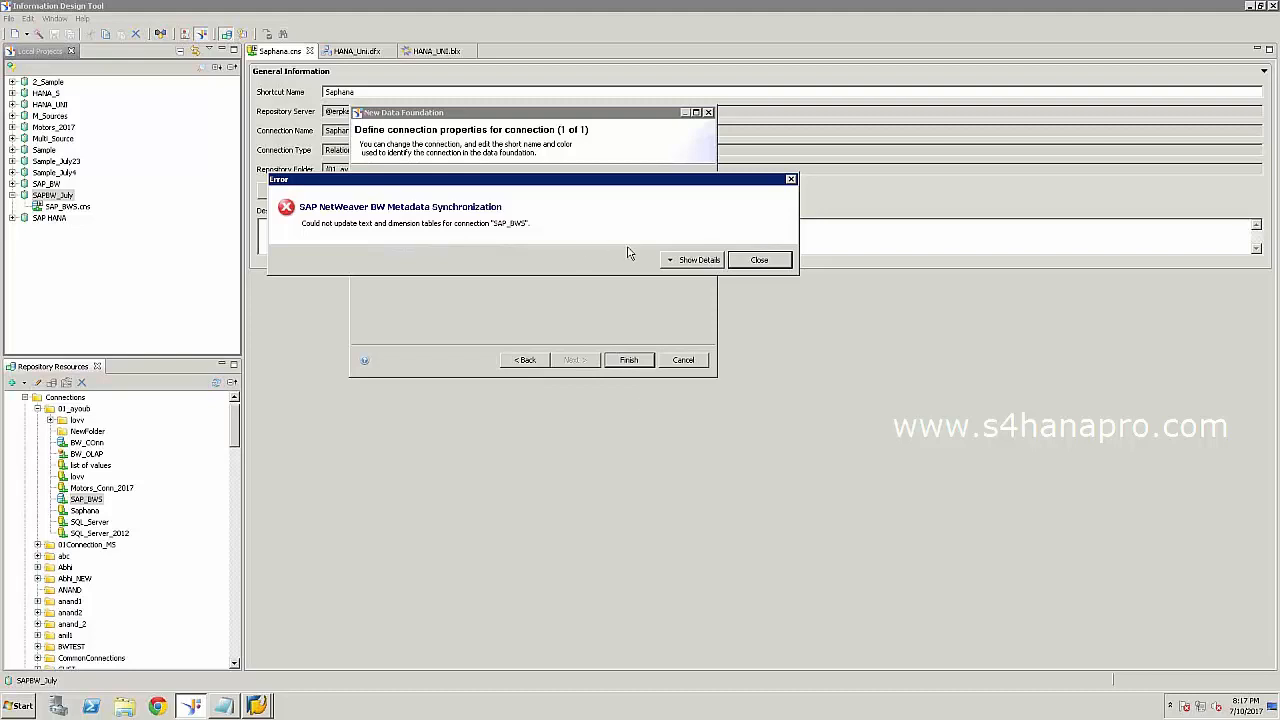
Review the BW synchronization error details, retry finishing, then cancel the data foundation wizard.
click(700, 260)
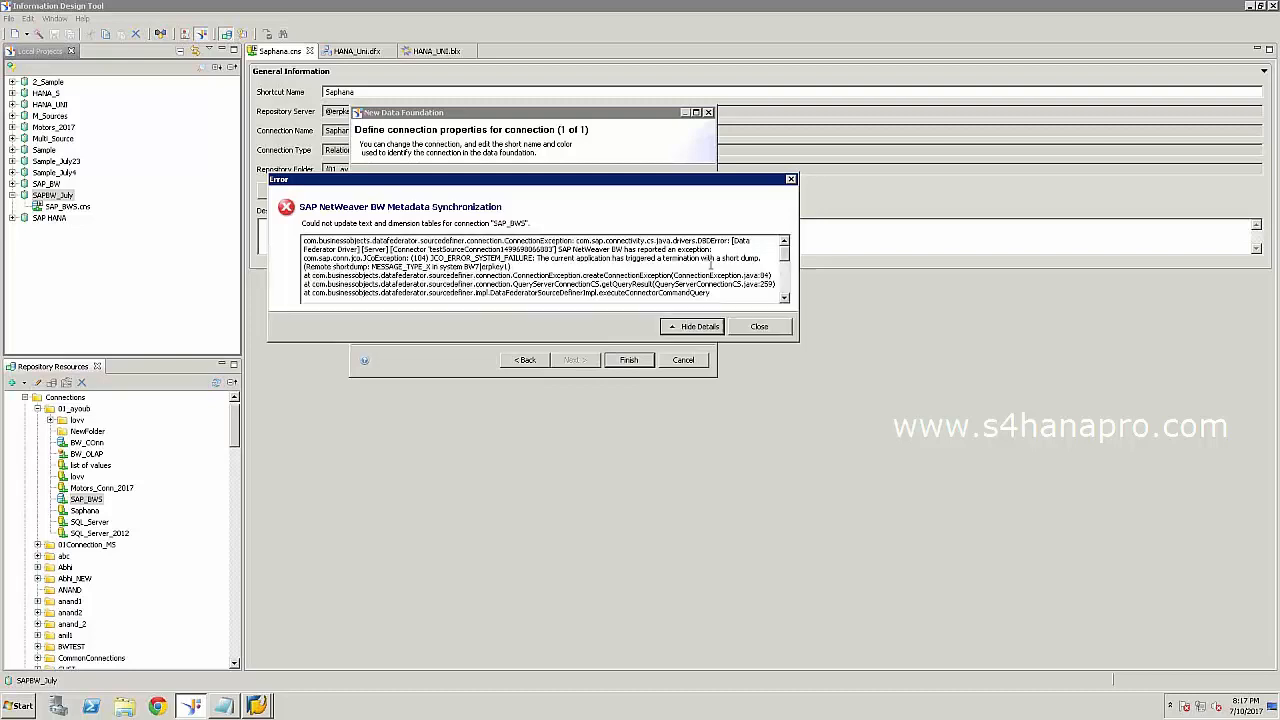
click(755, 330)
click(630, 362)
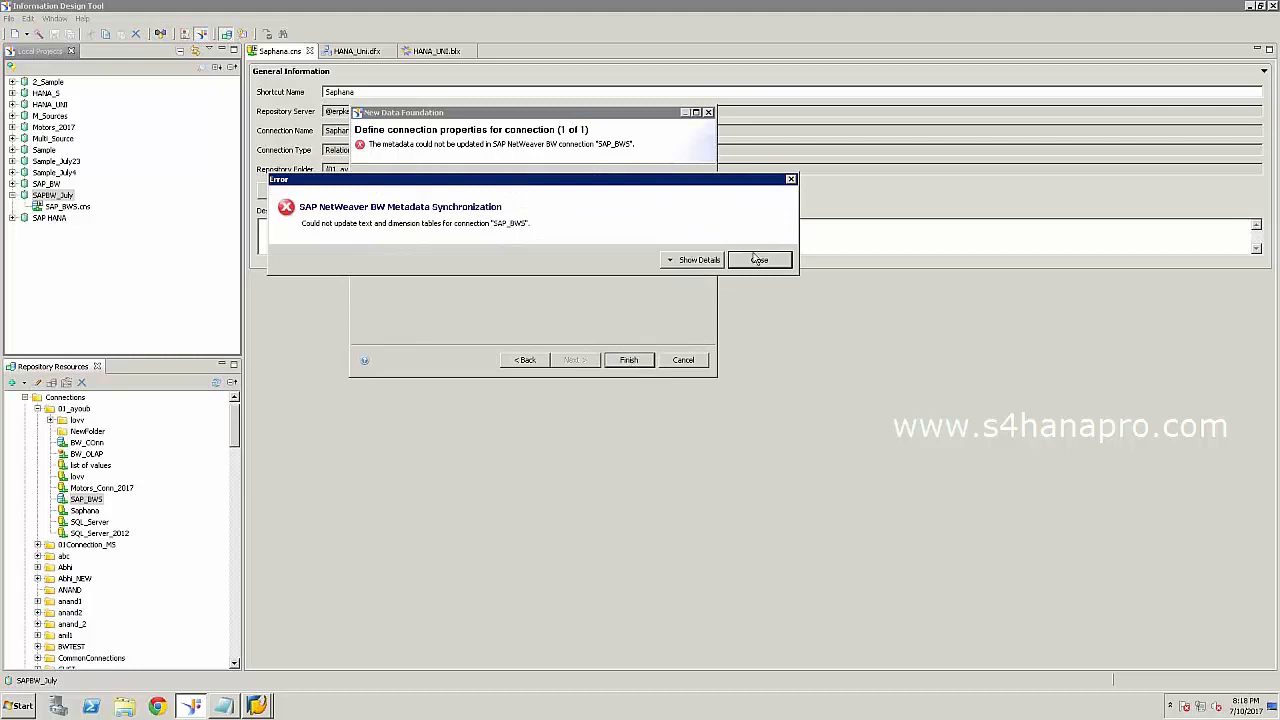
click(694, 264)
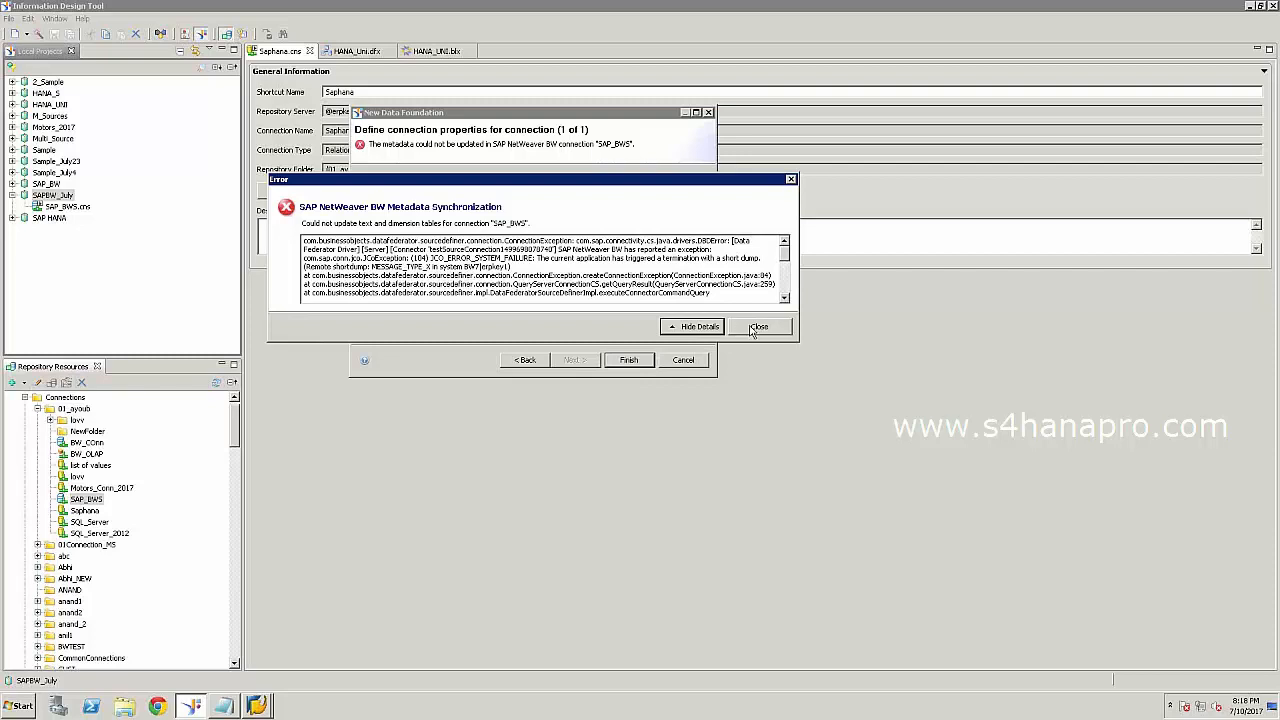
click(753, 328)
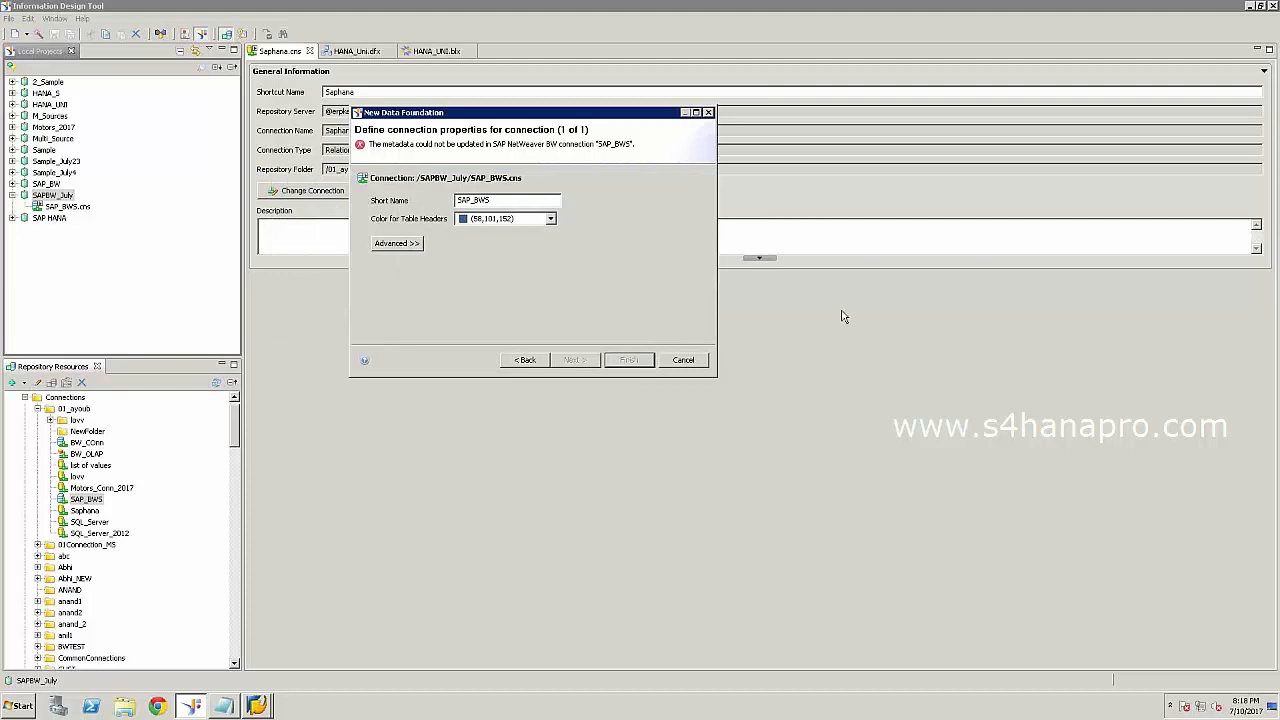
click(683, 360)
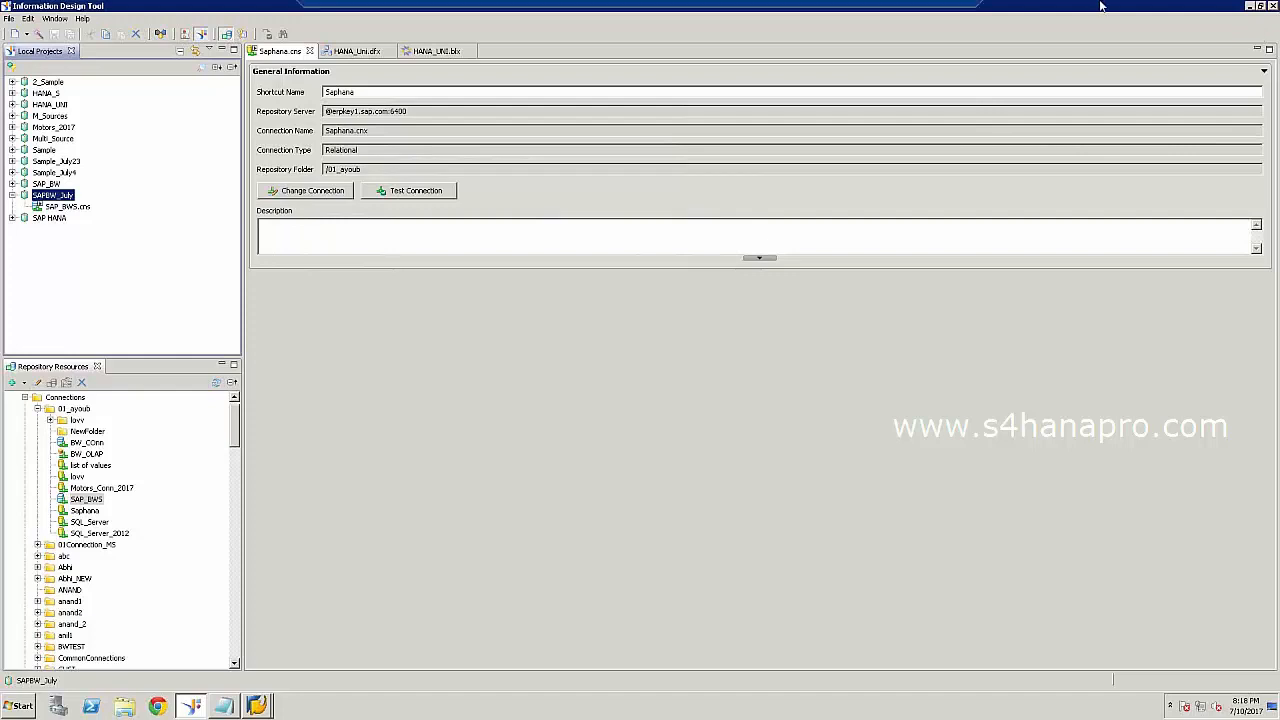
Close Information Design Tool and Notepad, minimize the remote session, and launch Paint.
mouse_move(1128, 8)
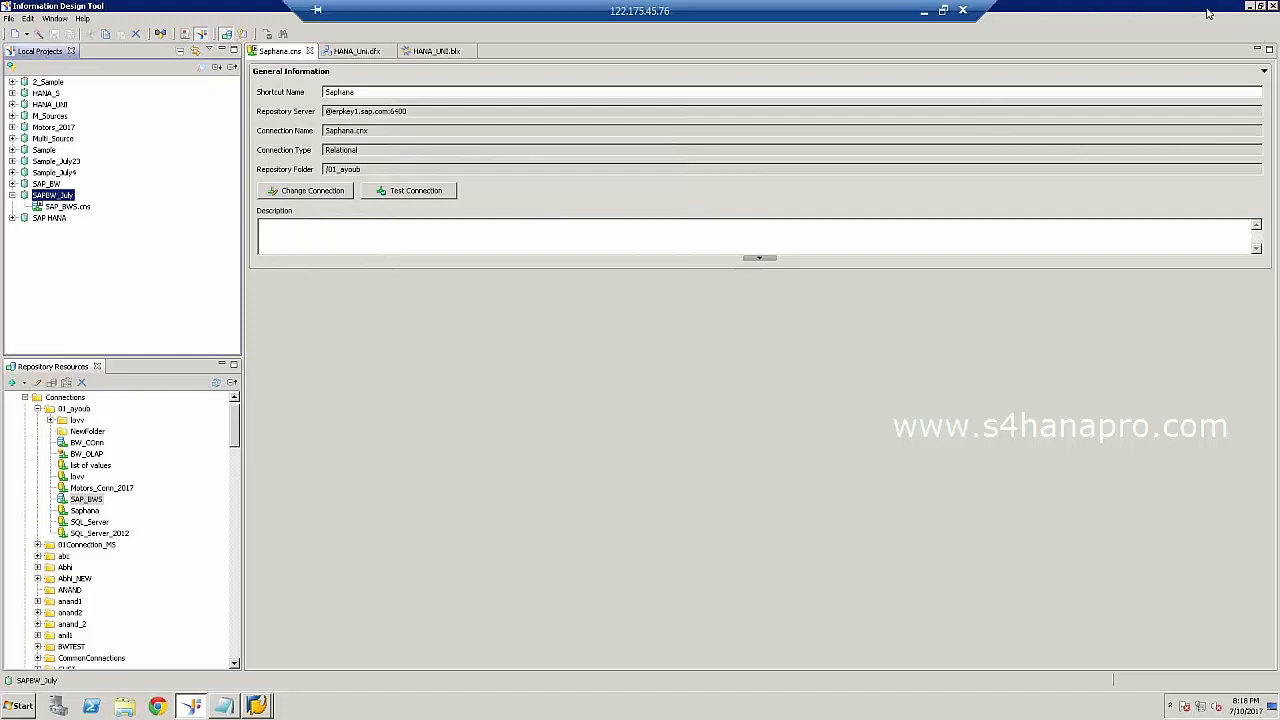
click(1270, 7)
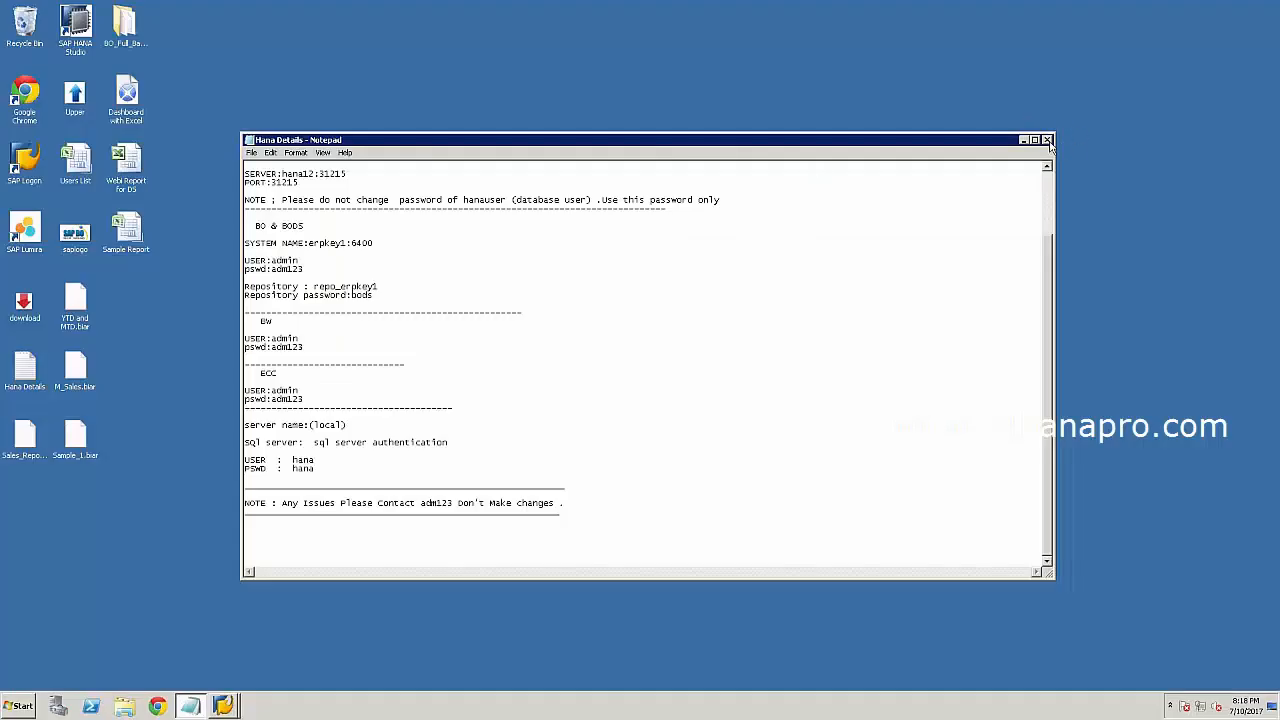
click(1047, 140)
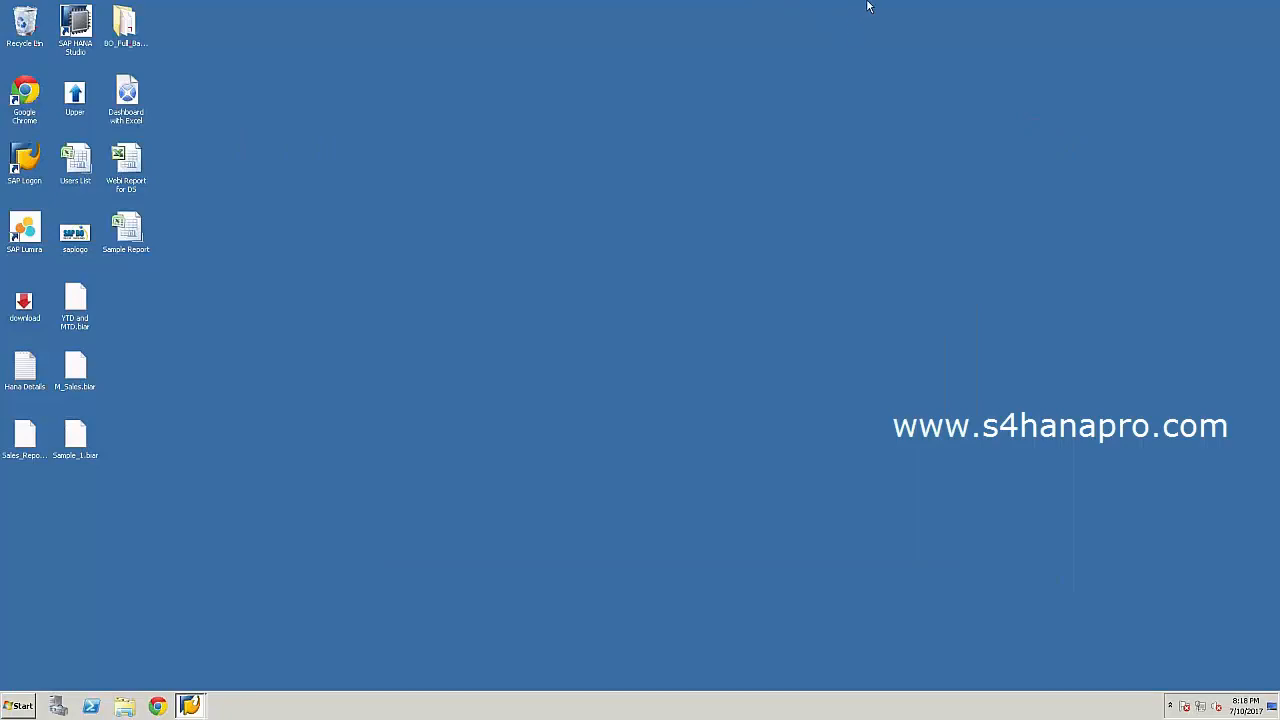
mouse_move(786, 3)
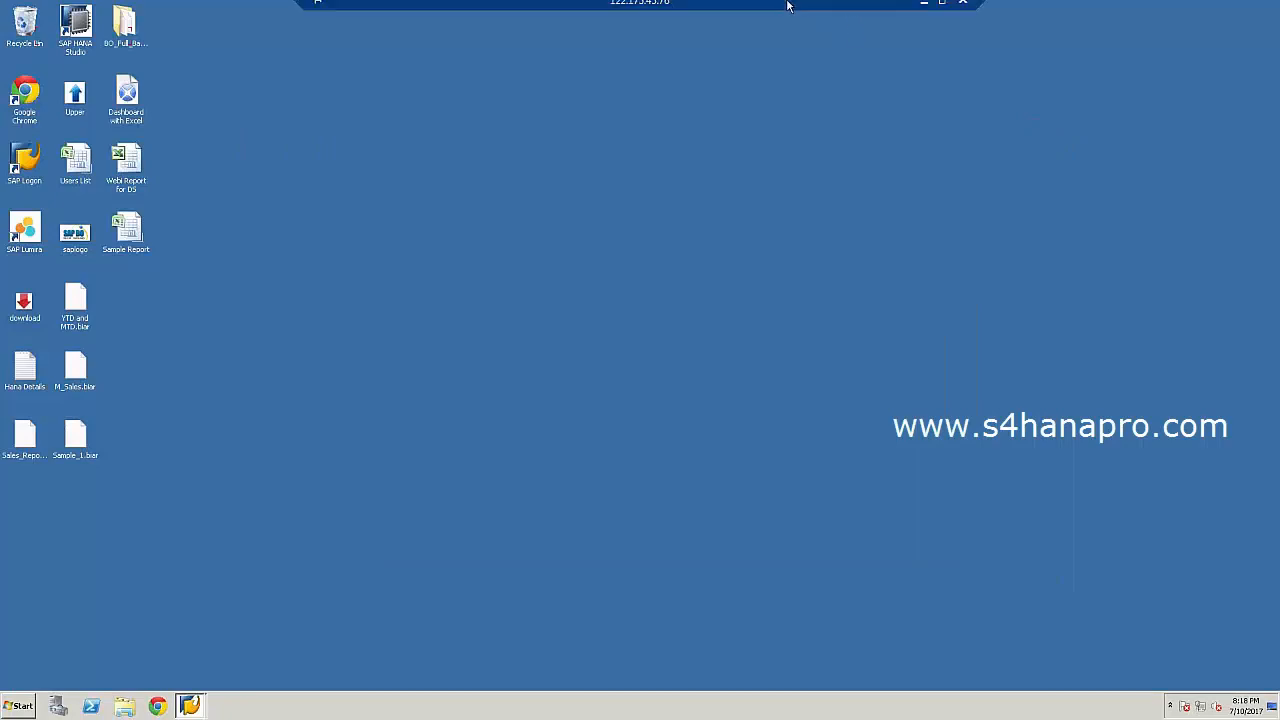
click(924, 14)
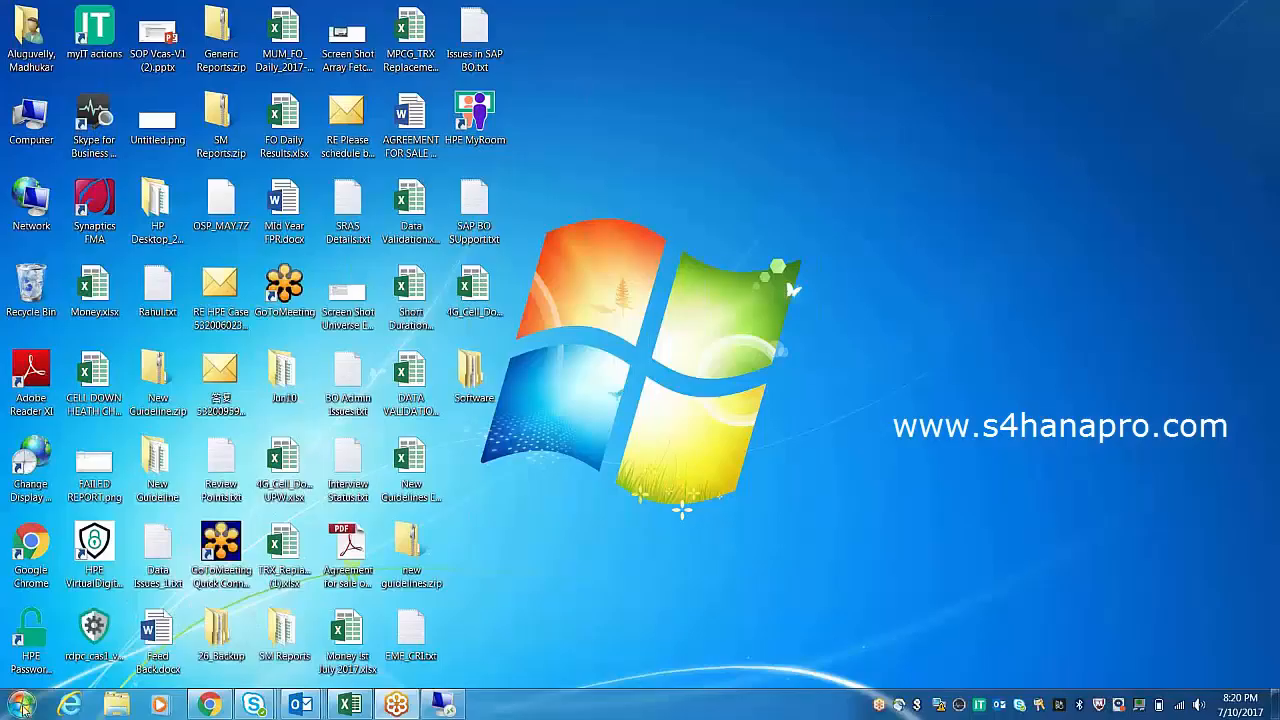
click(22, 706)
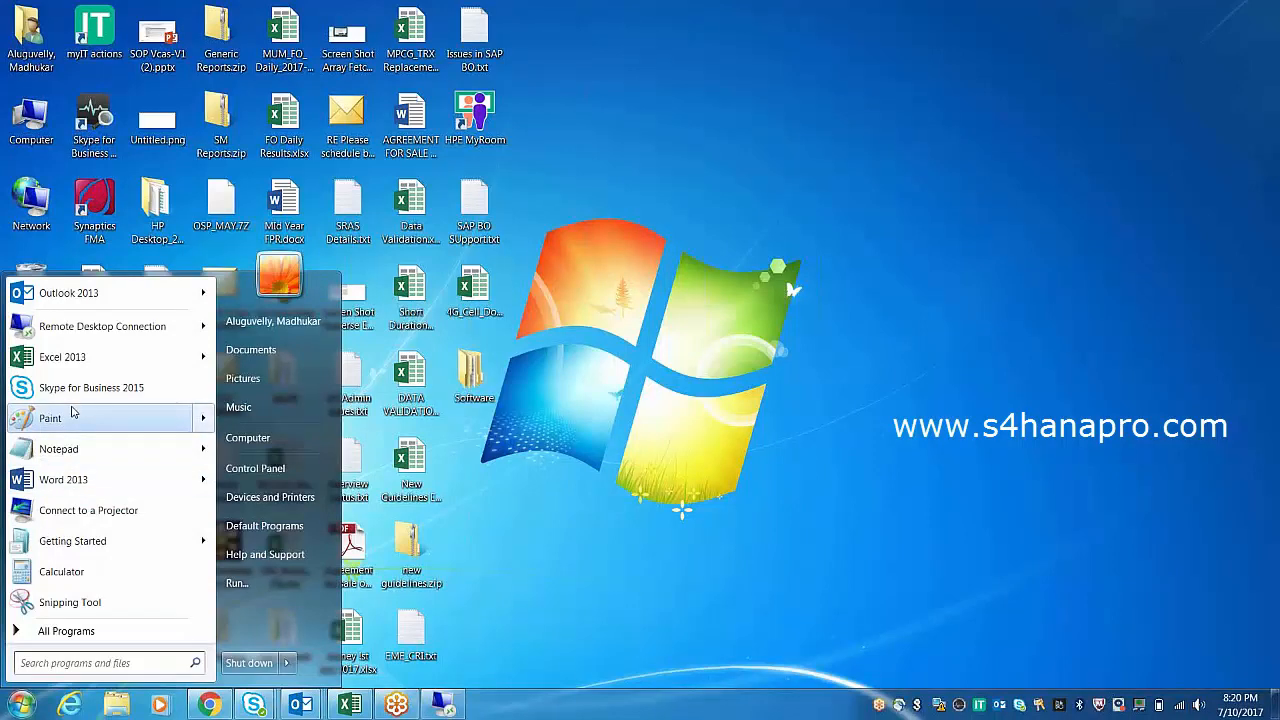
click(72, 414)
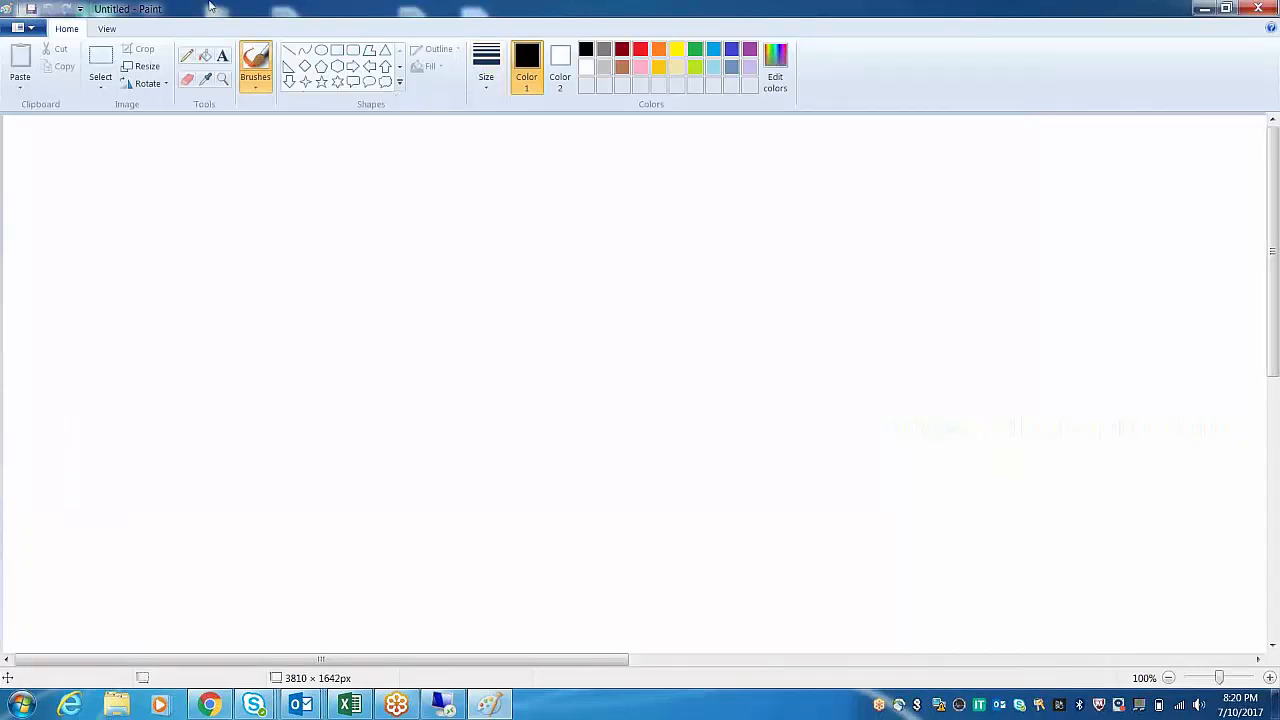
click(222, 55)
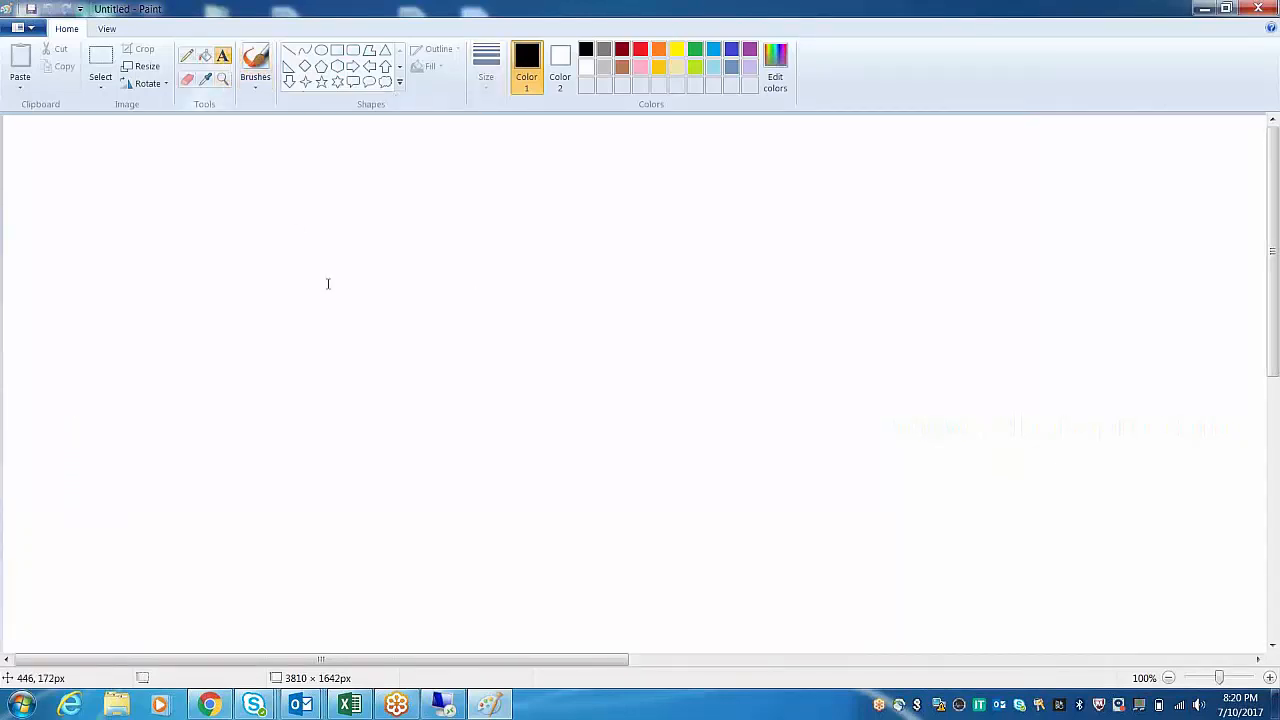
drag(258, 224, 689, 611)
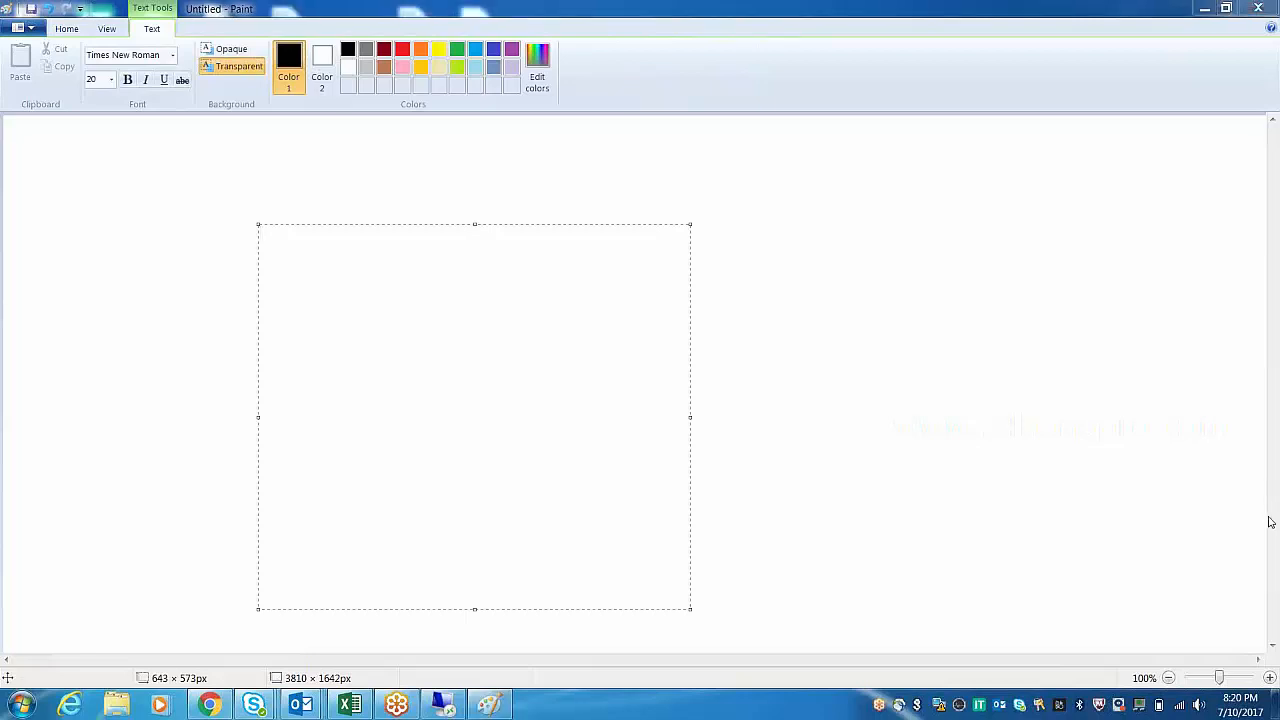
click(830, 399)
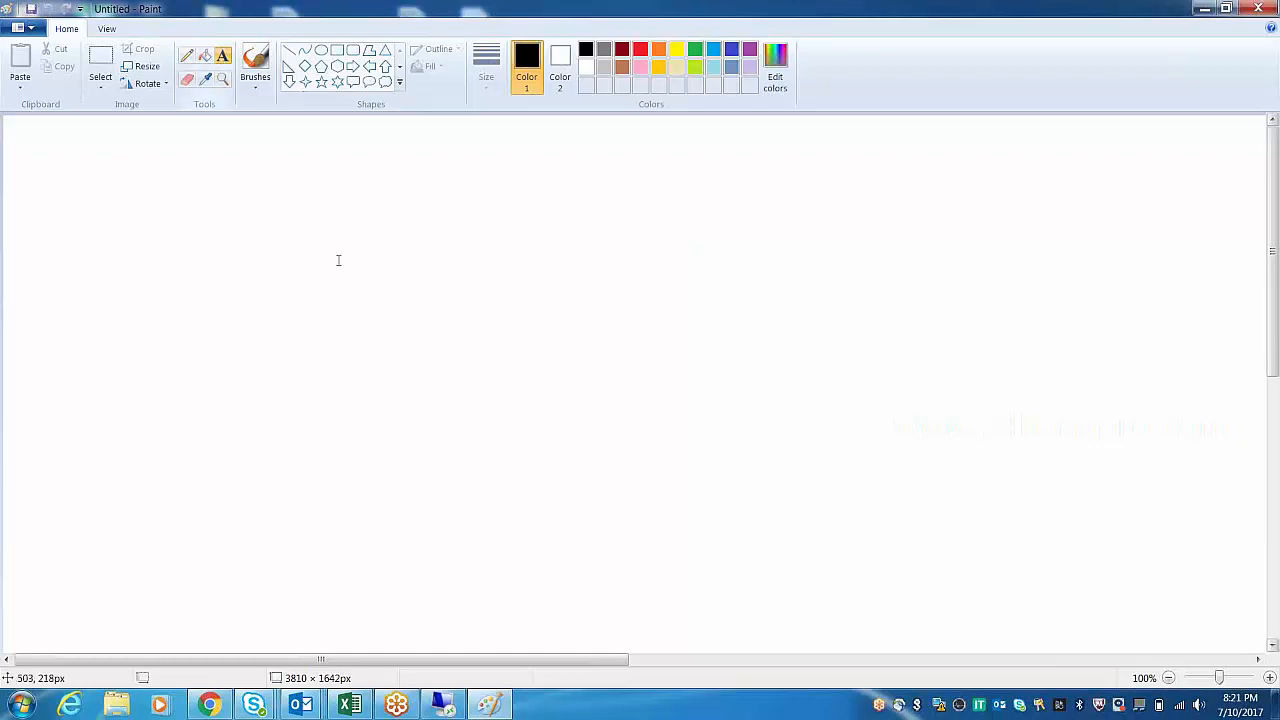
Add a text box with the heading '-- Target --' and a 'BI Inbox' line.
click(193, 205)
drag(193, 205, 528, 431)
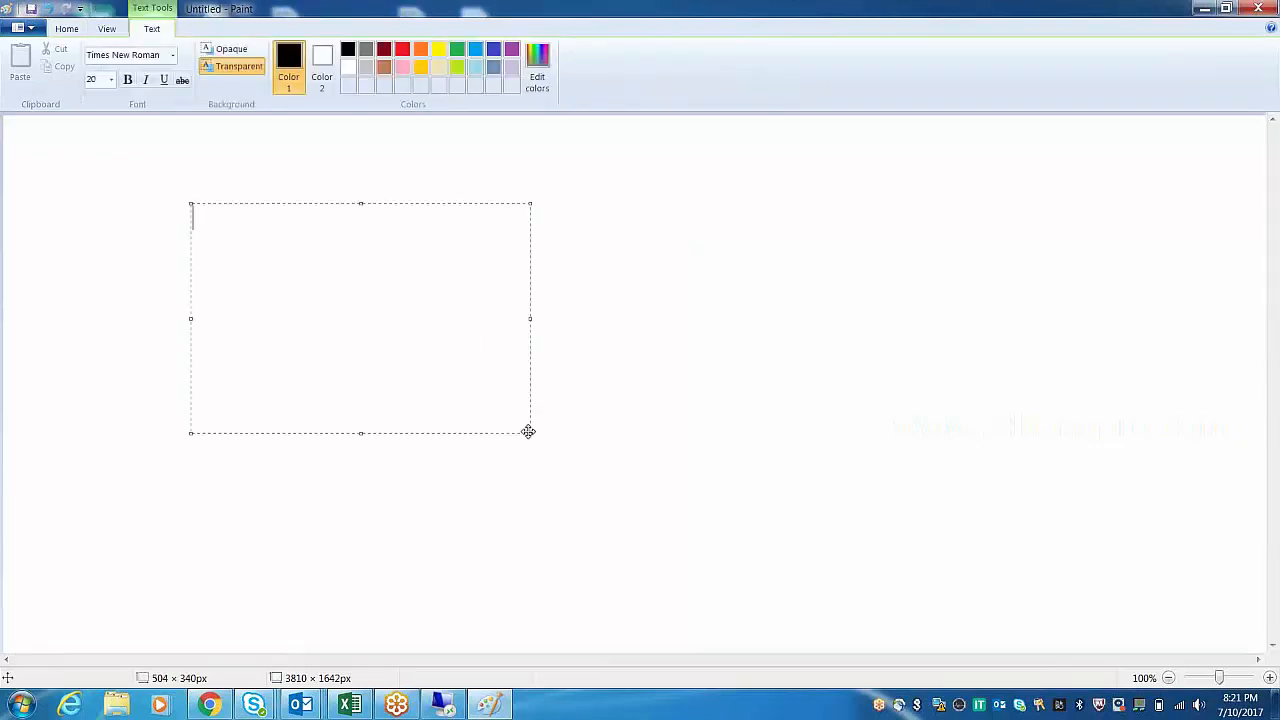
text(-- Target  --)
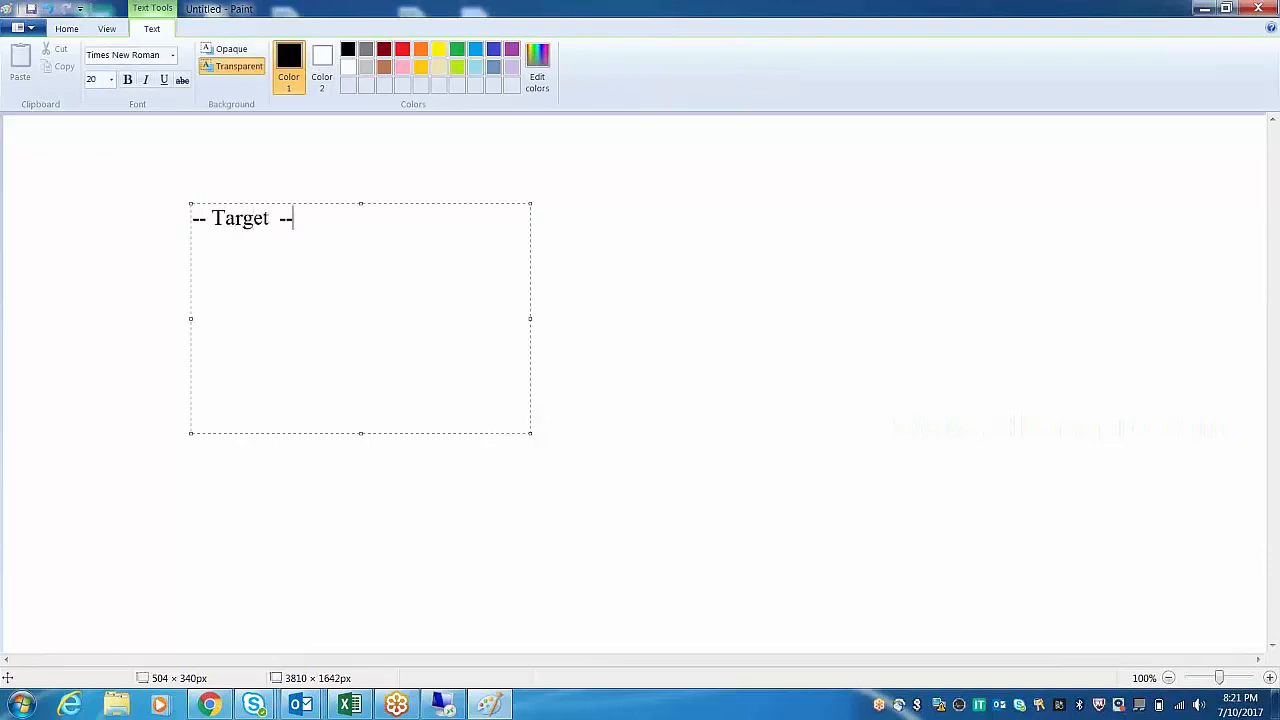
key(Return)
text(BI Inbox)
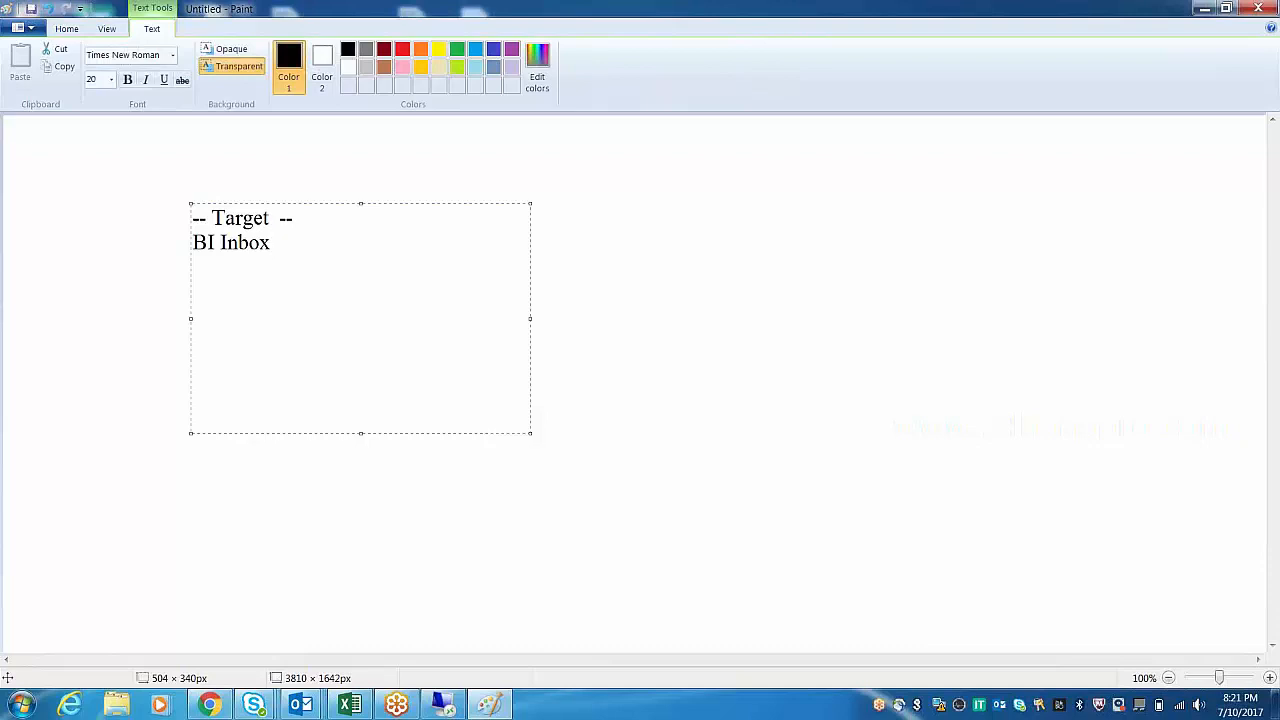
key(Return)
Add the lines EMAIL, FTP Location and File Store beneath, and commit the text.
text(EMAIL IBOX)
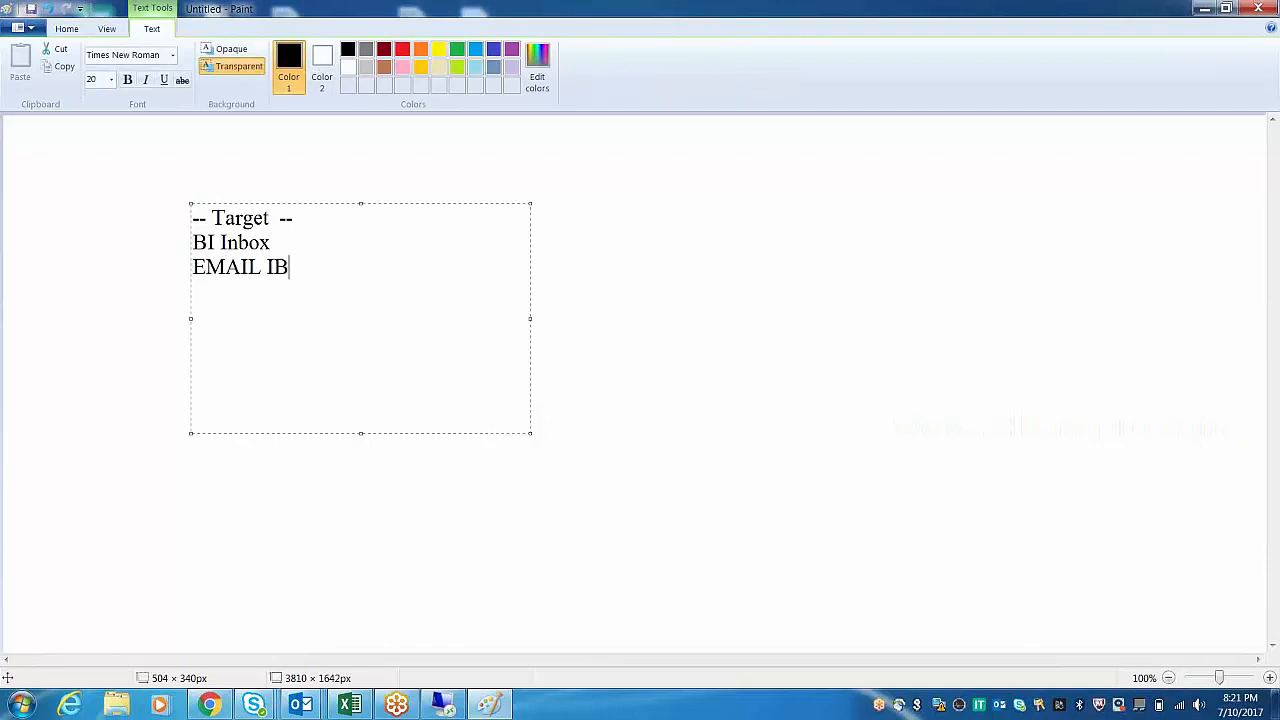
key(BackSpace)
key(BackSpace)
key(BackSpace)
key(BackSpace)
key(Return)
text(FTP Locat)
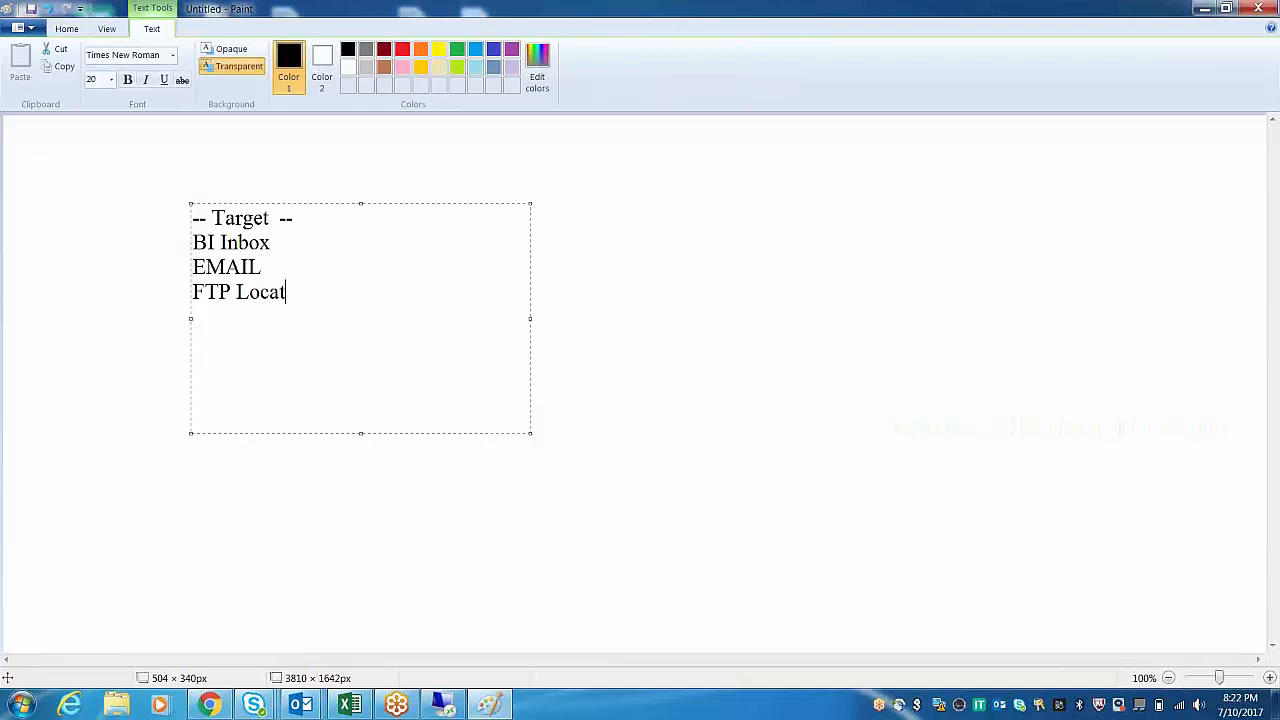
text(ion)
key(Return)
text(BI)
key(BackSpace)
text(File)
key(BackSpace)
key(BackSpace)
key(BackSpace)
key(BackSpace)
text(File Store)
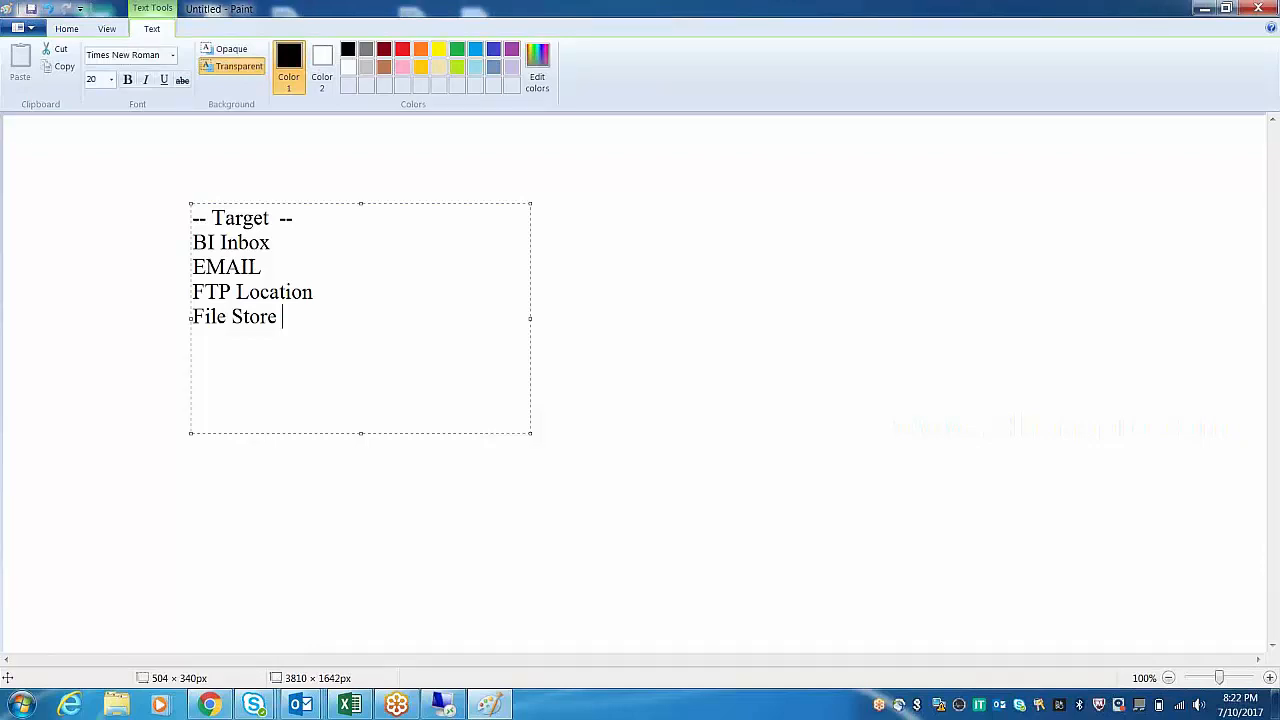
click(543, 189)
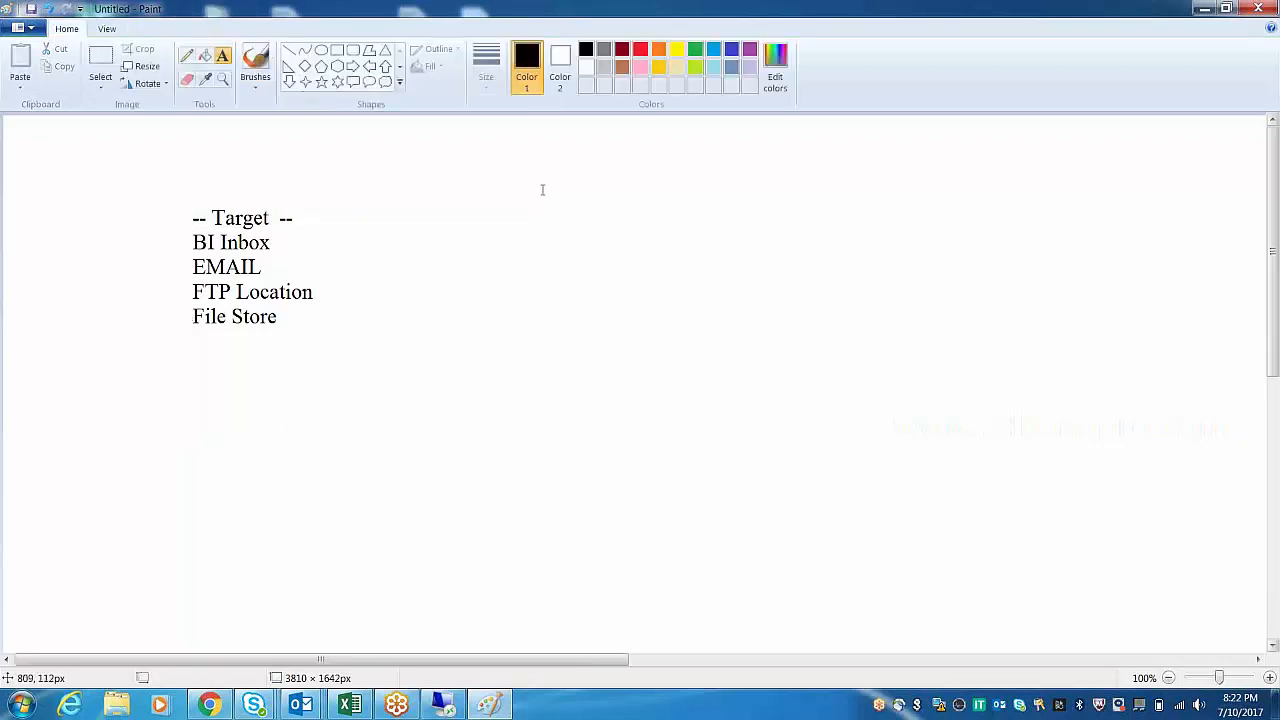
Add a text box listing Excel, PDF and CSV to the right of the targets.
mouse_move(494, 204)
mouse_down()
mouse_move(611, 340)
mouse_move(667, 339)
mouse_up()
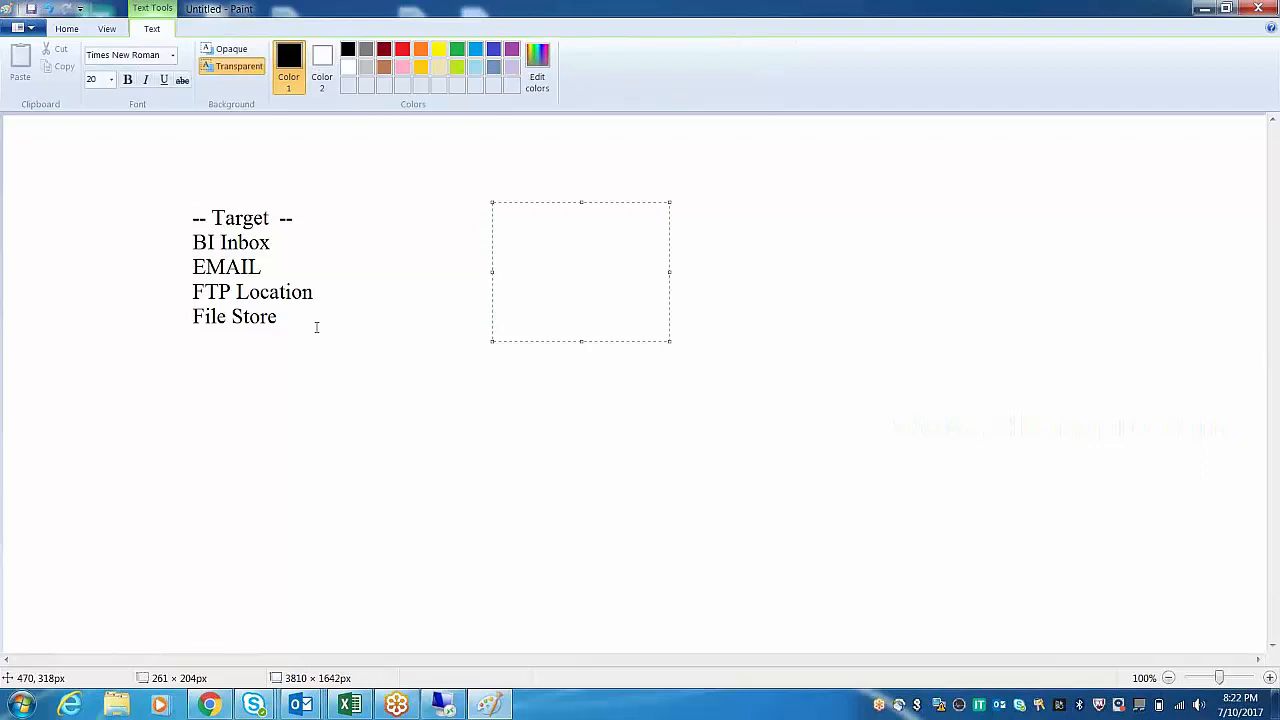
text(Fora)
key(BackSpace)
key(BackSpace)
key(BackSpace)
key(BackSpace)
text(Excel)
key(Return)
text(PDF)
key(Return)
text(CSV)
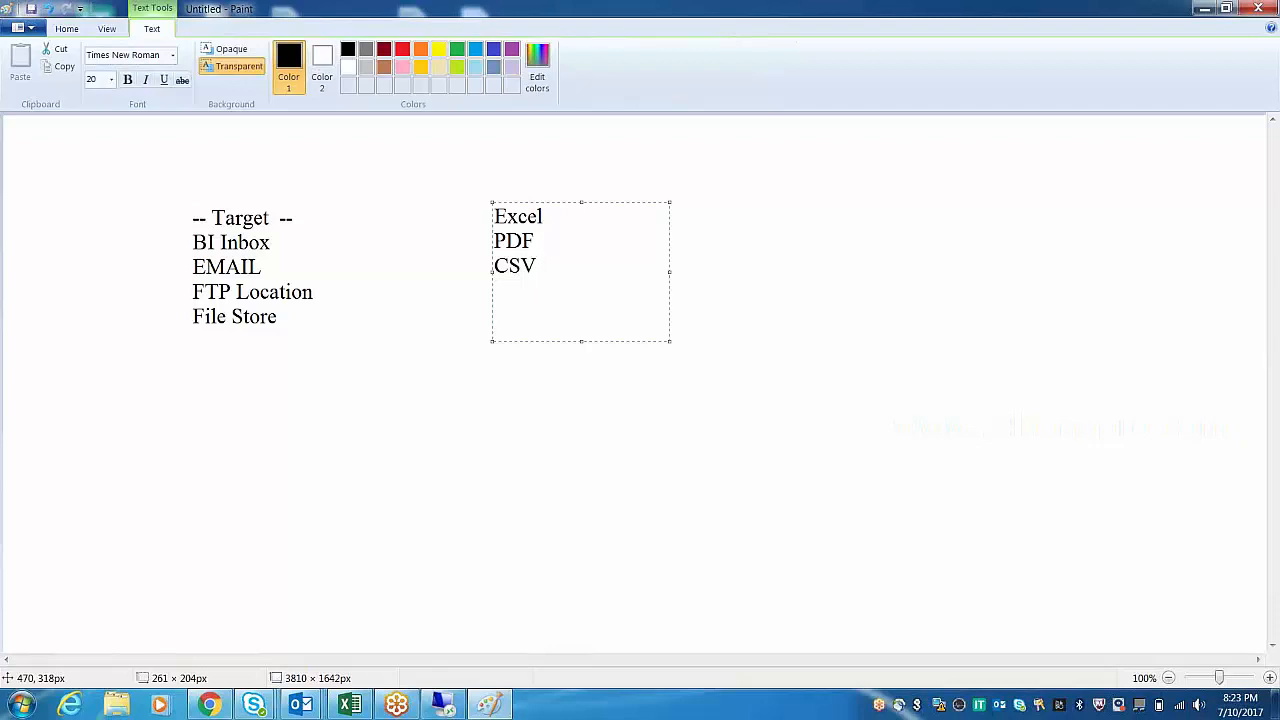
click(377, 477)
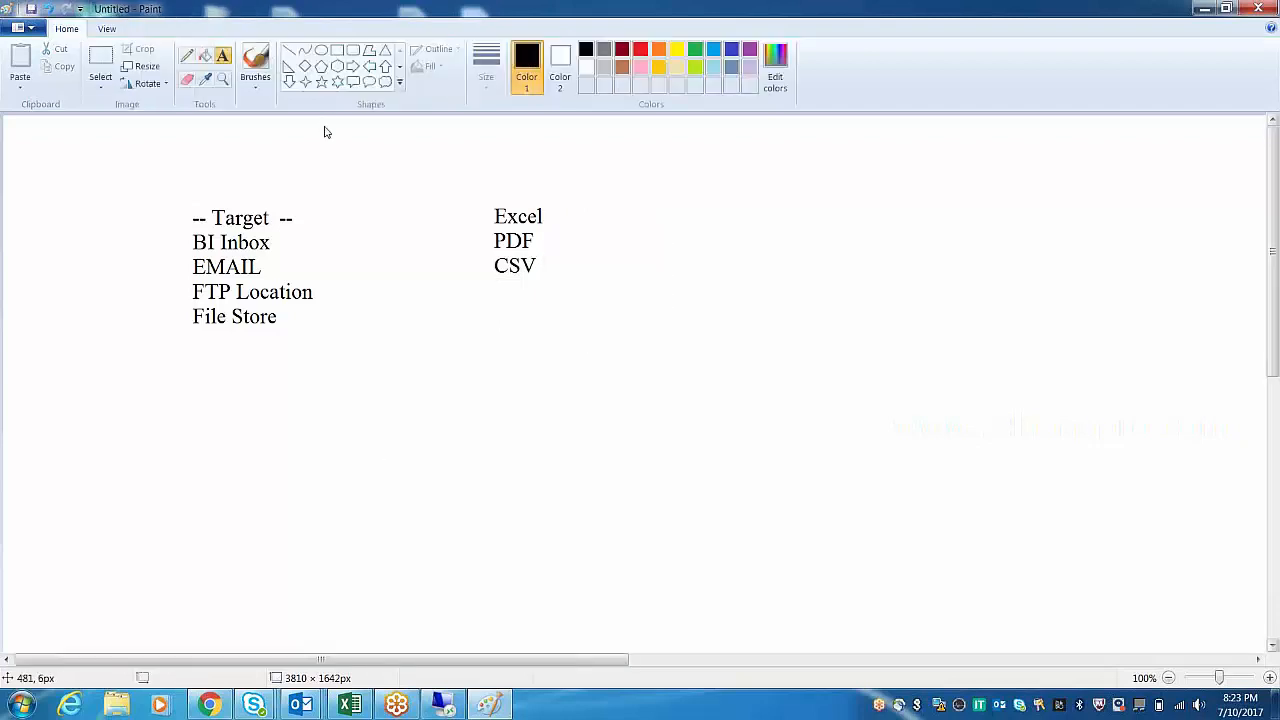
Draw rectangles around the Excel/PDF/CSV list and around EMAIL, FTP Location, File Store.
click(337, 50)
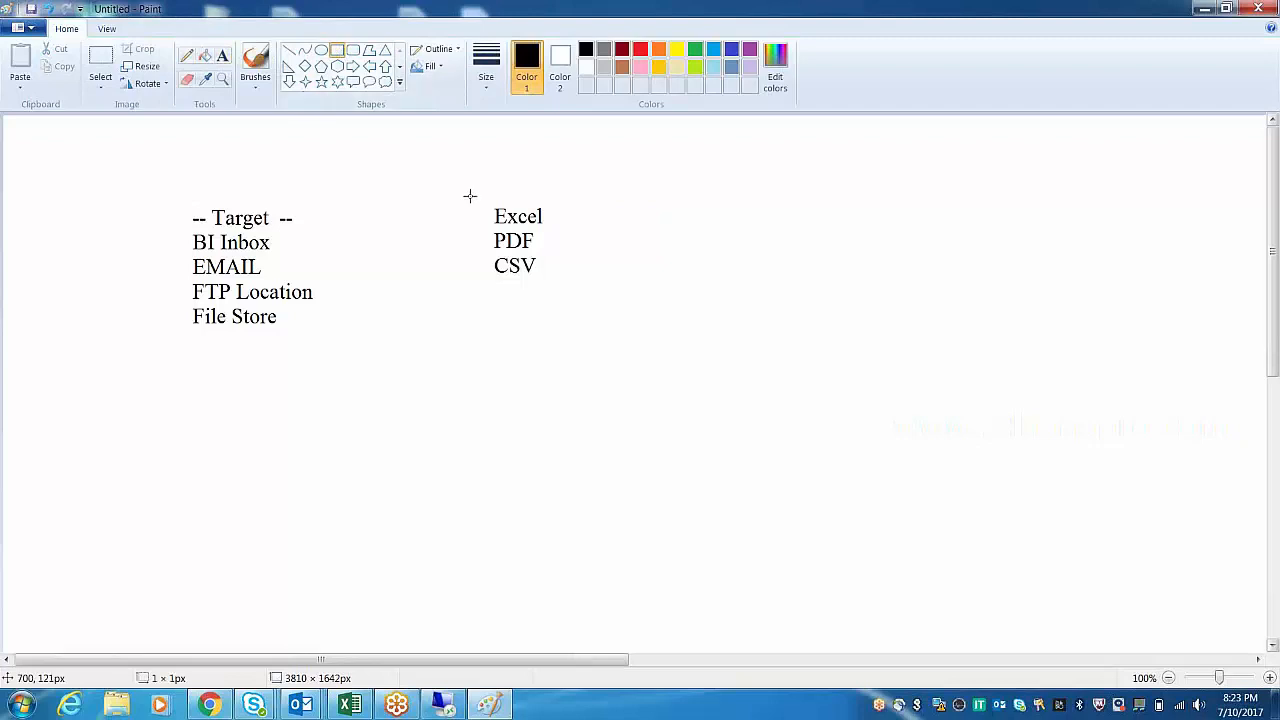
drag(470, 196, 603, 307)
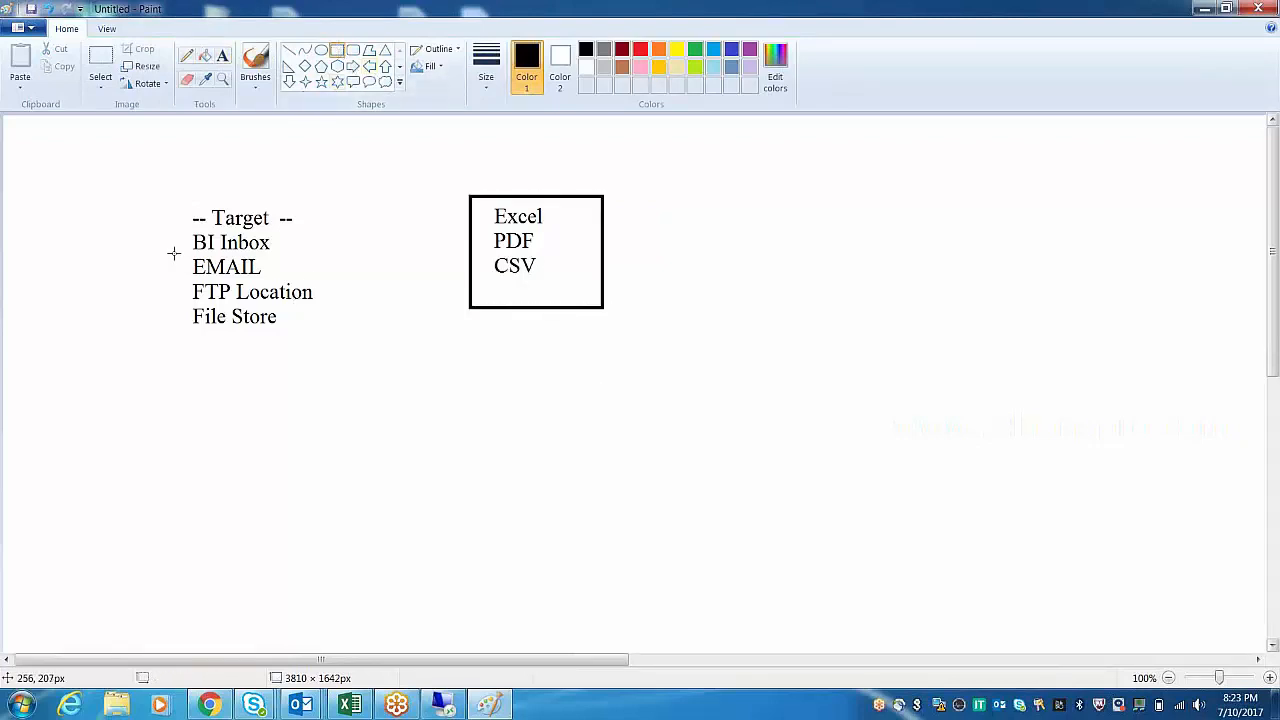
drag(165, 253, 349, 354)
click(390, 486)
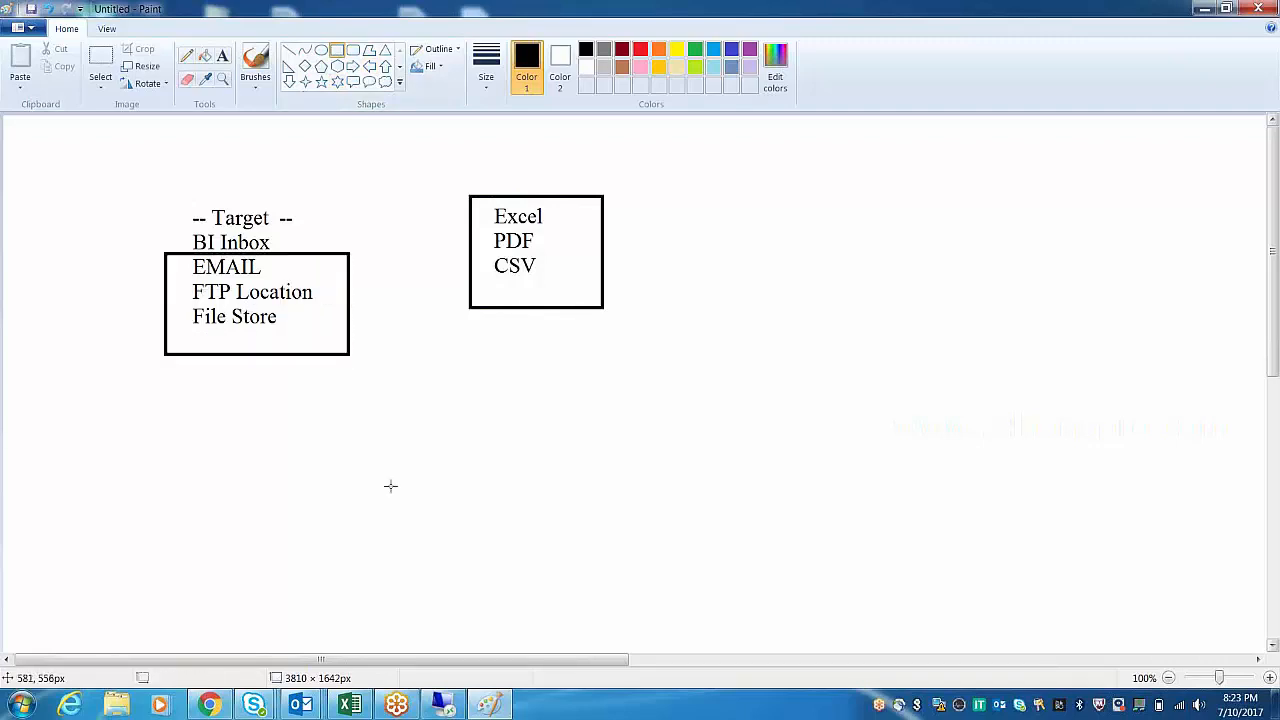
click(222, 56)
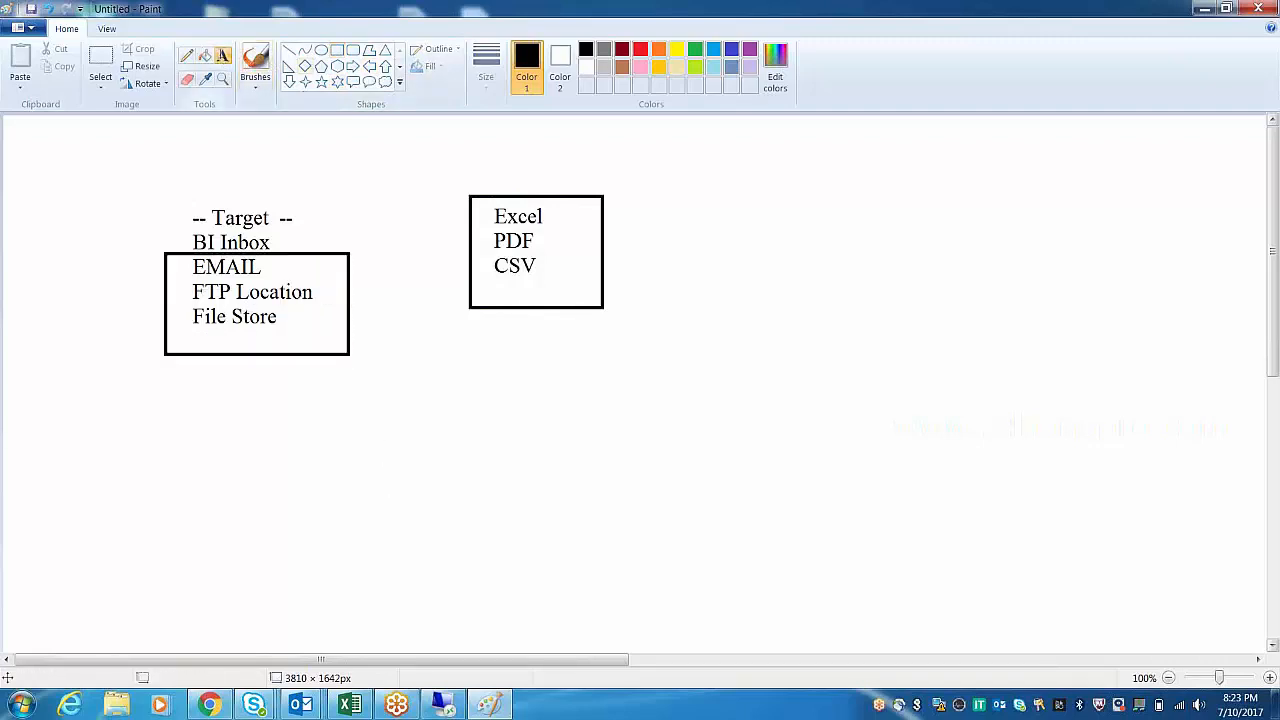
drag(187, 390, 457, 532)
Type 'SMTP --- Adaptive Job' in the new text box below the targets.
text(SMT)
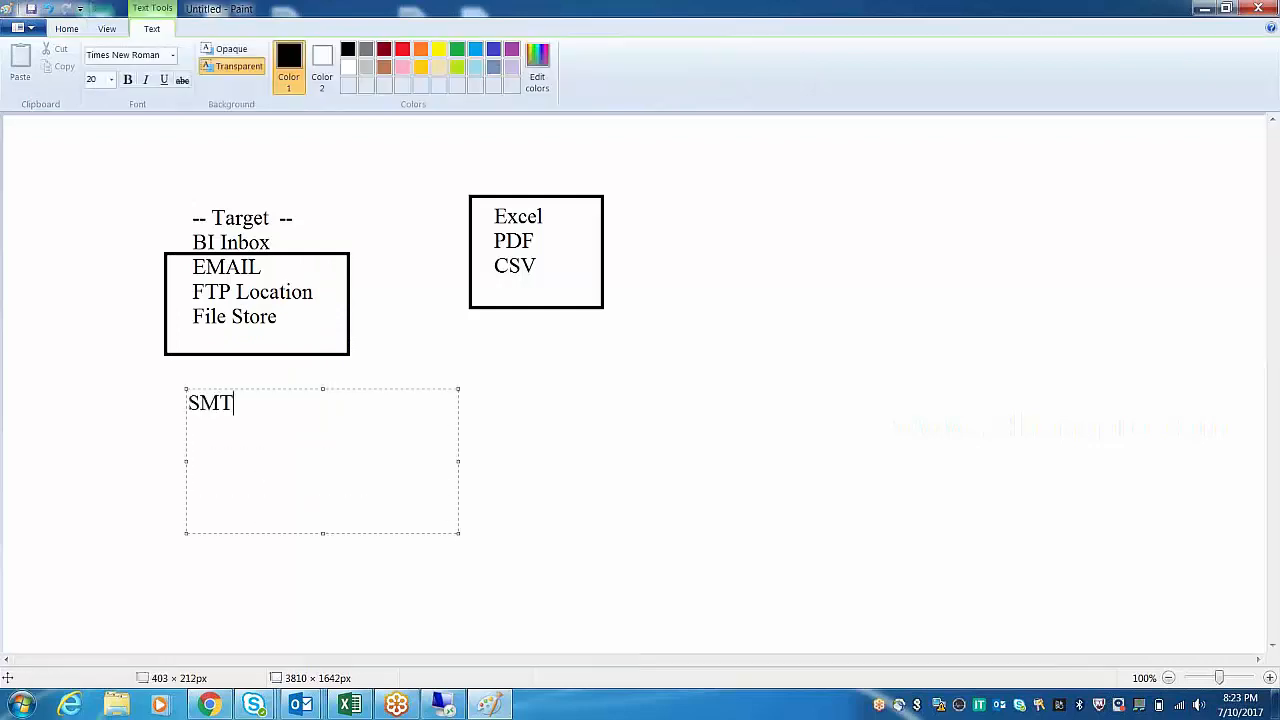
text(P p)
key(BackSpace)
text(--- Adap)
key(BackSpace)
text(aptive Job)
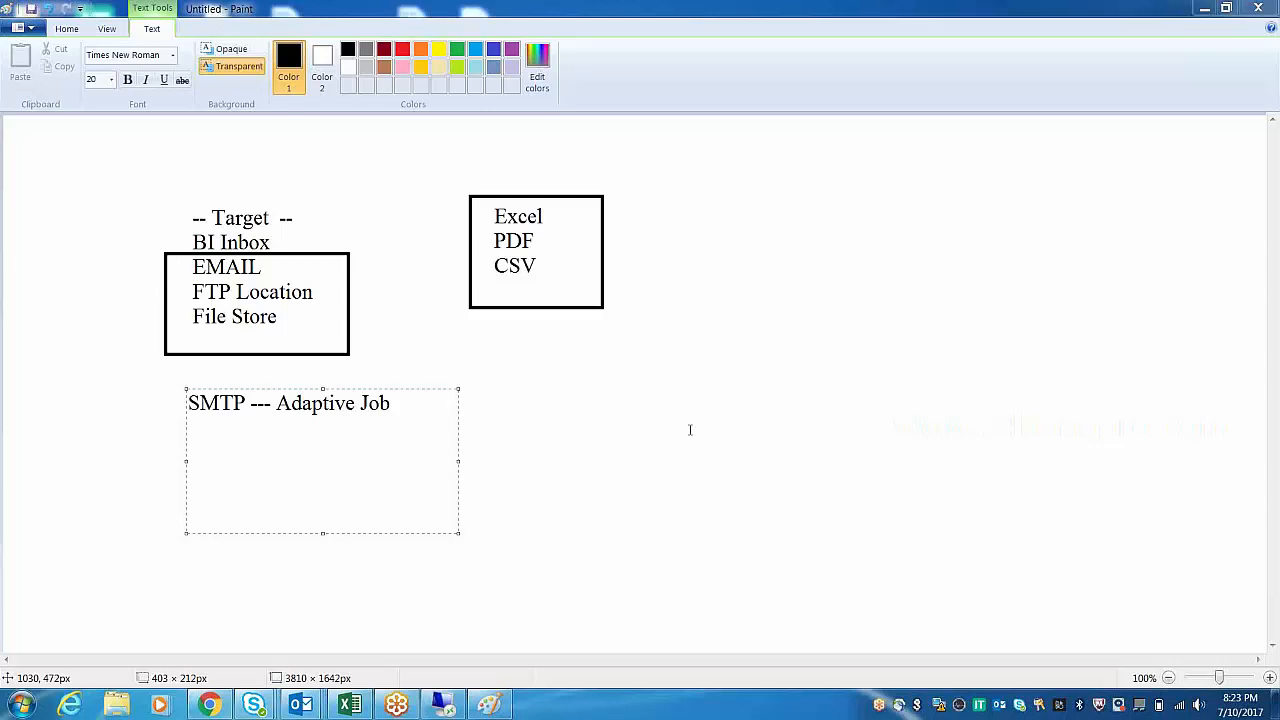
Add 'File Directory' and 'FTP' lines below, then switch back to the remote desktop.
click(434, 398)
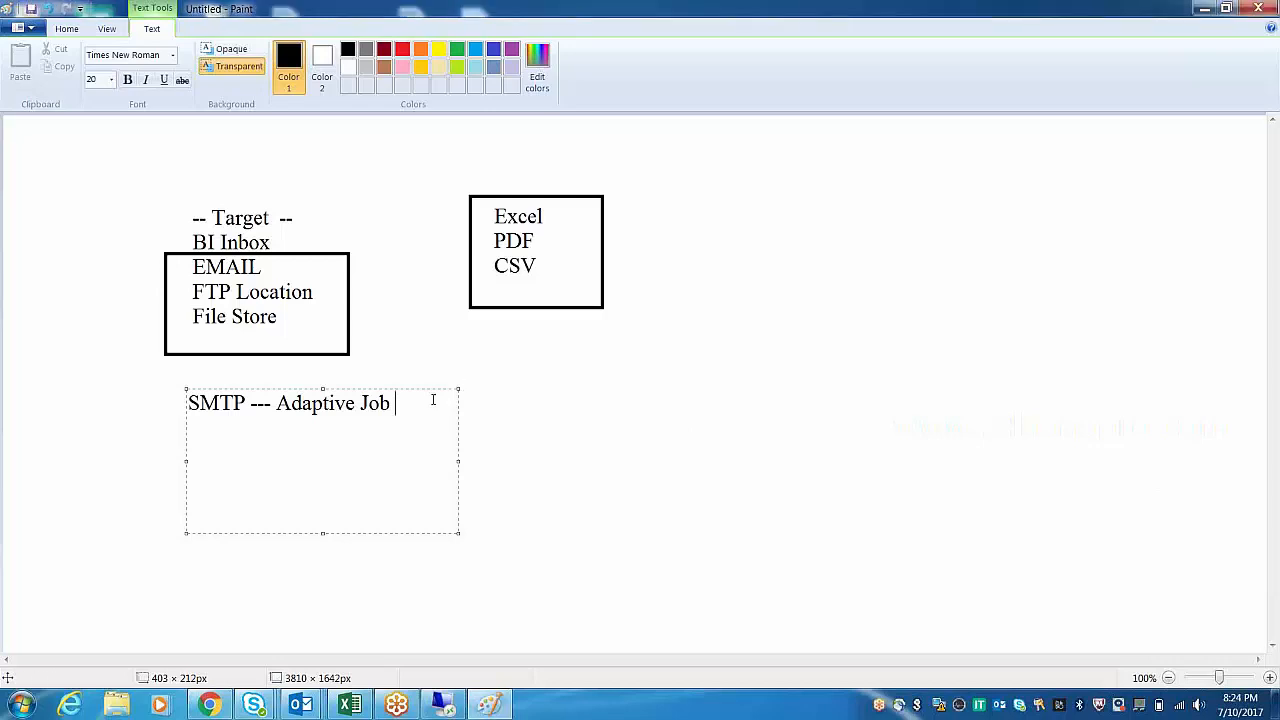
key(Return)
text(File)
key(BackSpace)
text(Direct)
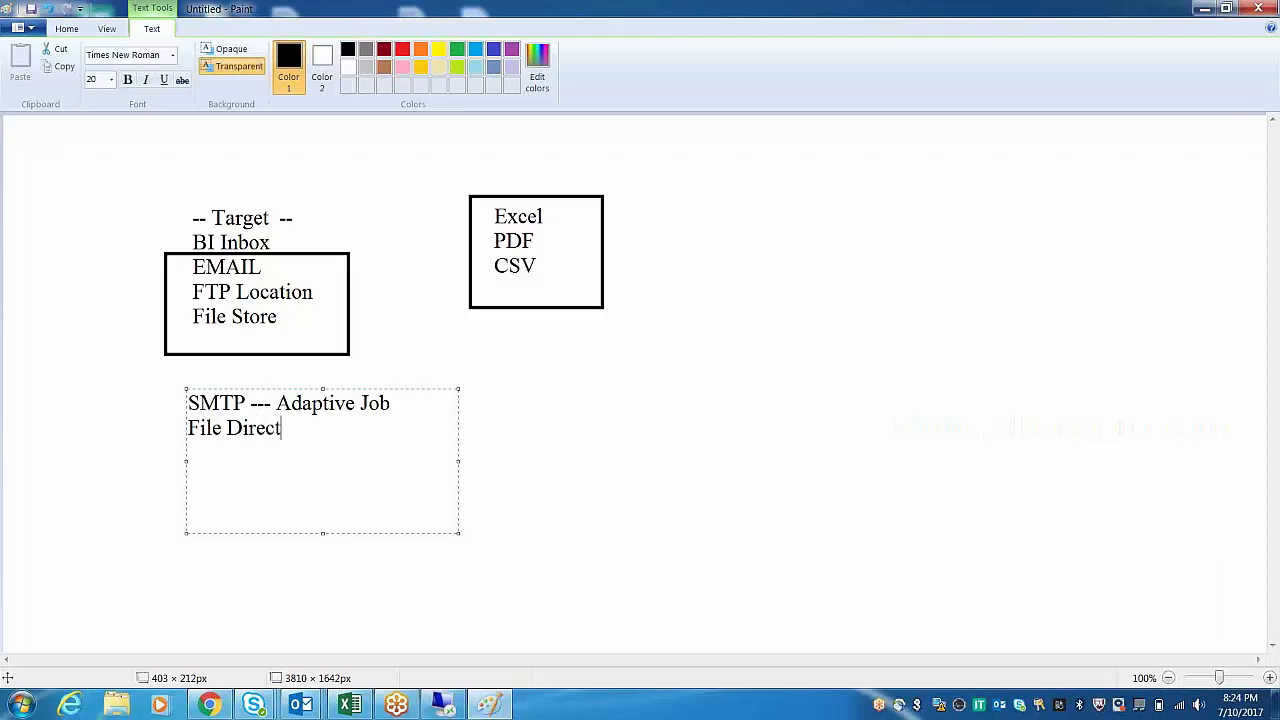
text(ory)
key(Return)
text(FTP)
click(445, 706)
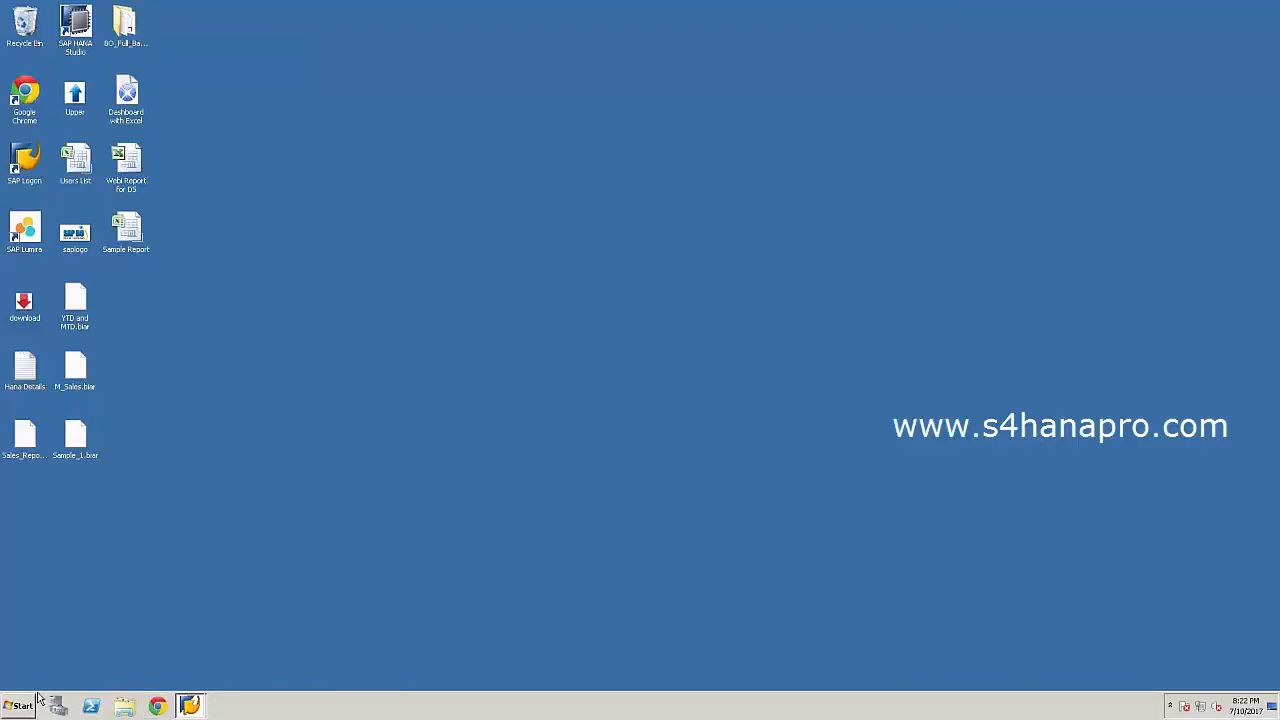
Add a Paint text box reading 'CMC -- ADMIN' to the right of the SMTP list.
mouse_move(837, 3)
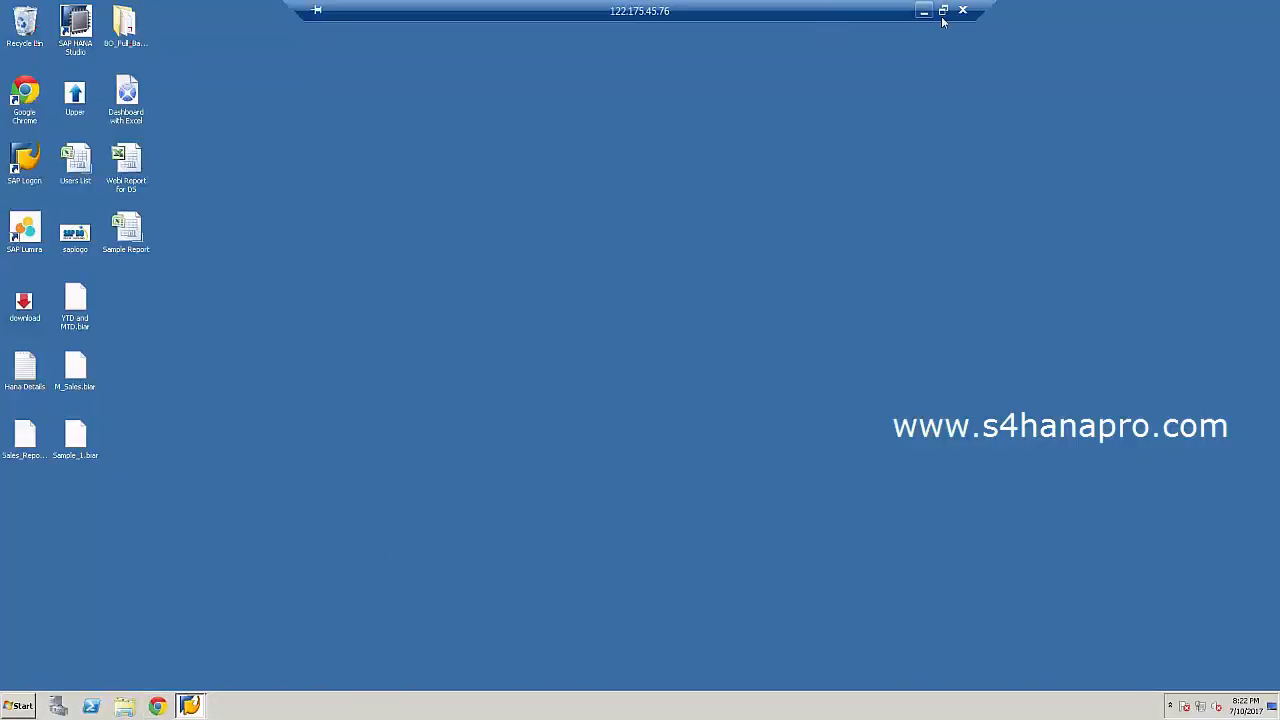
click(922, 12)
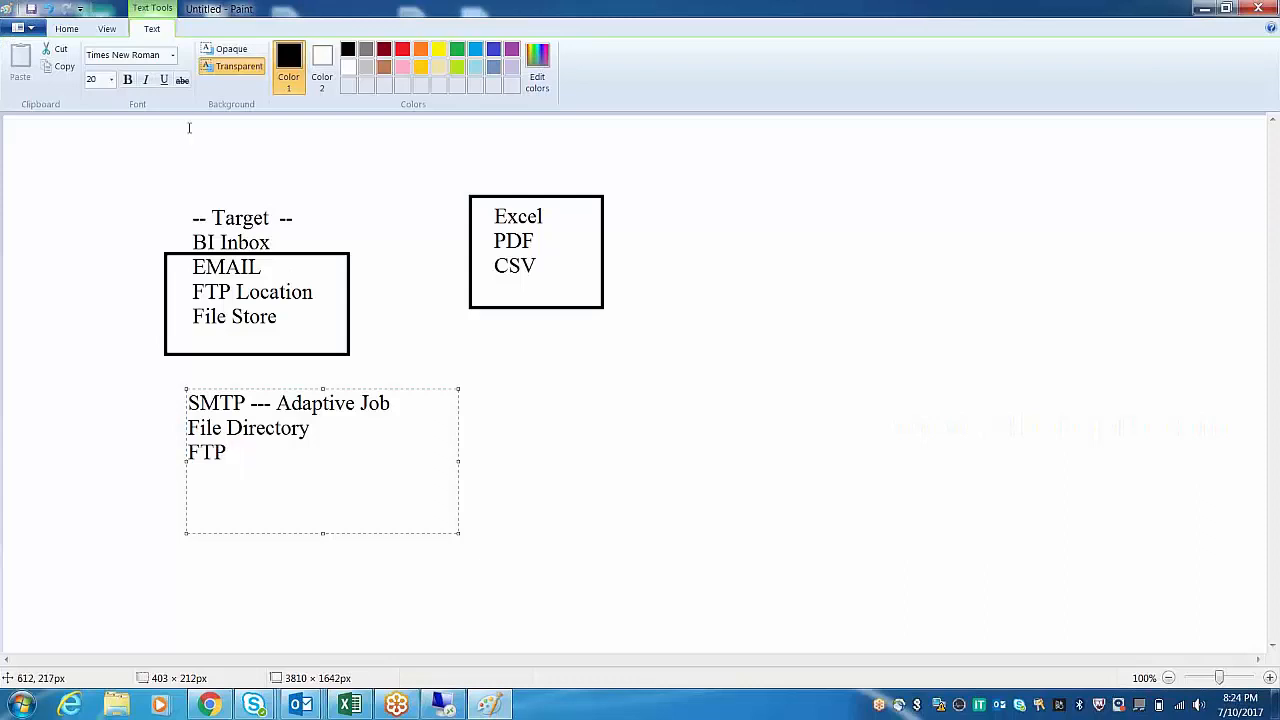
click(66, 29)
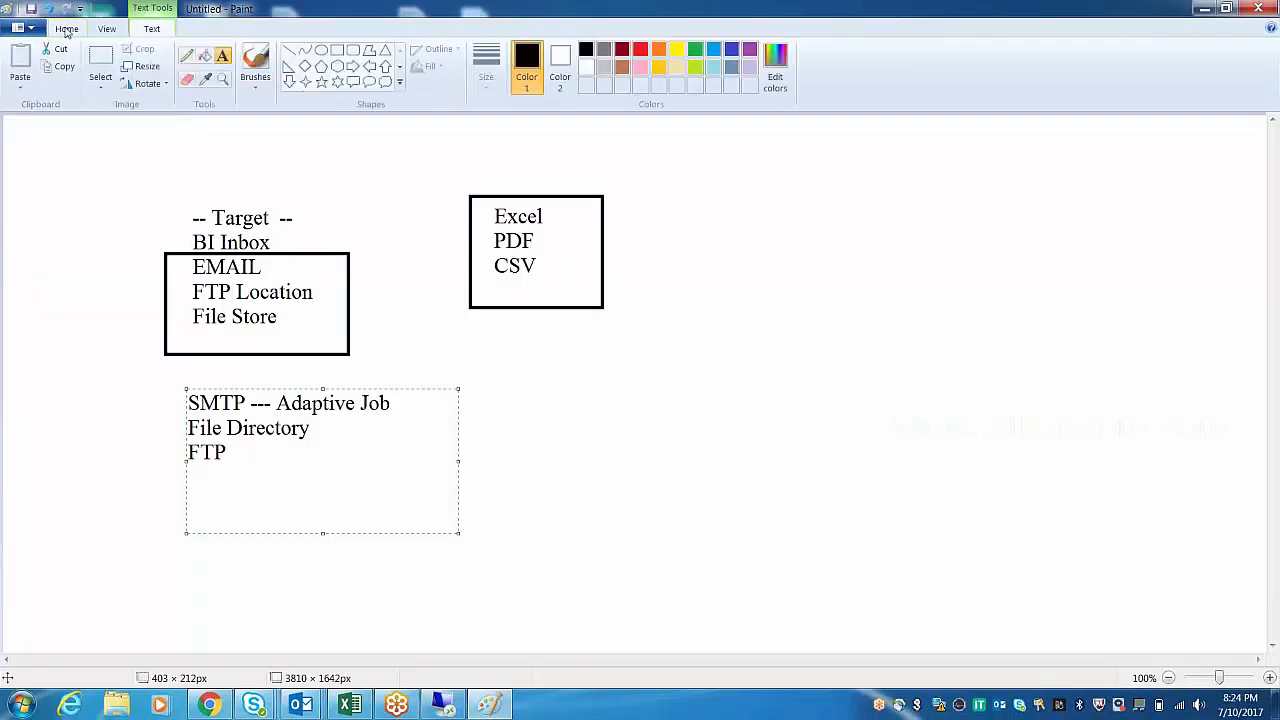
click(226, 56)
drag(560, 393, 894, 575)
text(CMC   )
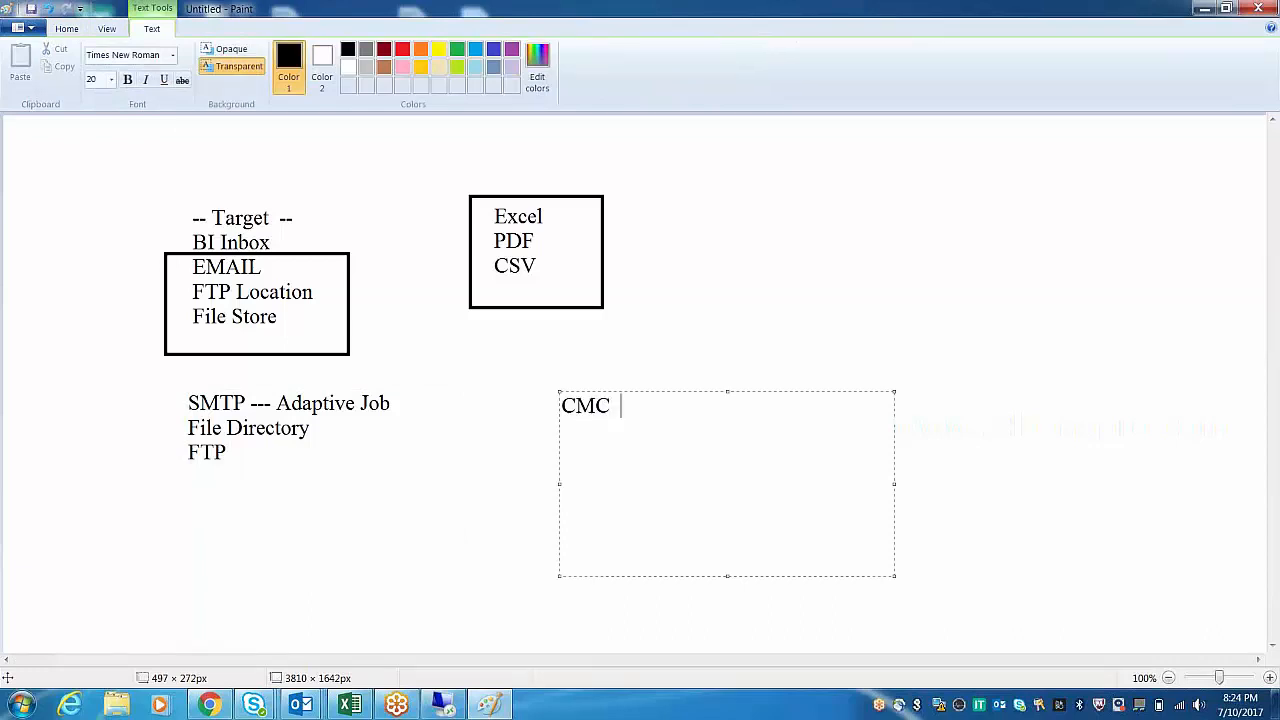
text(-- ADMIN)
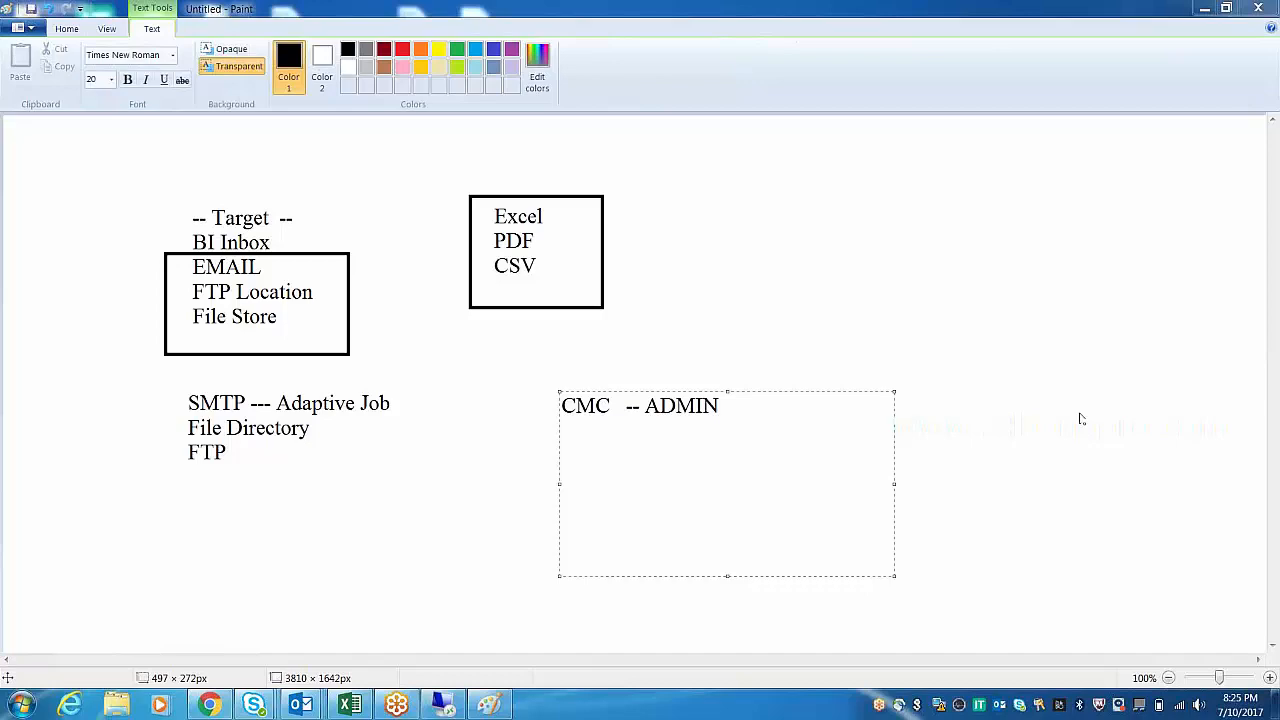
click(463, 712)
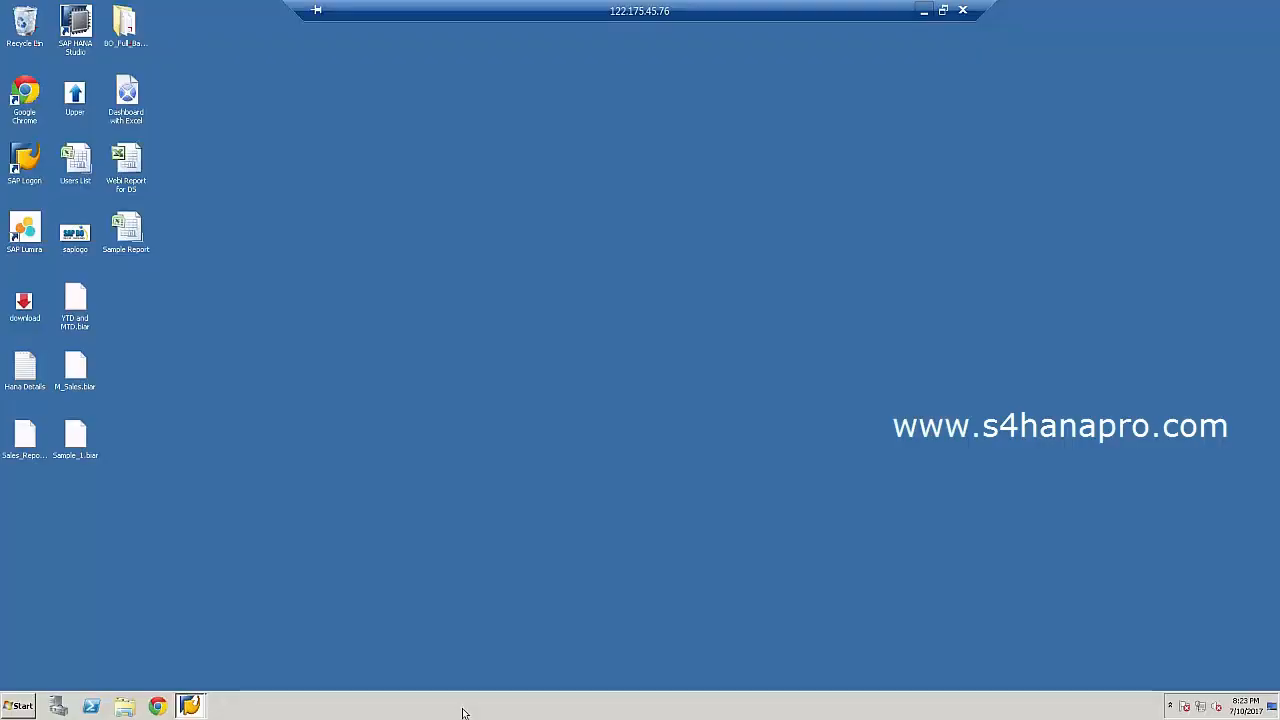
Launch Internet Explorer and open localhost:8080/BOE/CMC from the address history.
click(18, 706)
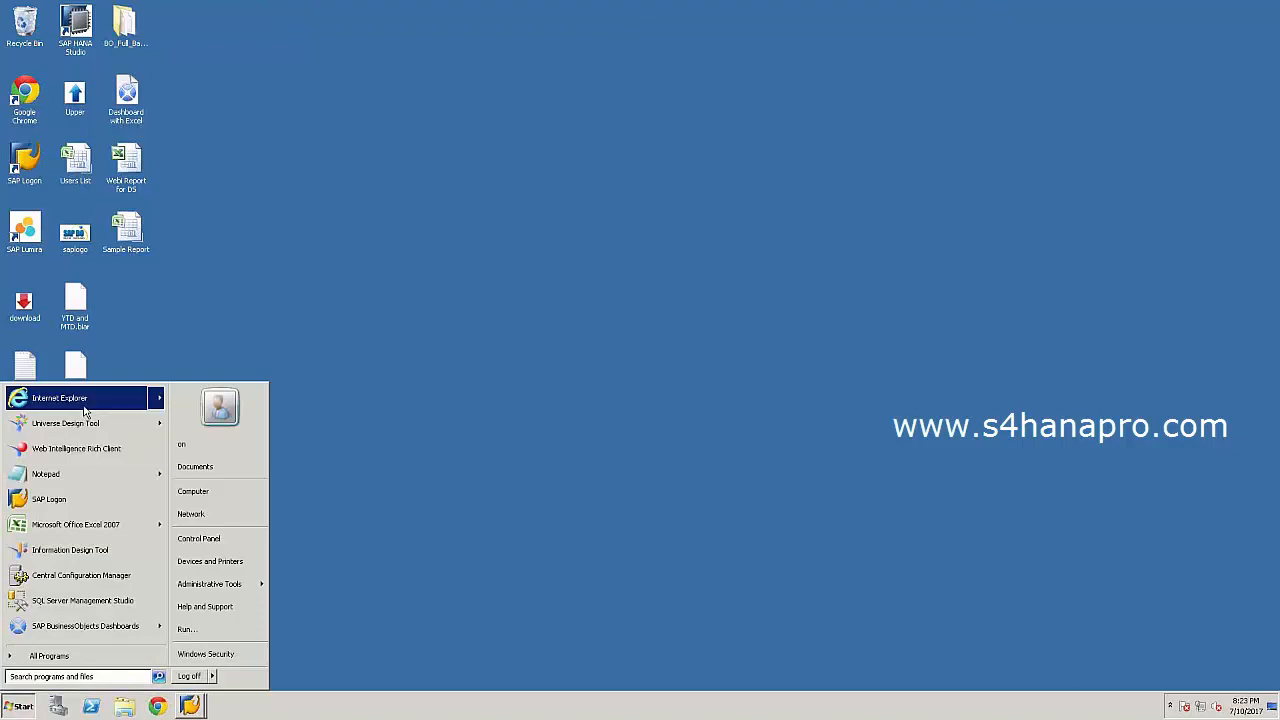
click(60, 398)
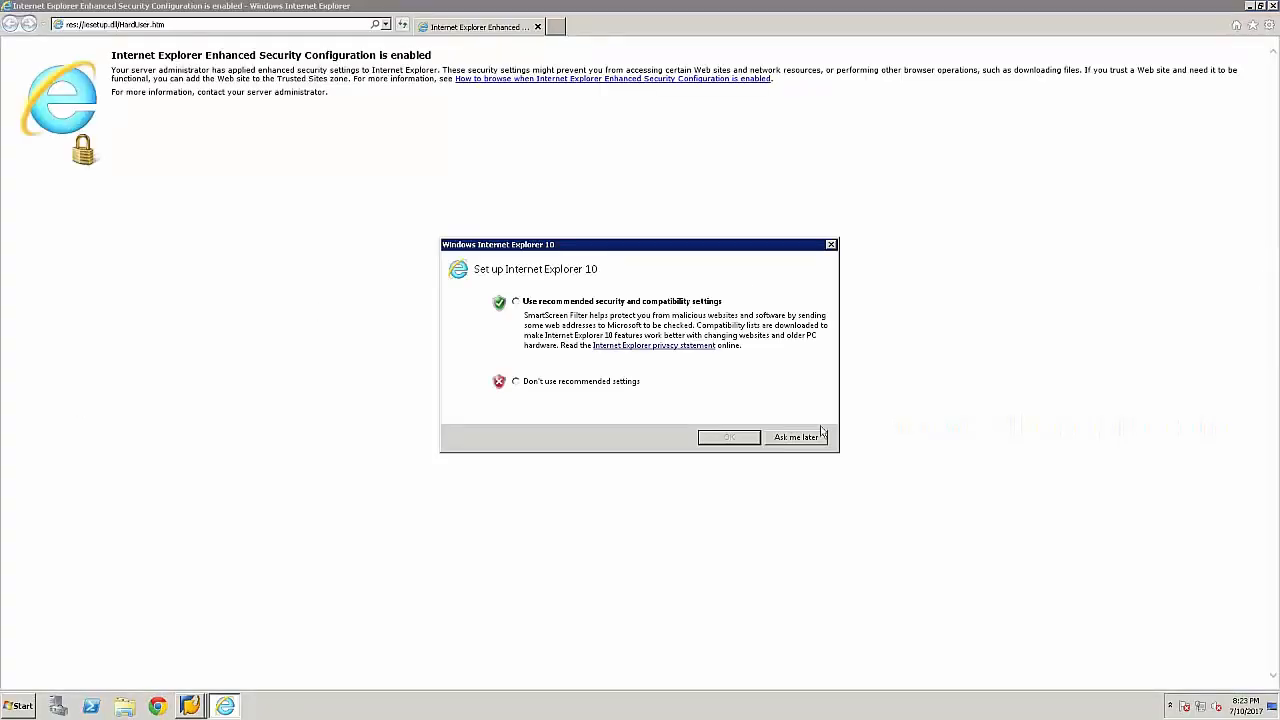
click(816, 437)
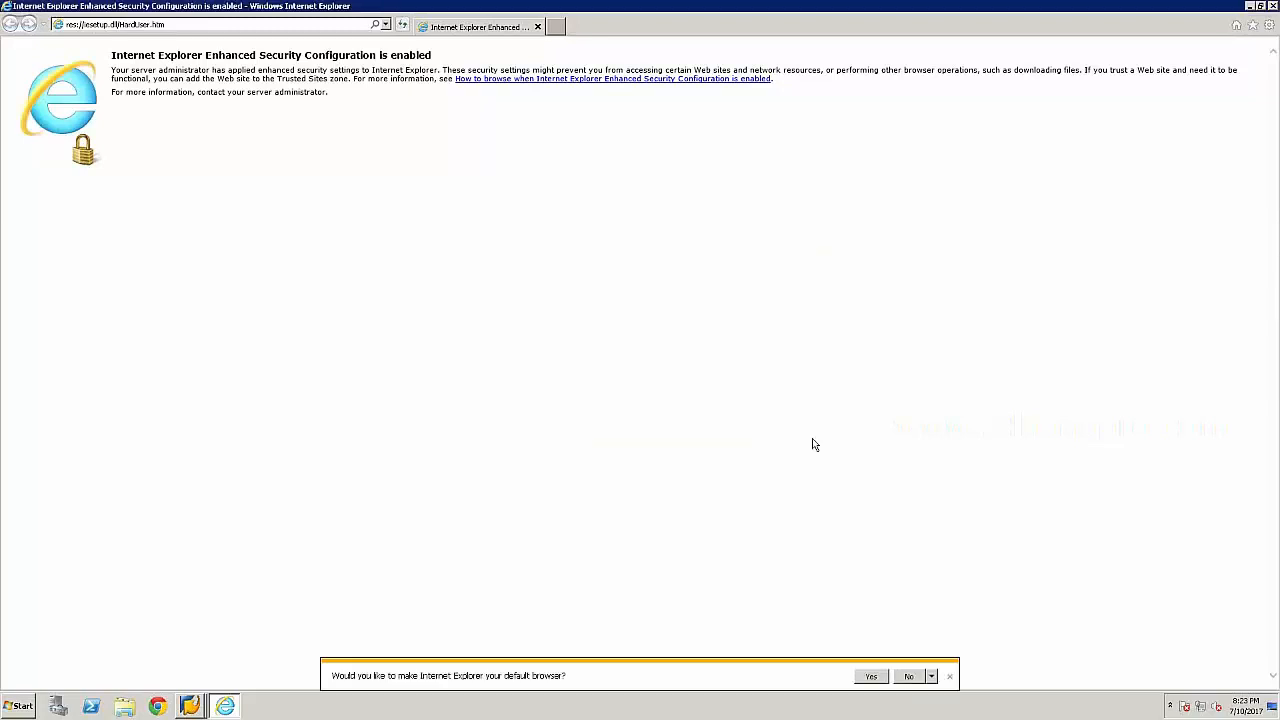
click(384, 24)
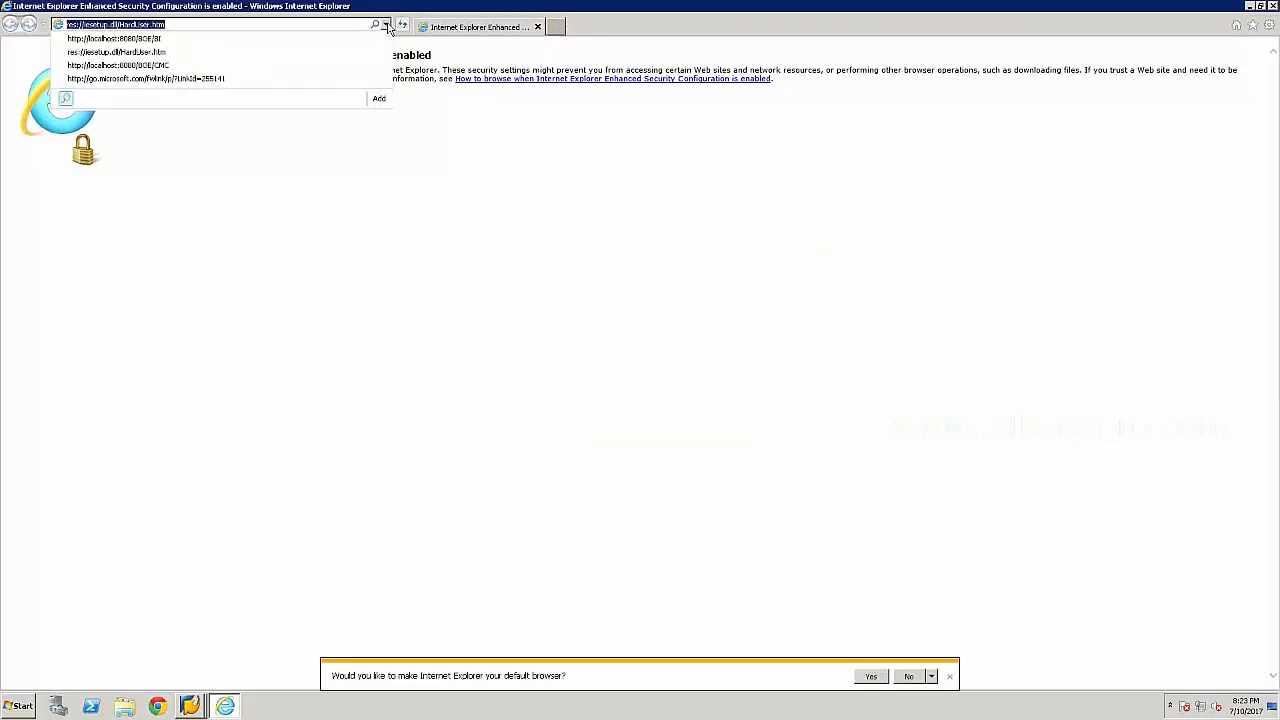
click(172, 66)
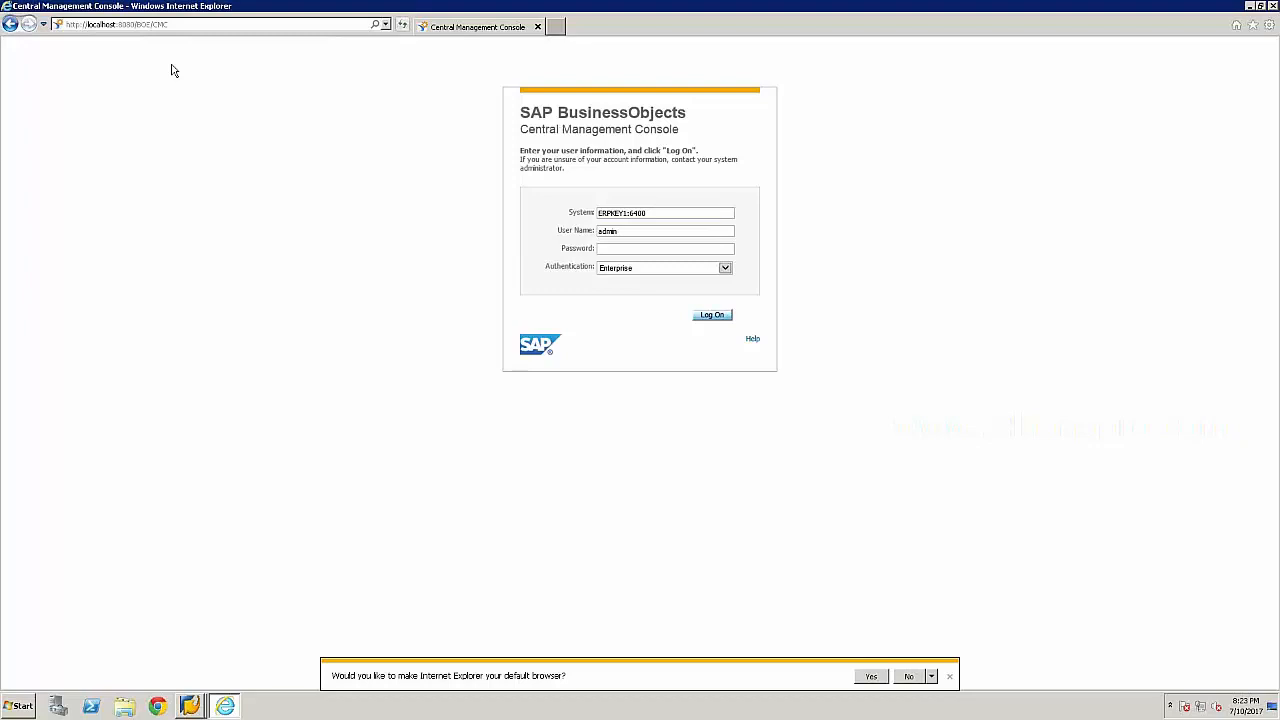
Try the /BOE/BI address, then return to /BOE/CMC to load the CMC logon page.
click(178, 24)
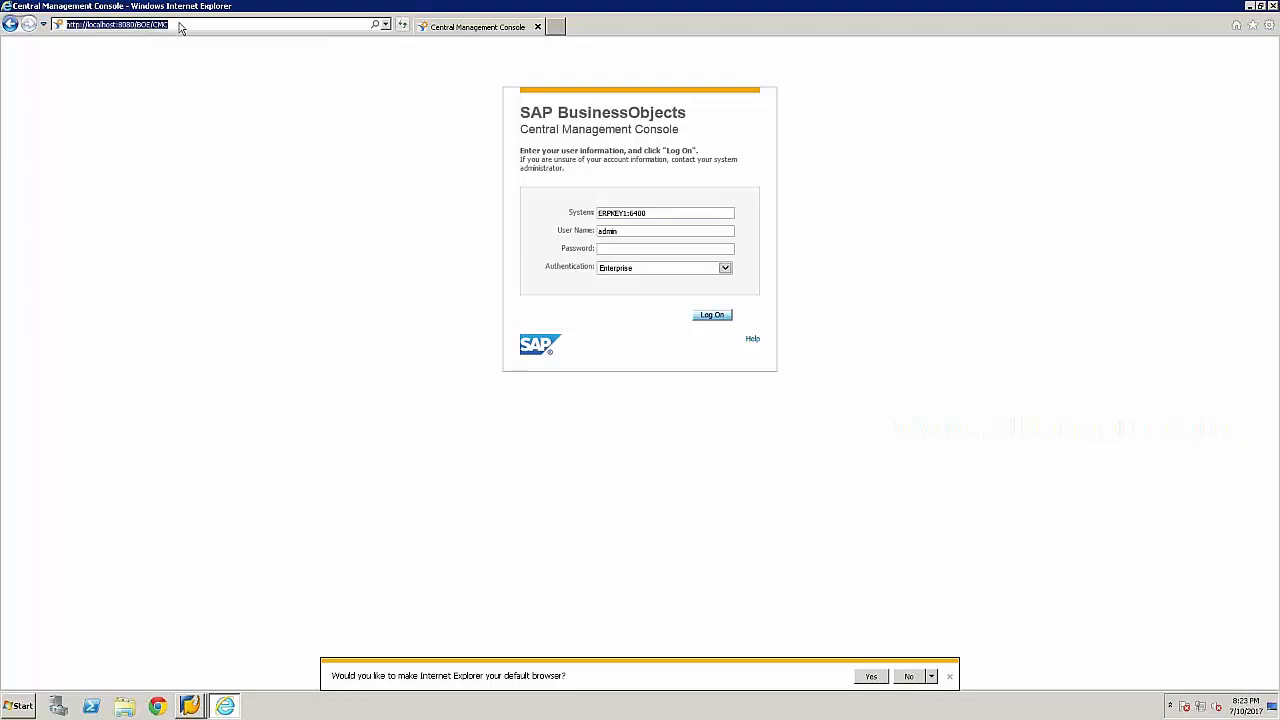
click(180, 24)
drag(169, 23, 155, 24)
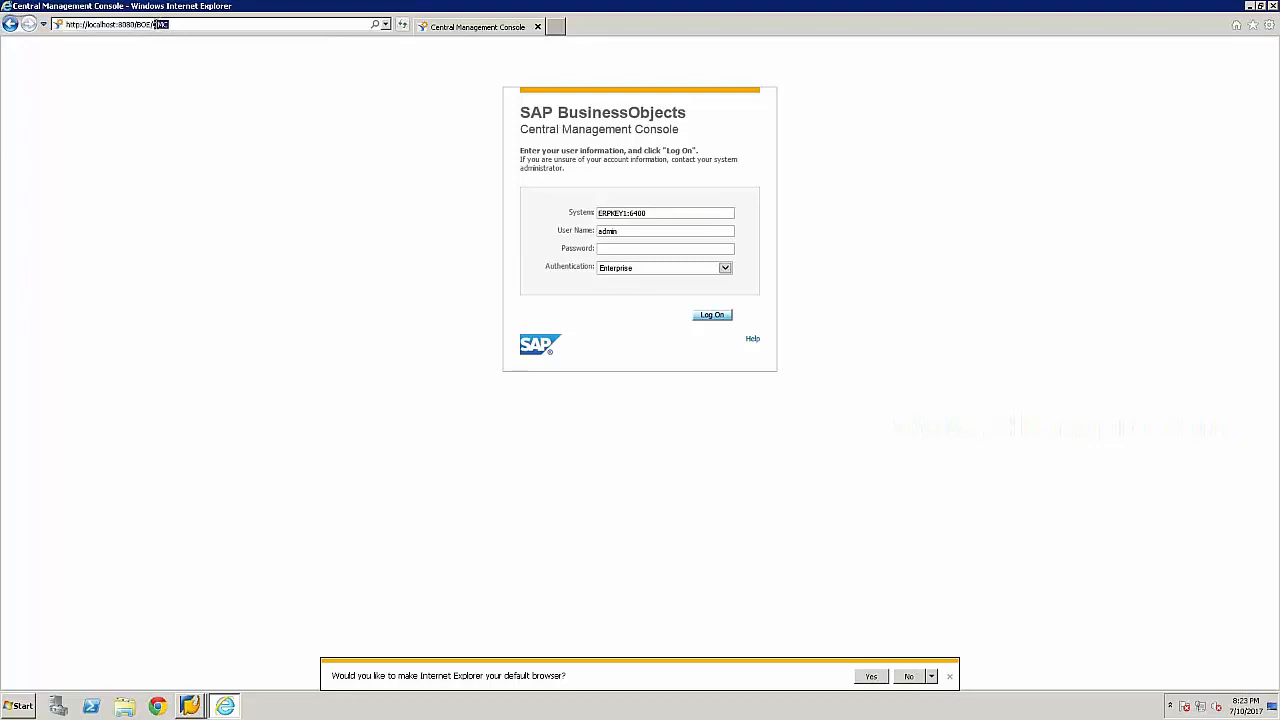
text(BI)
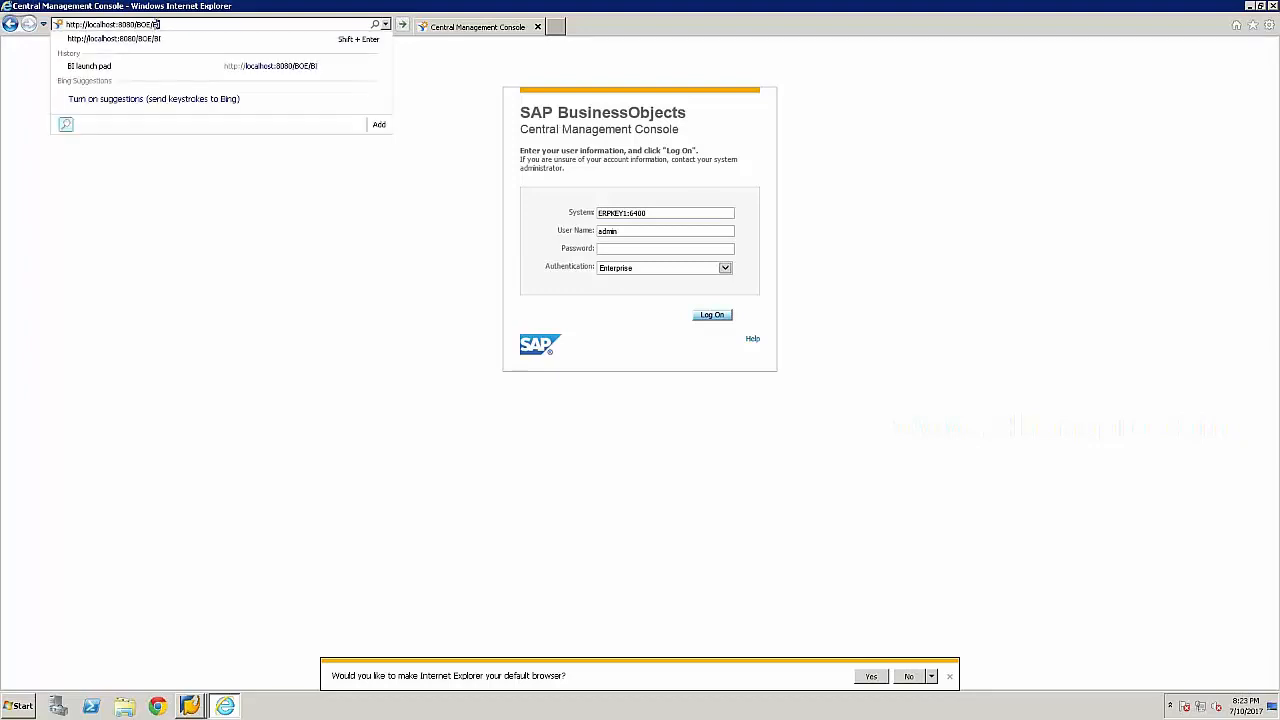
key(Return)
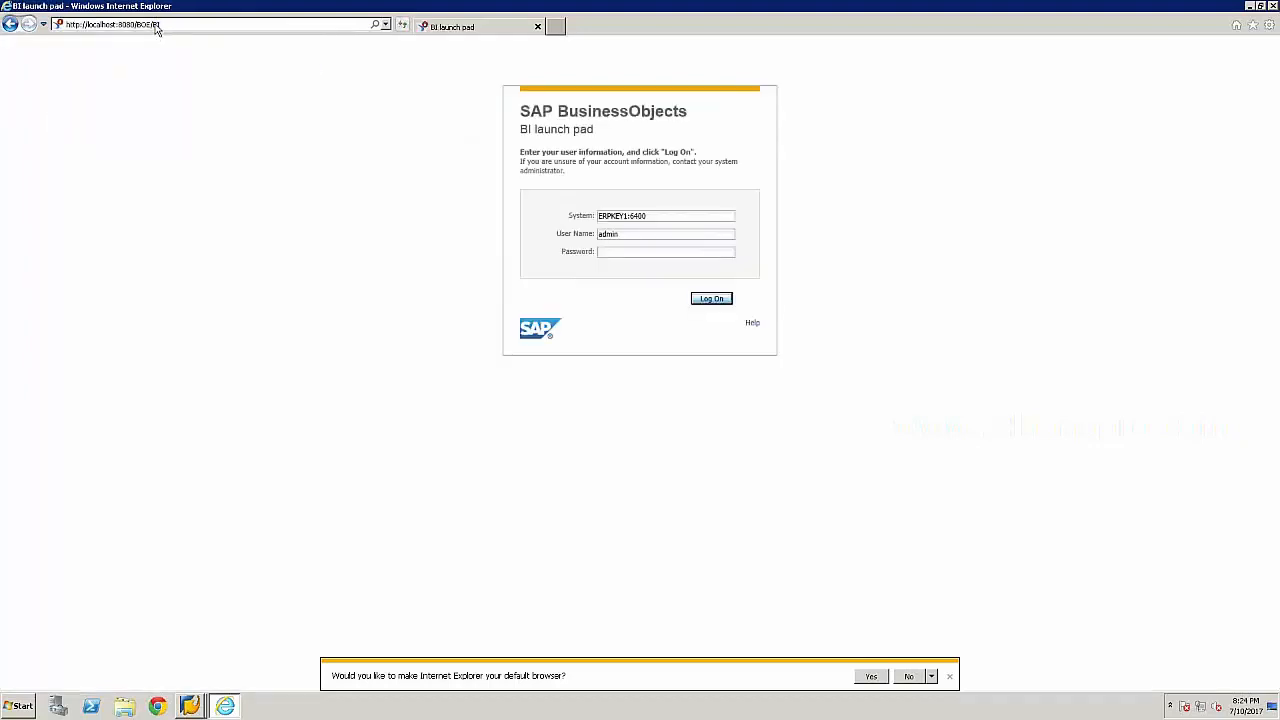
click(178, 24)
click(180, 25)
key(BackSpace)
key(BackSpace)
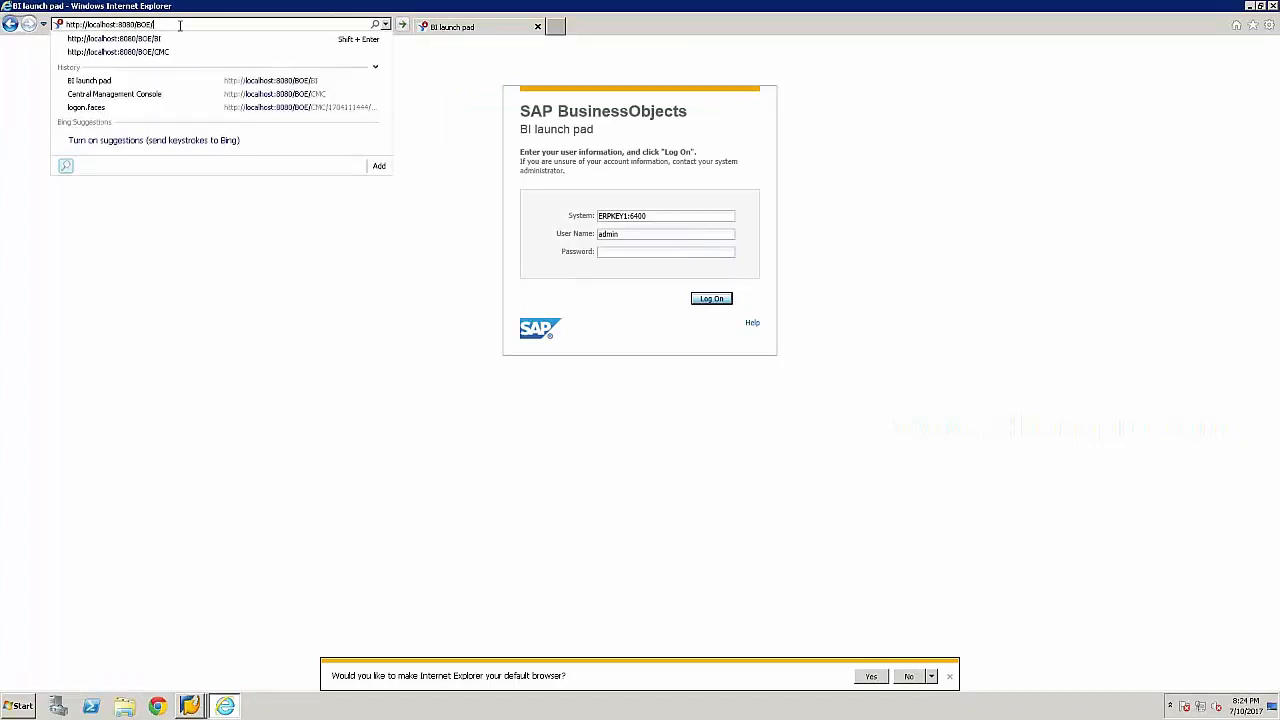
text(C)
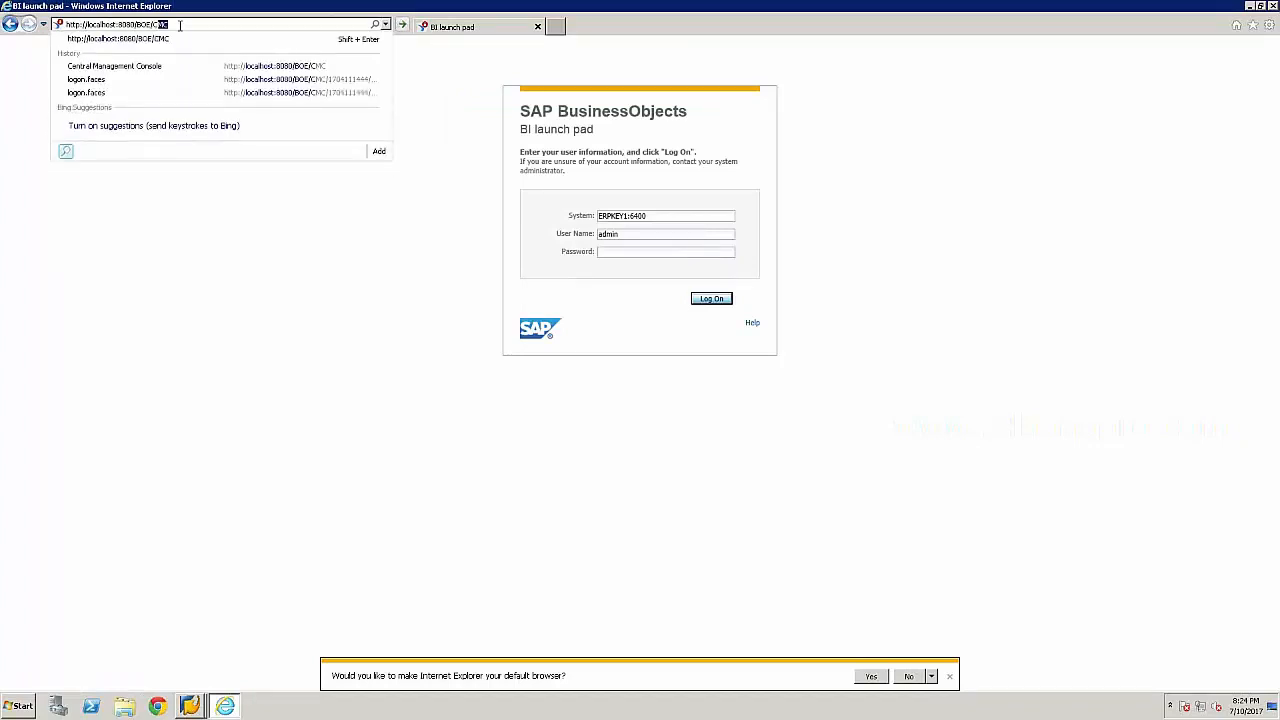
text(MC)
key(Return)
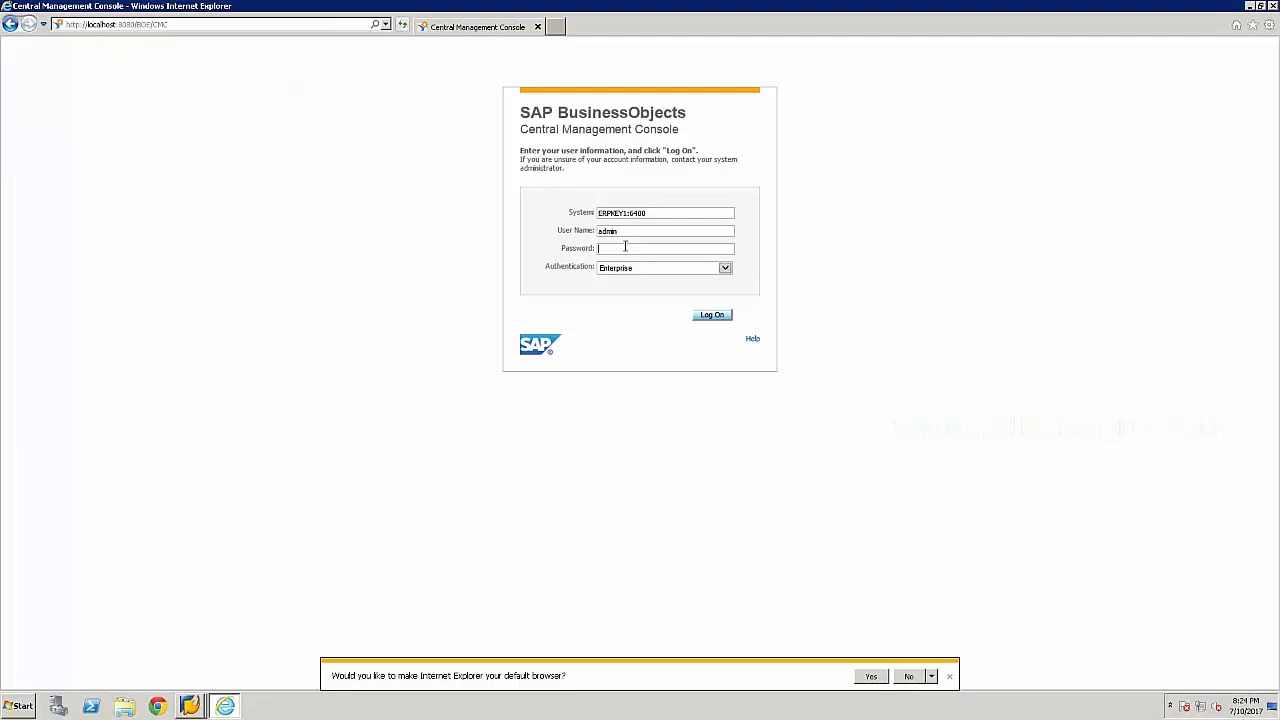
Log on to the CMC with the administrator password and open the Servers area.
text(********)
key(Return)
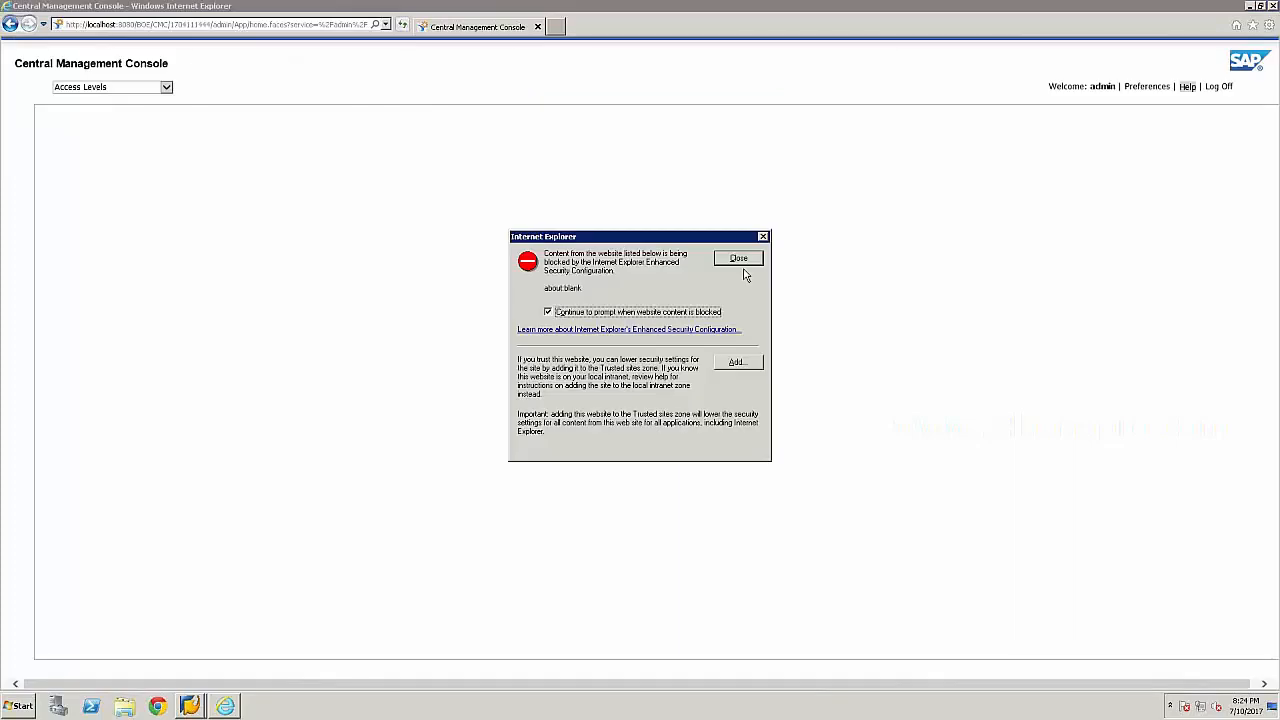
click(738, 259)
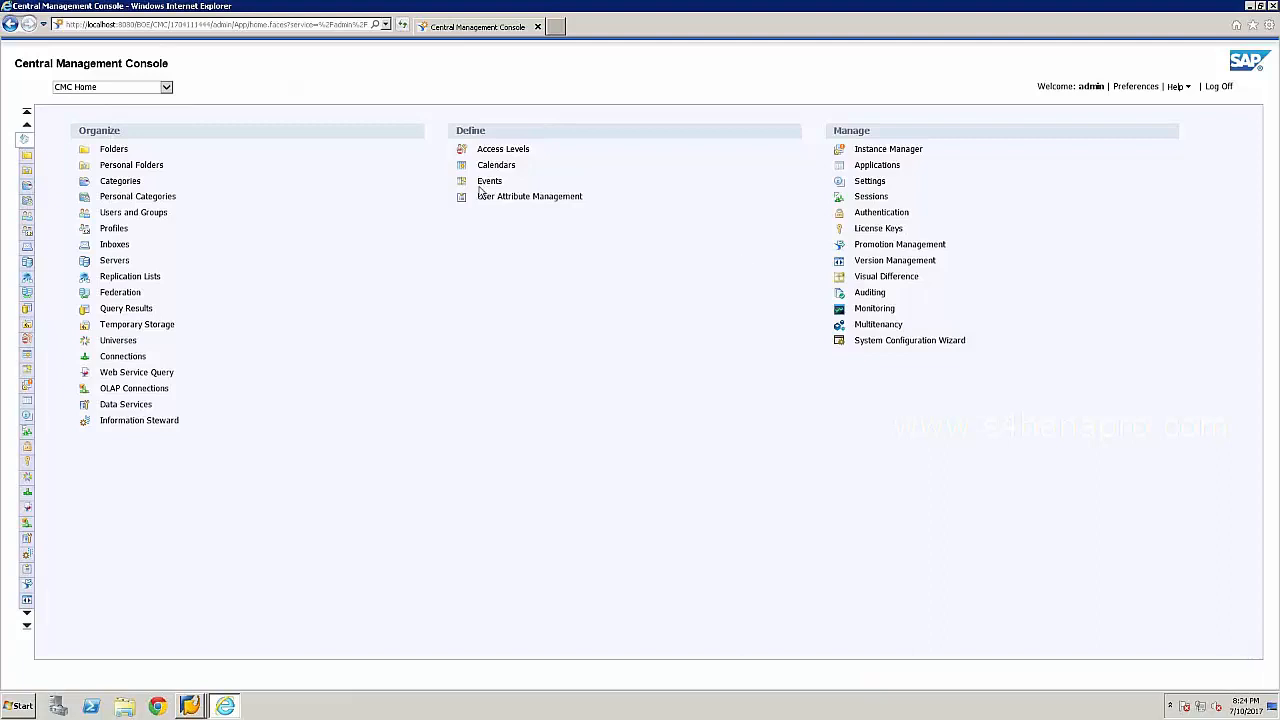
click(116, 261)
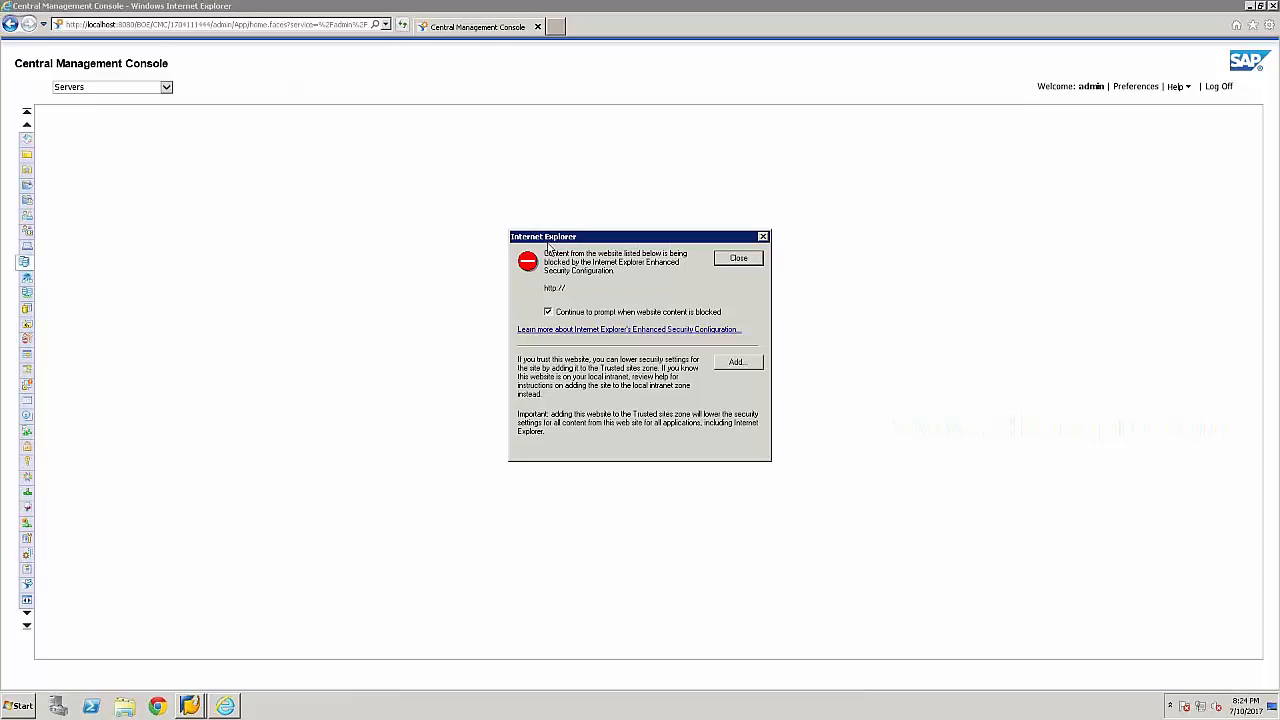
Dismiss the warning, show the full Servers List and select ERPKEY1.AdaptiveJobServer.
click(738, 259)
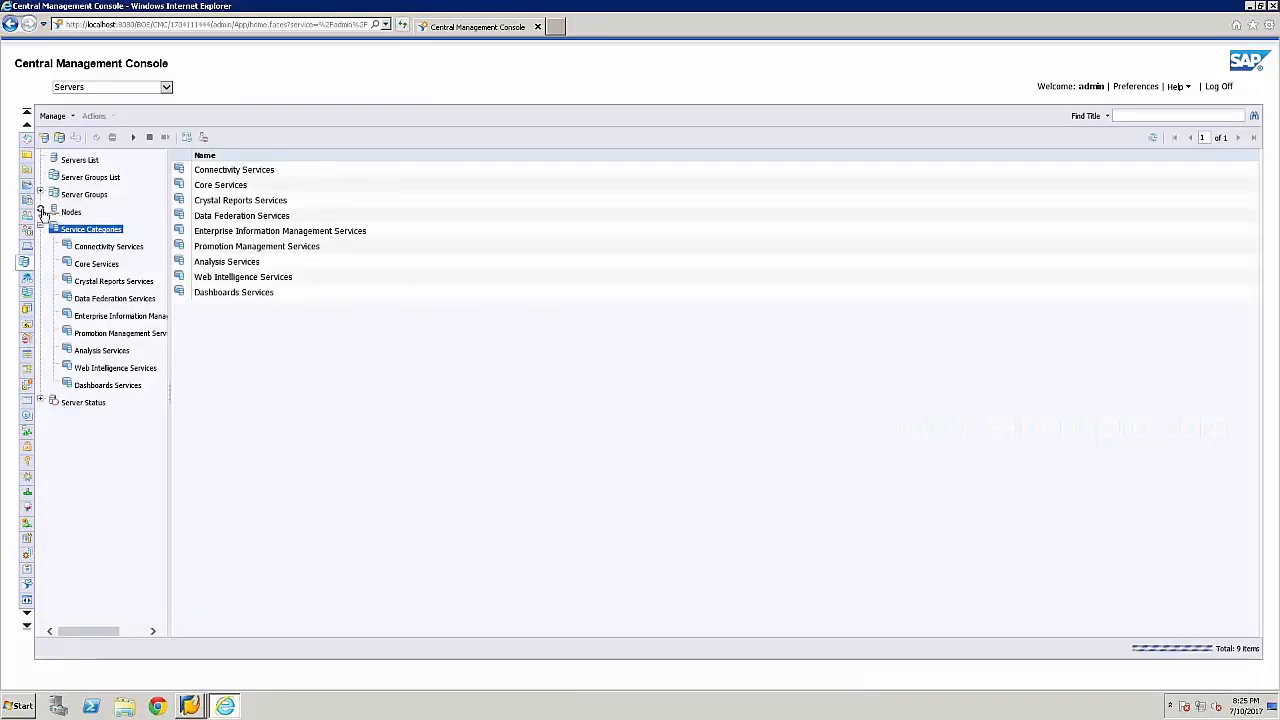
click(41, 211)
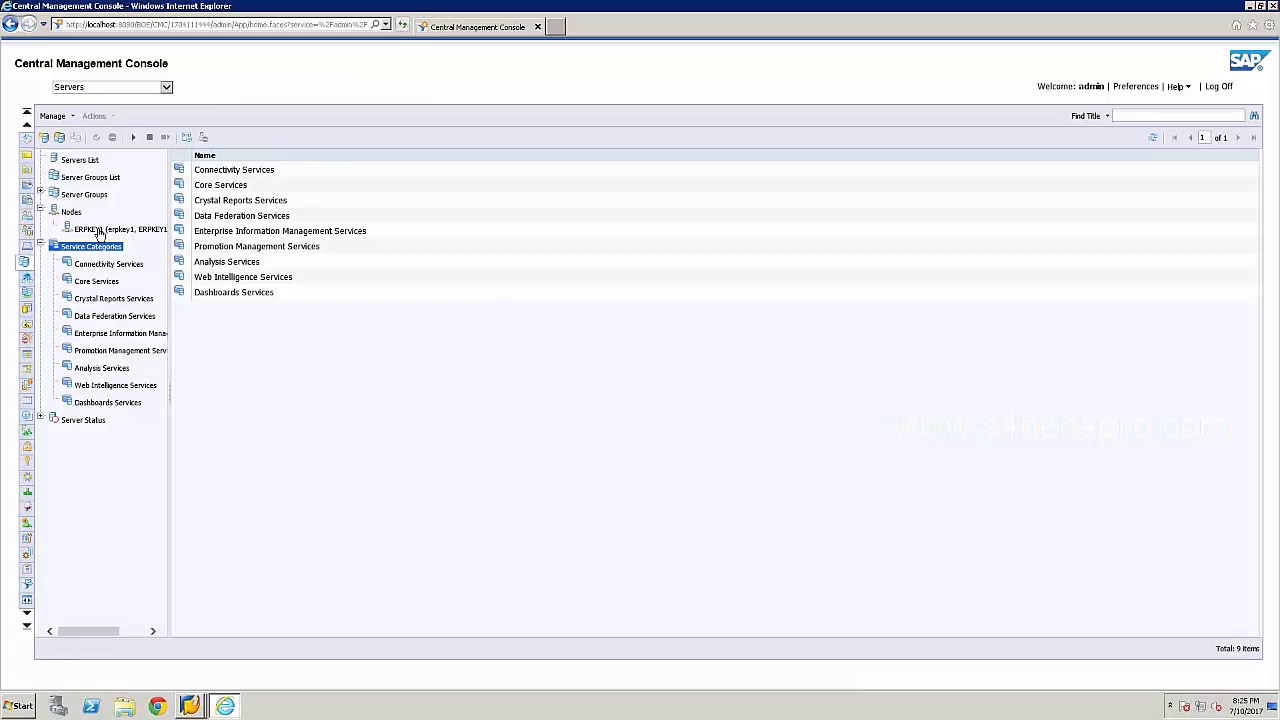
click(79, 161)
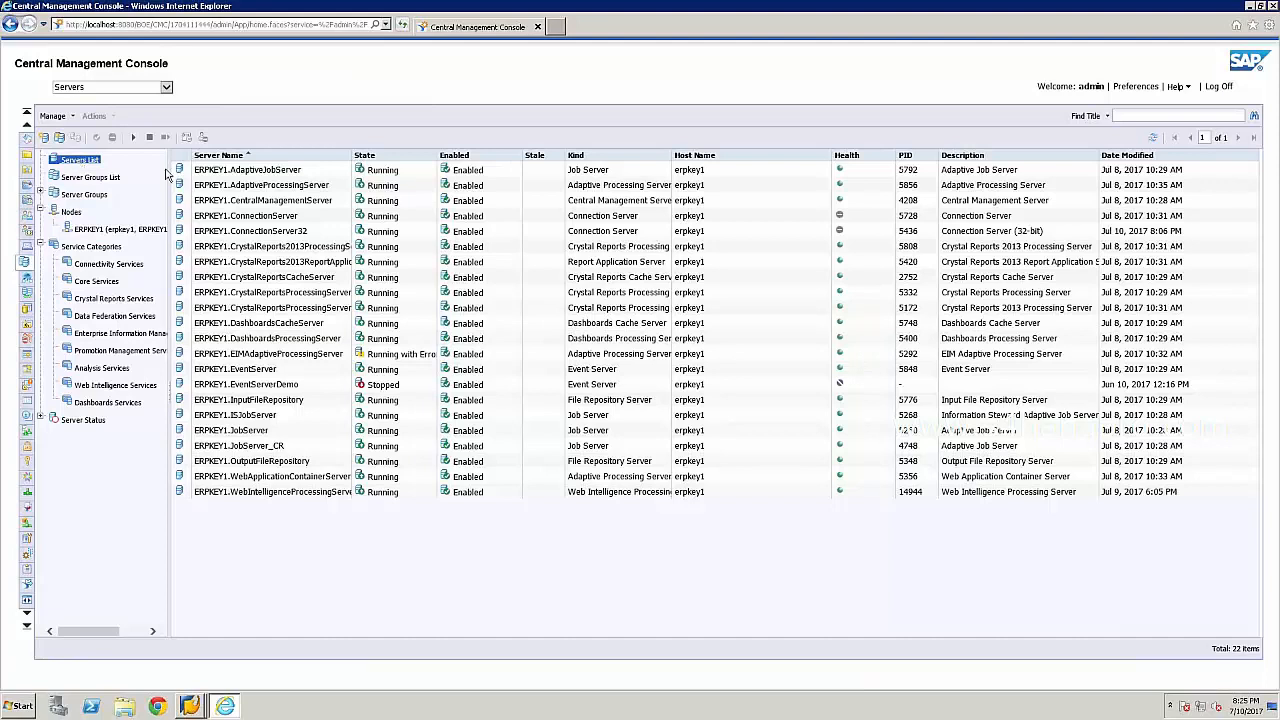
click(308, 176)
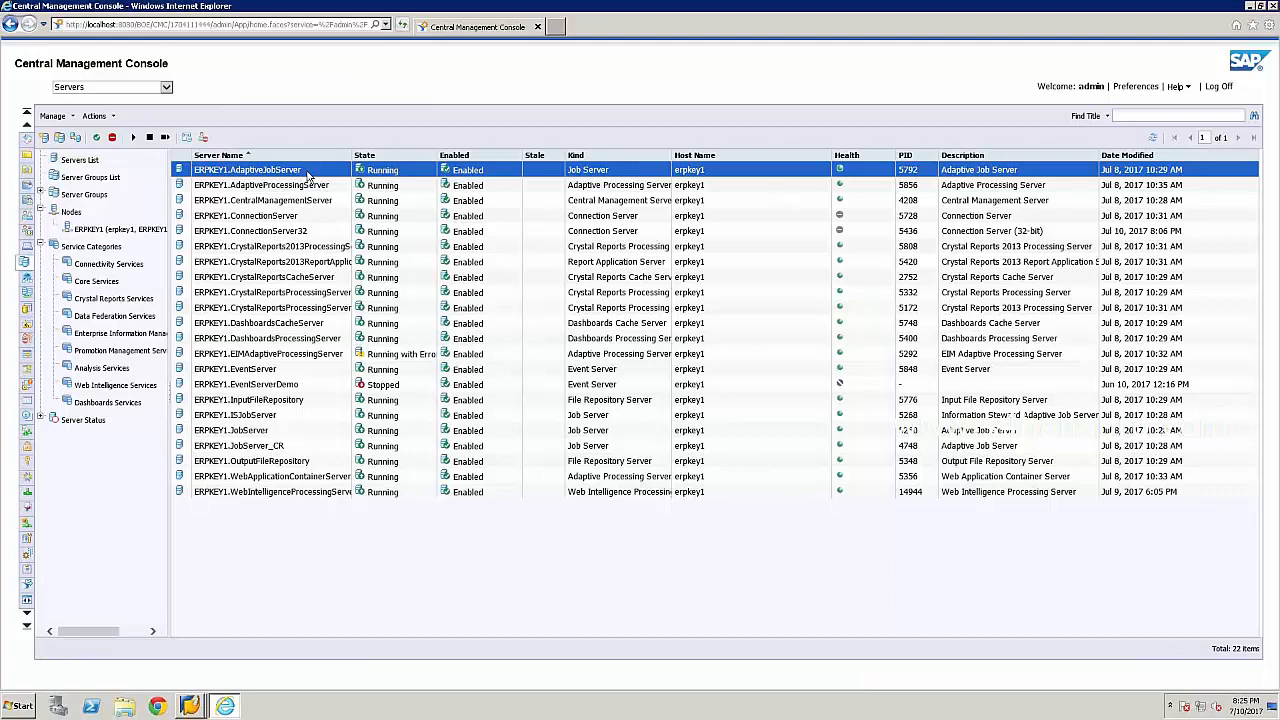
Select ERPKEY1.CrystalReportsCacheServer, then reselect ERPKEY1.AdaptiveJobServer and open its action menu.
right_click(308, 175)
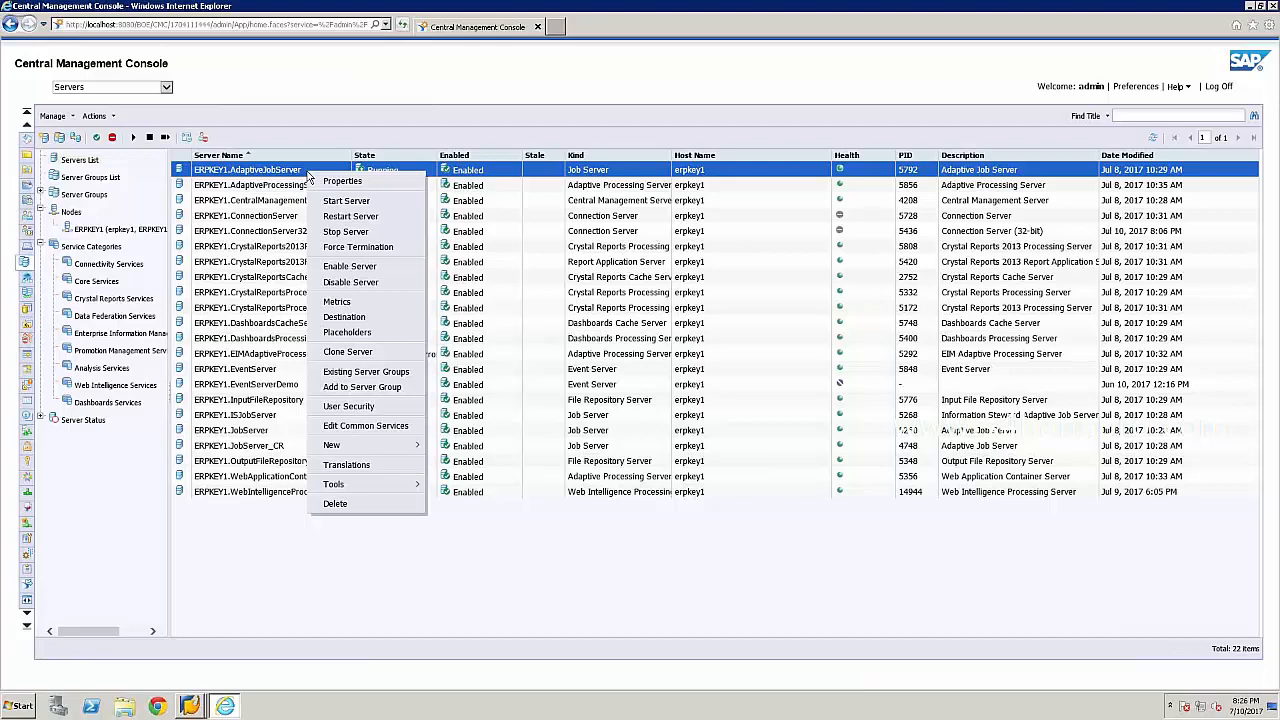
click(465, 133)
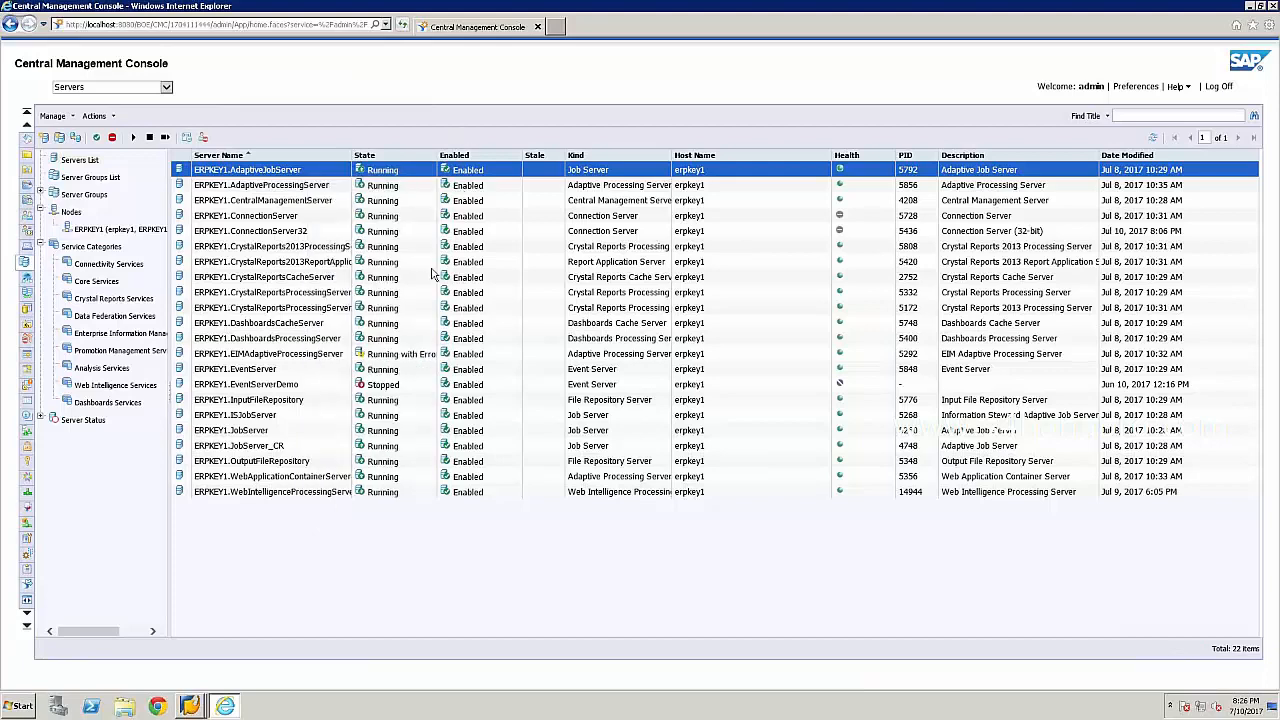
click(287, 277)
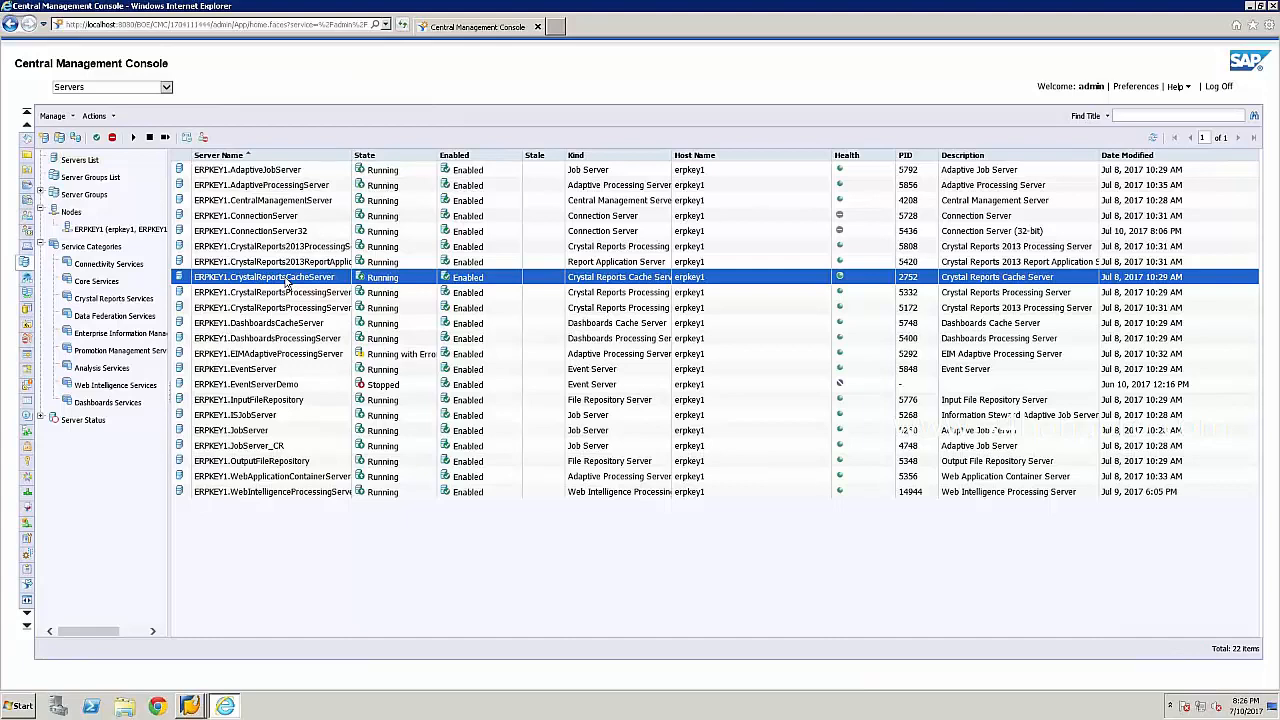
click(315, 174)
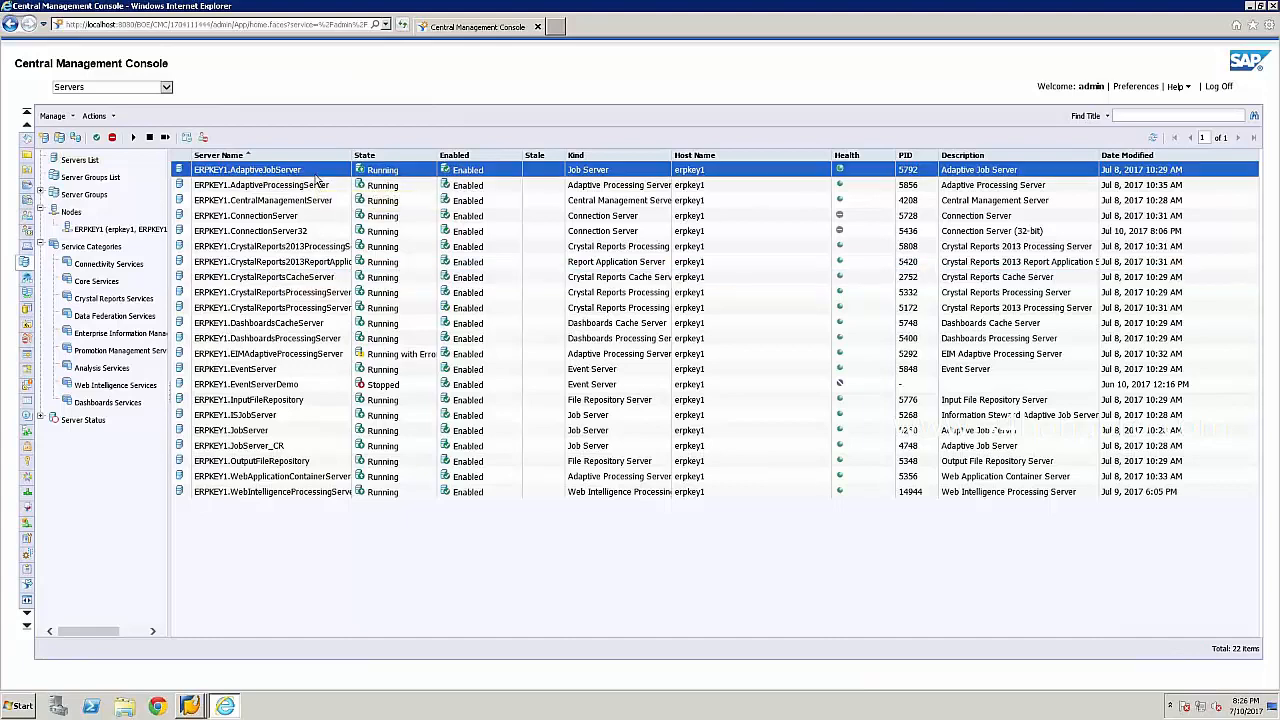
right_click(316, 178)
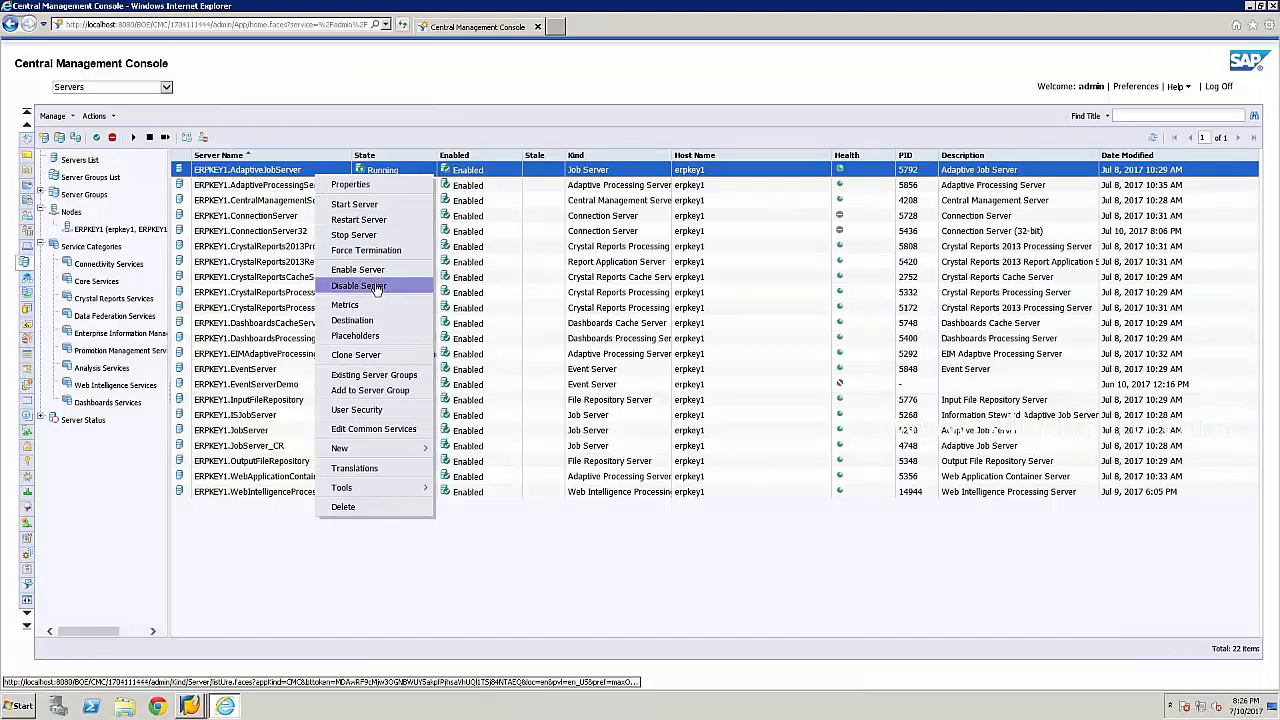
Open AdaptiveJobServer properties, review BI Inbox, File System and Email destinations, and remove Email.
click(352, 185)
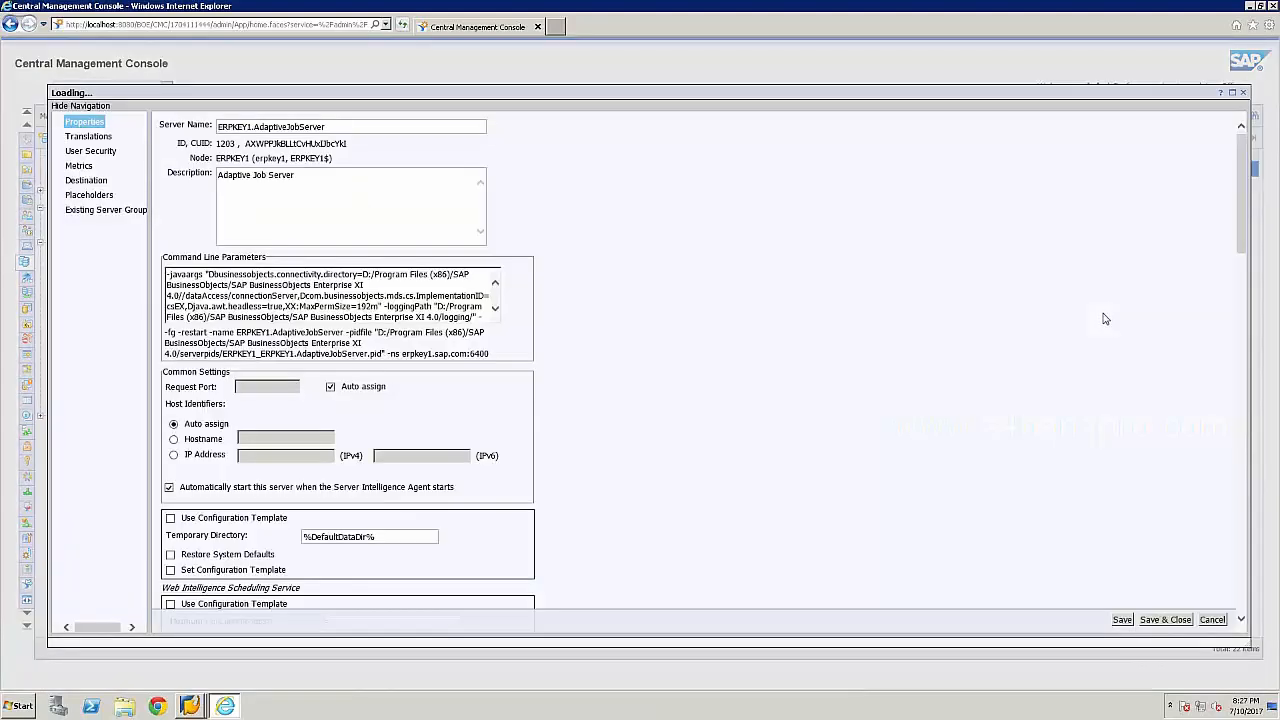
click(87, 181)
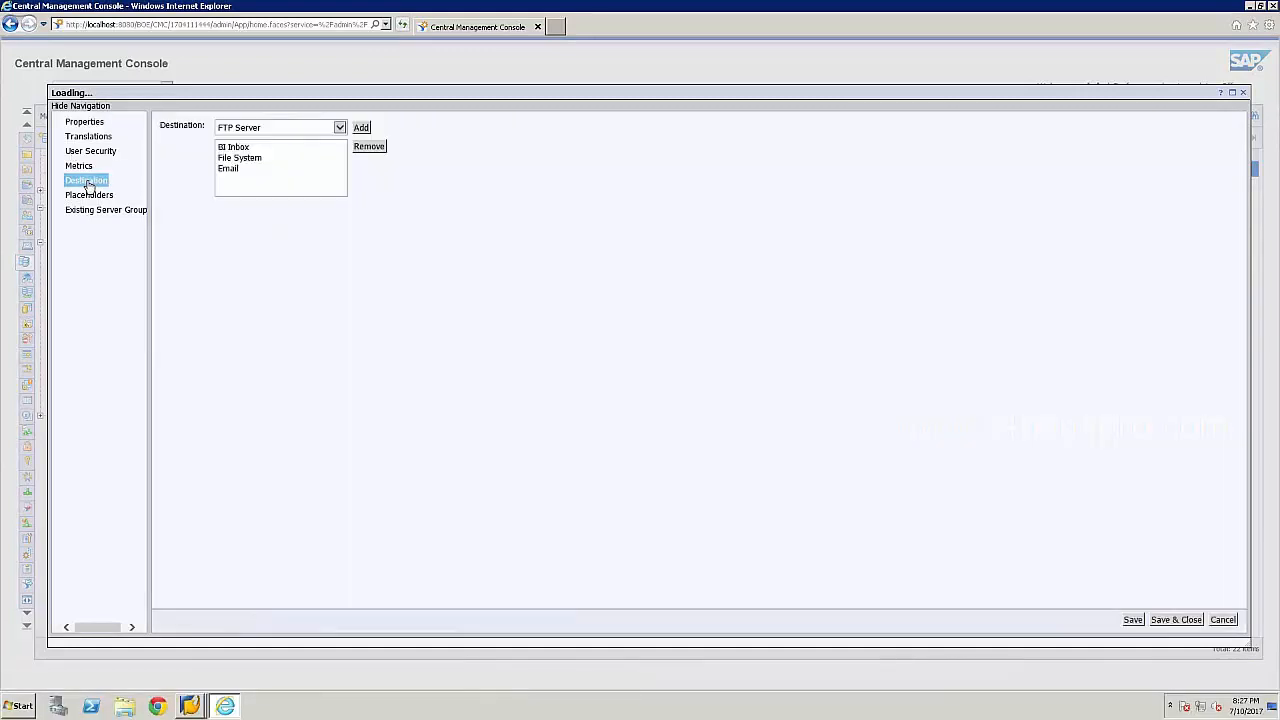
click(238, 148)
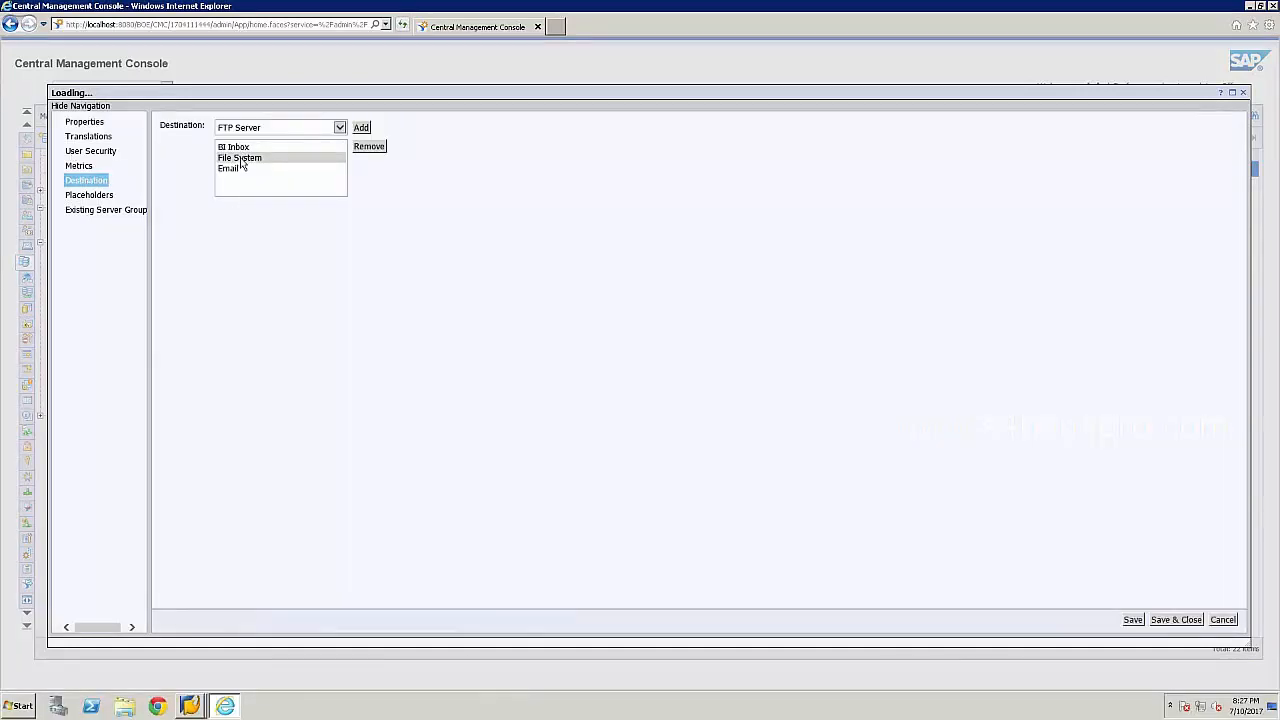
click(240, 159)
click(240, 170)
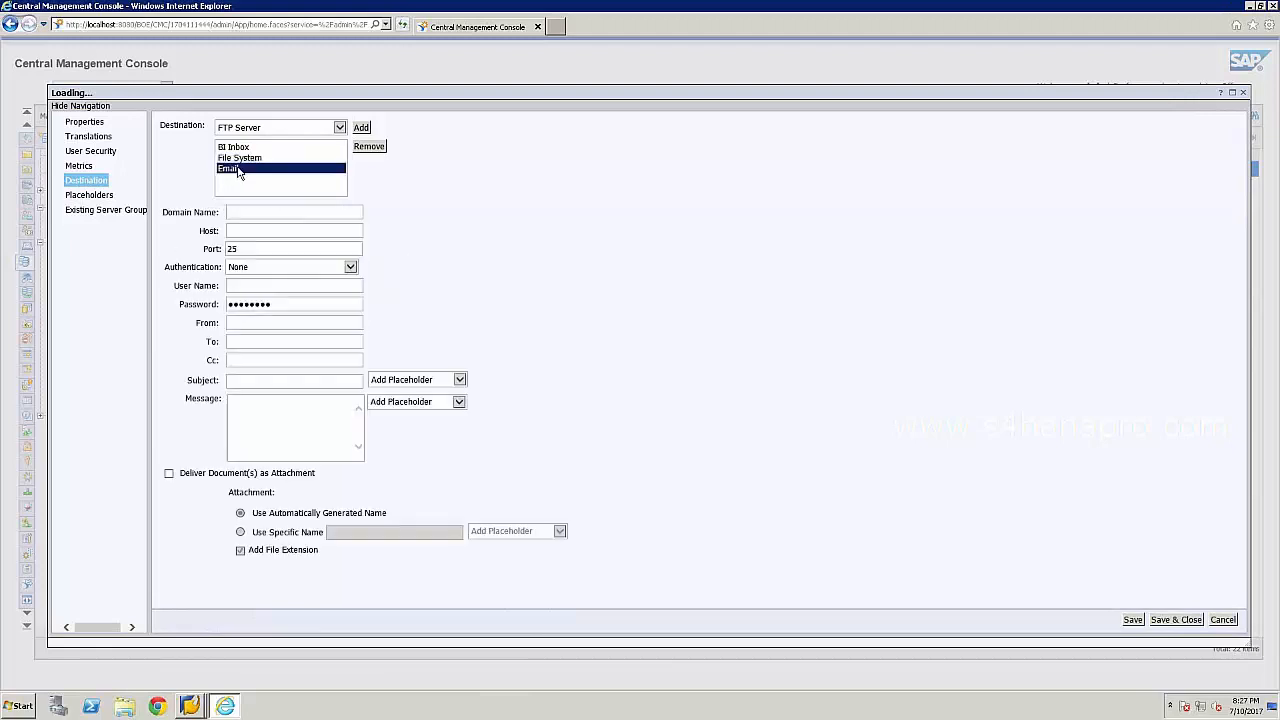
click(384, 150)
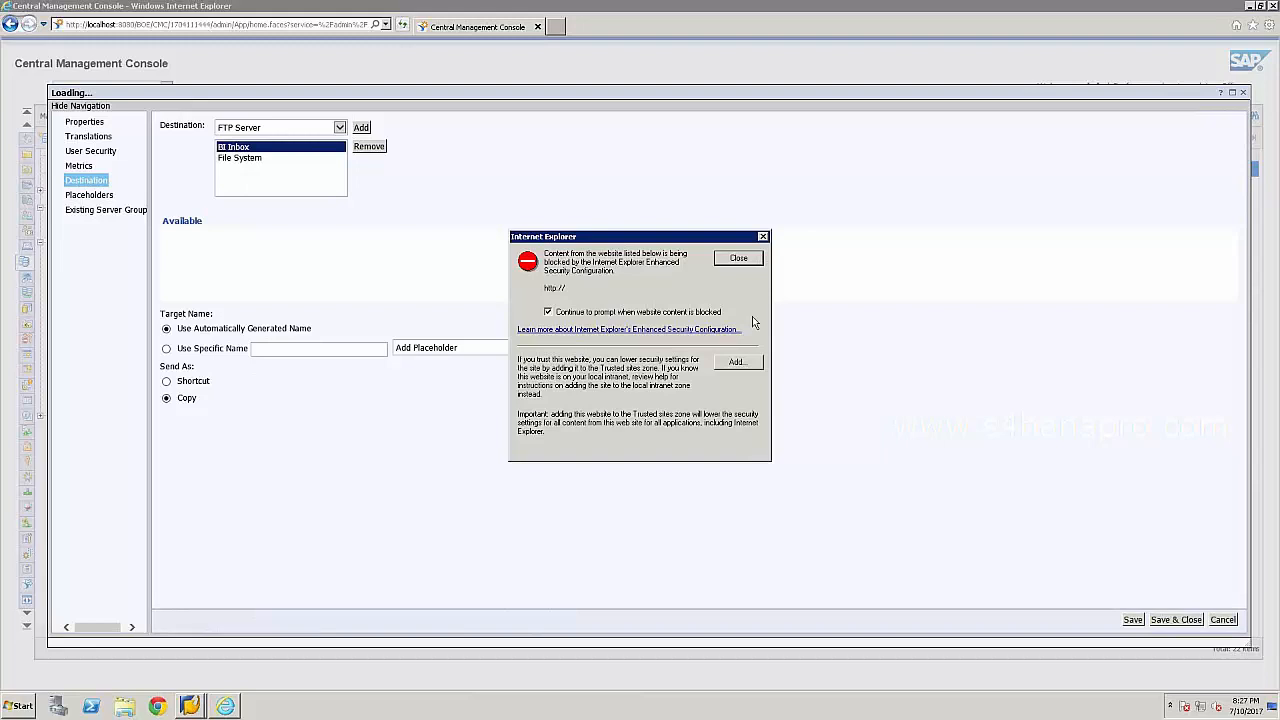
click(738, 258)
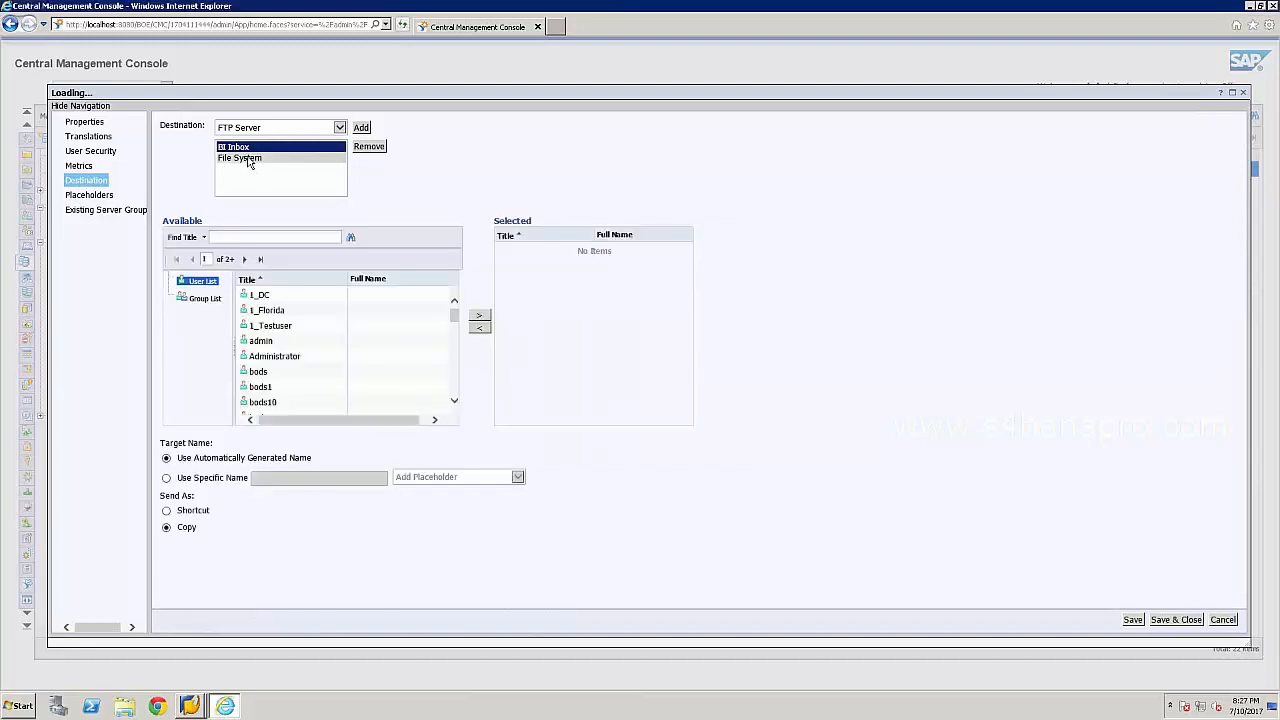
Add Email back as a destination, then cancel the properties without saving.
click(247, 158)
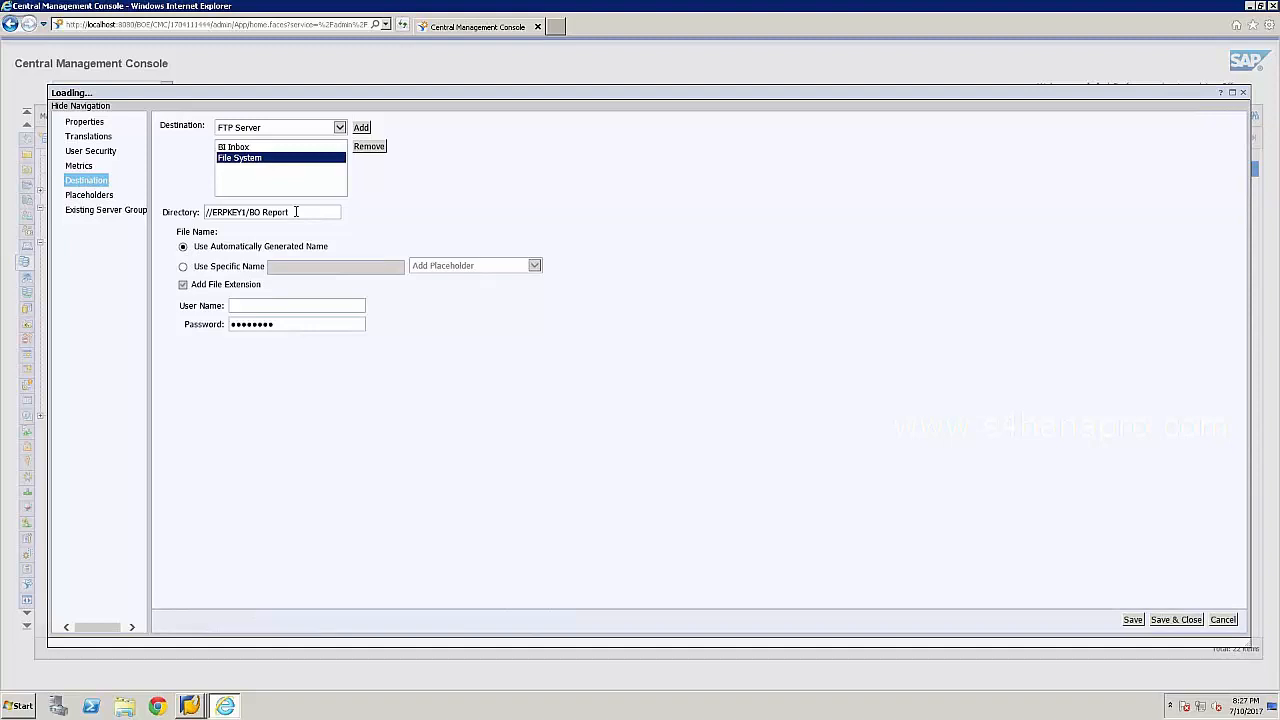
click(340, 128)
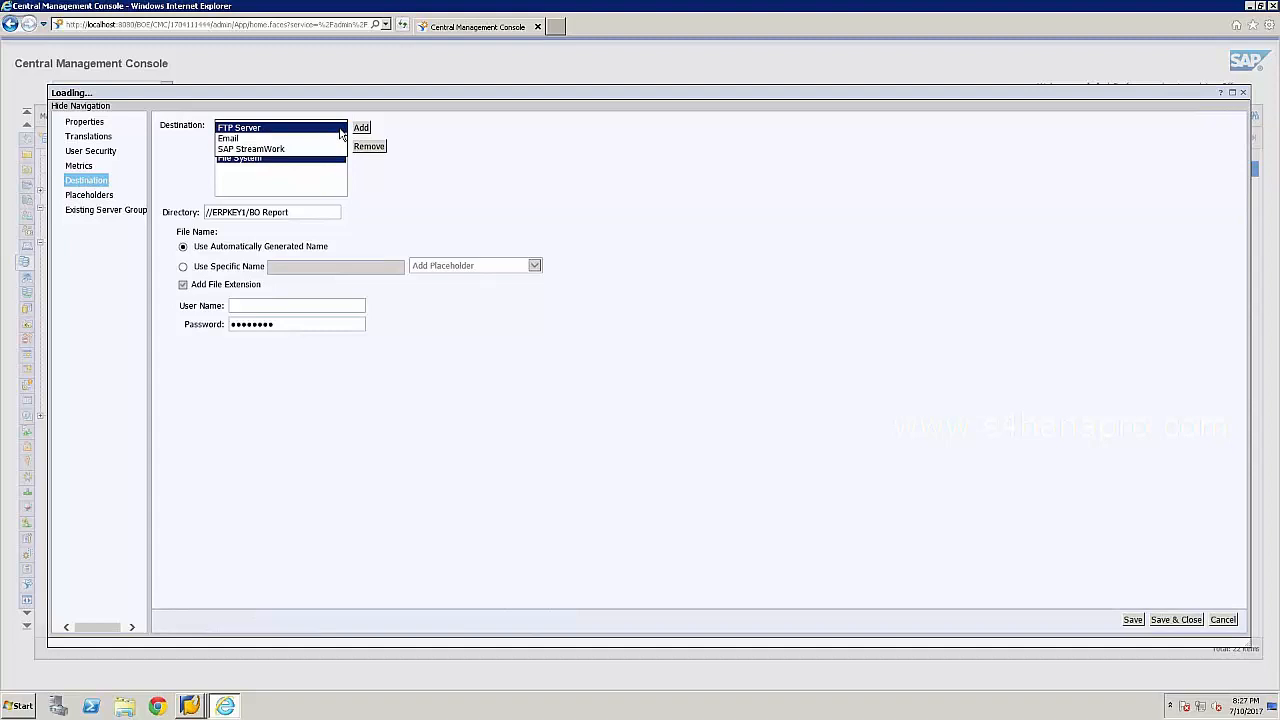
click(245, 139)
click(362, 130)
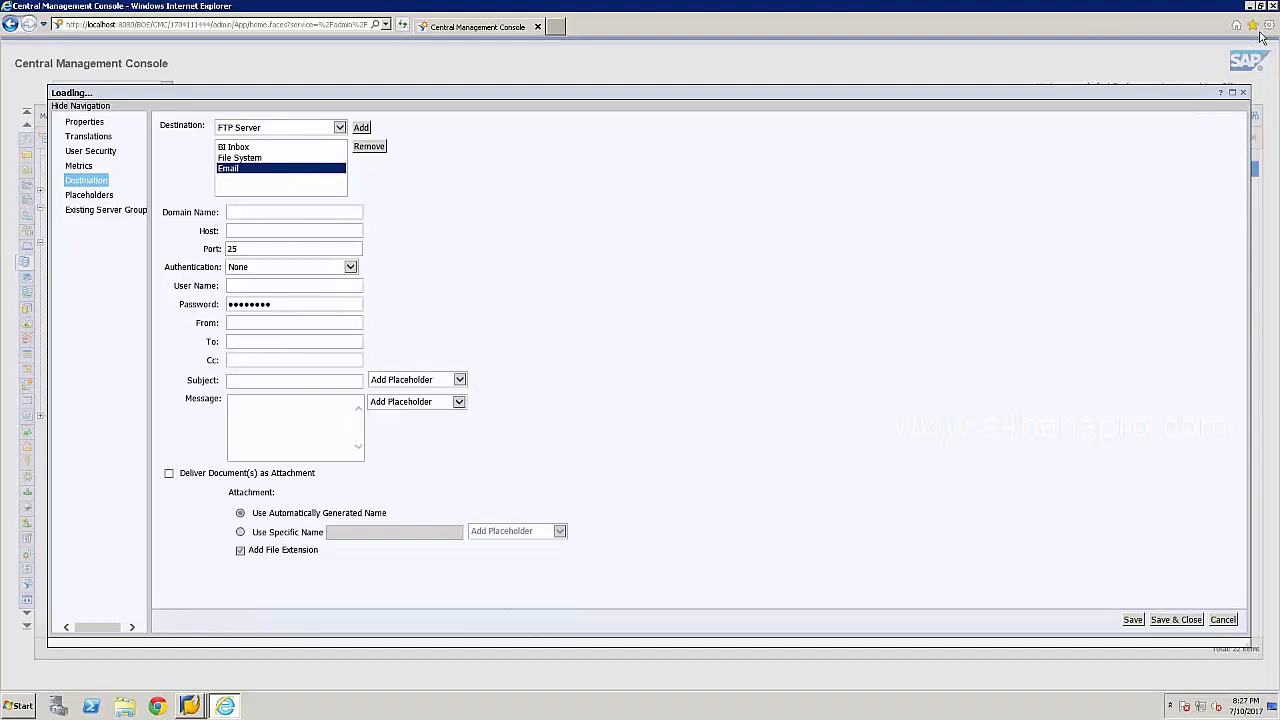
click(1225, 621)
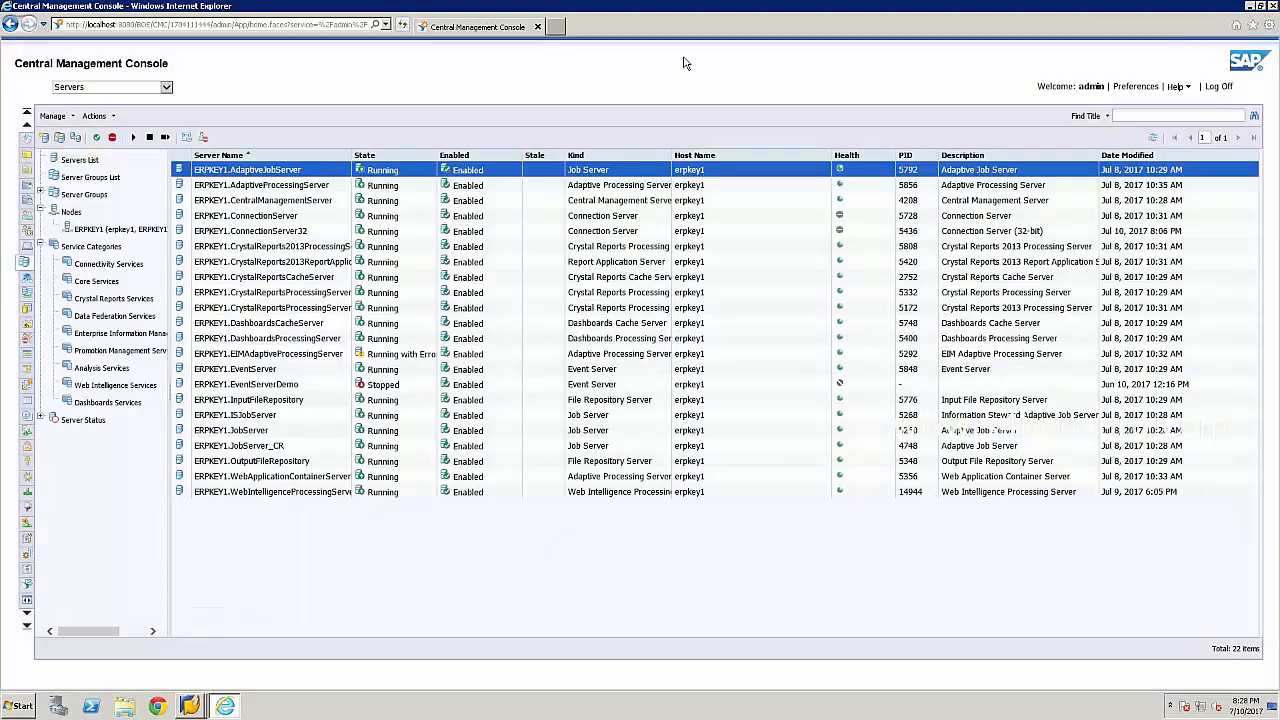
click(558, 30)
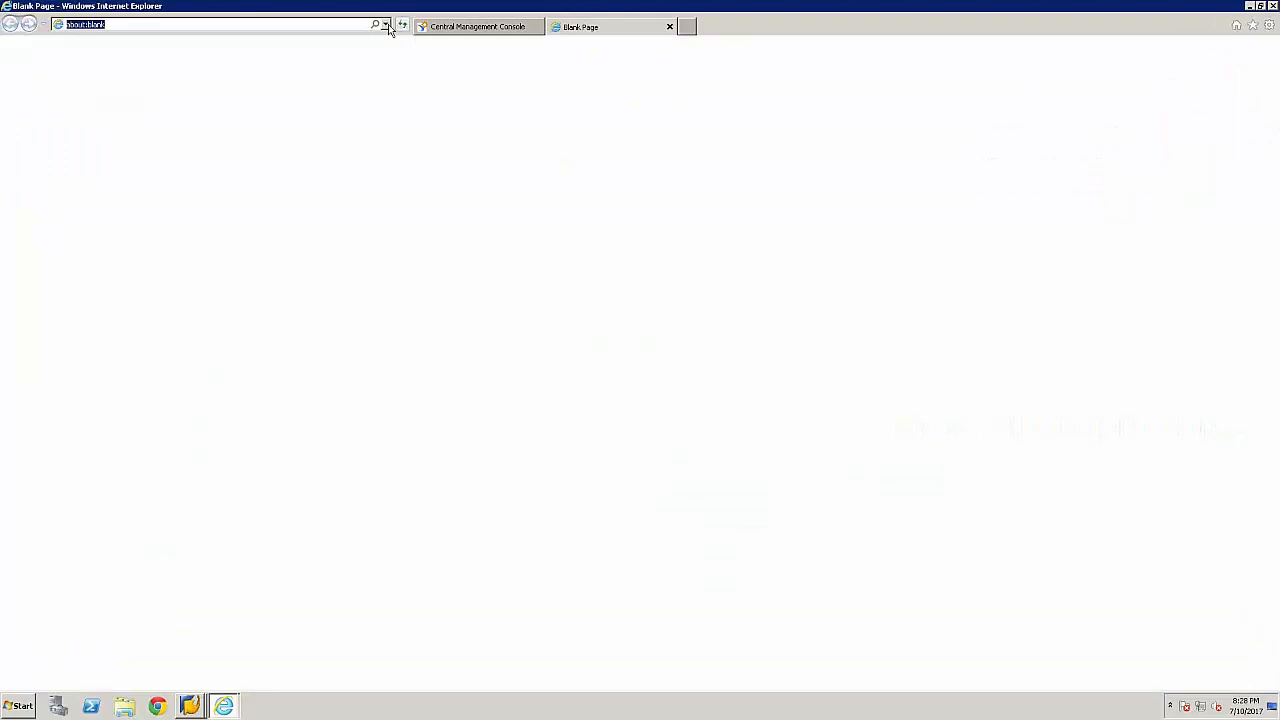
click(152, 23)
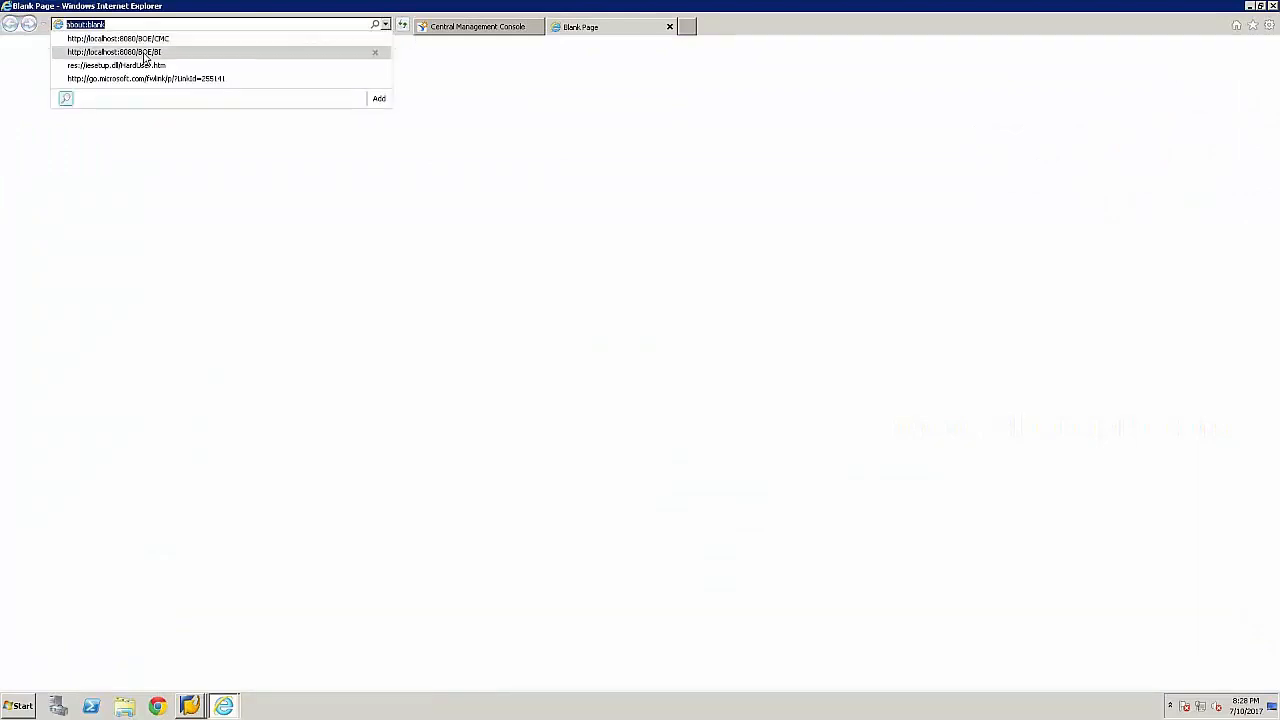
click(144, 52)
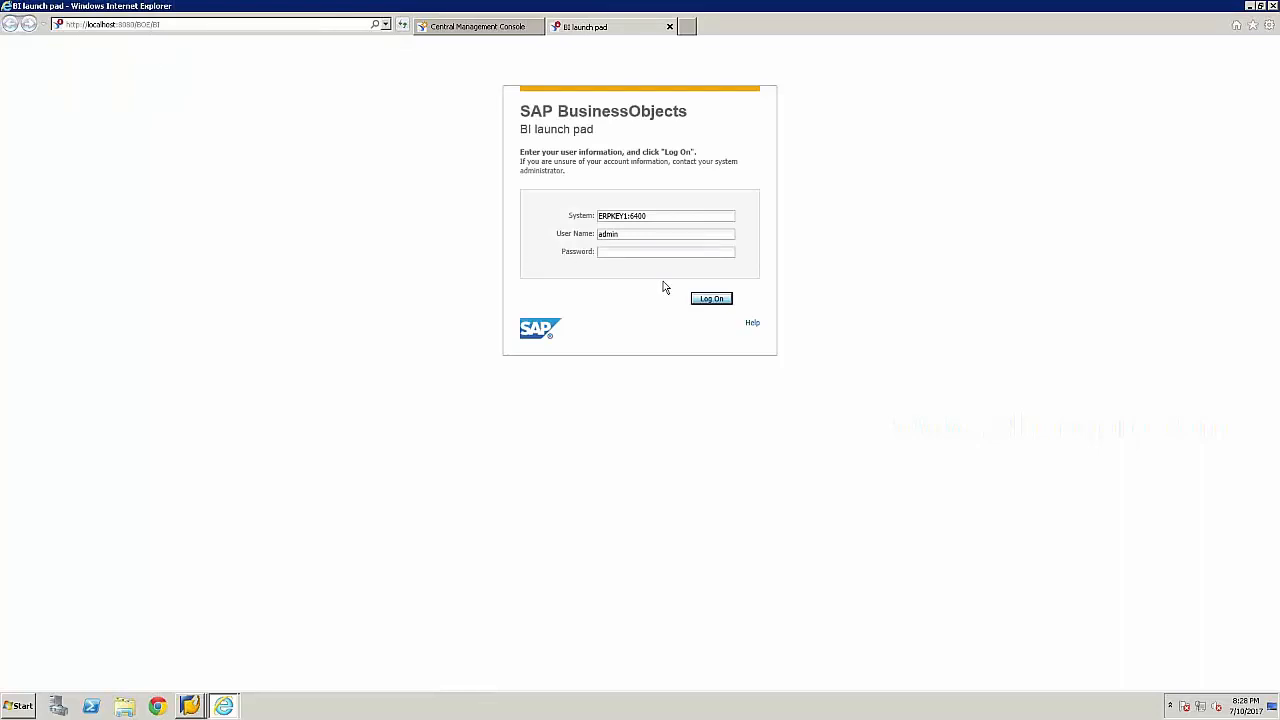
text(*****)
key(Return)
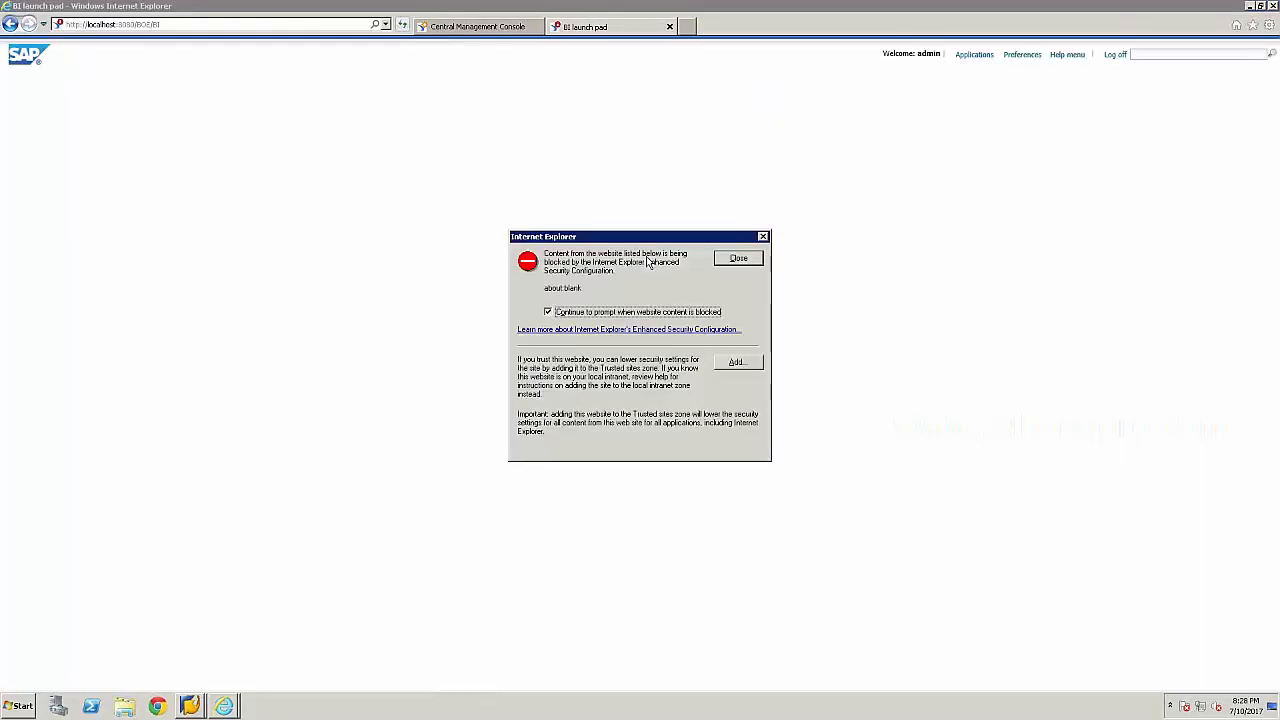
Go to Documents, expand Public Folders in the Folders panel and open 1_June.
click(744, 262)
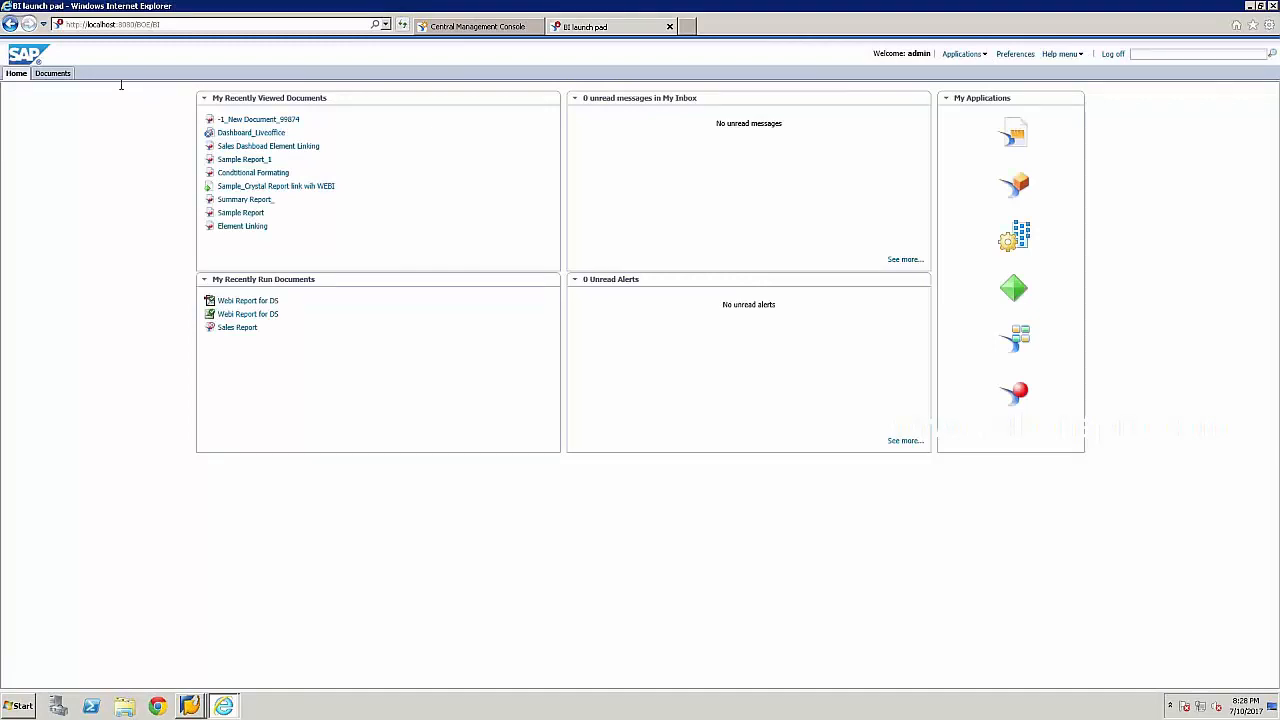
click(52, 73)
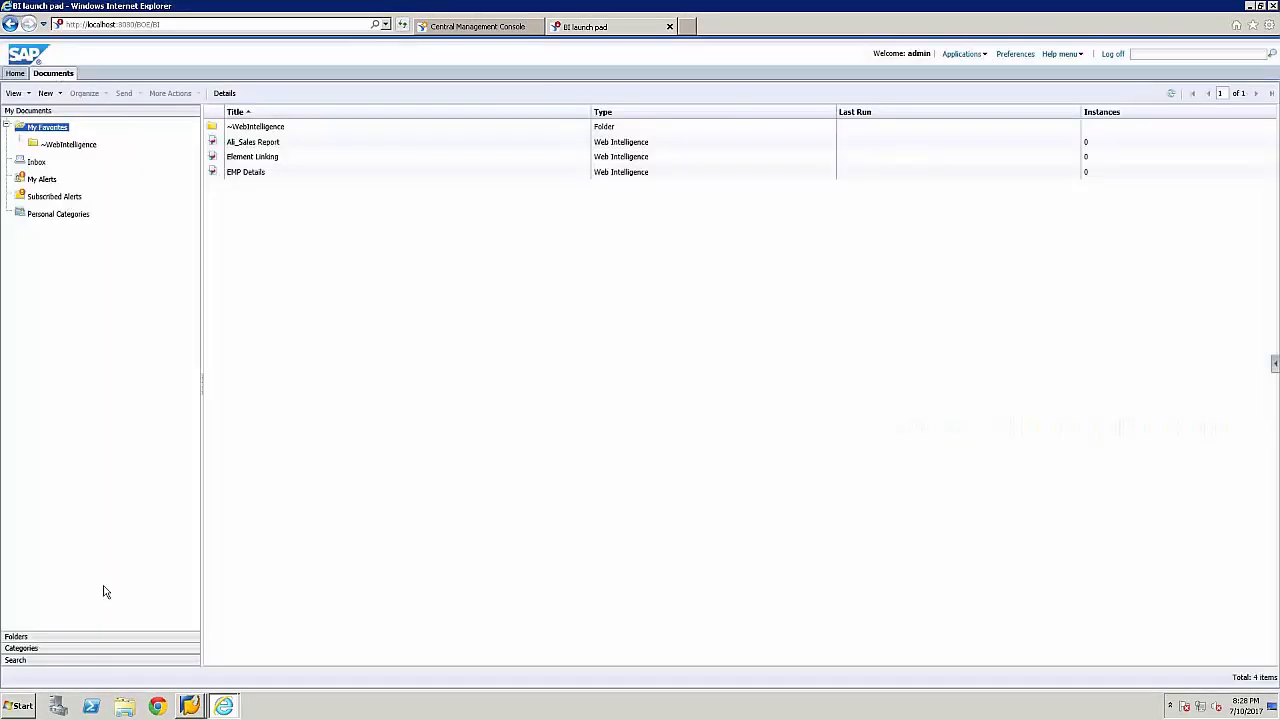
click(44, 180)
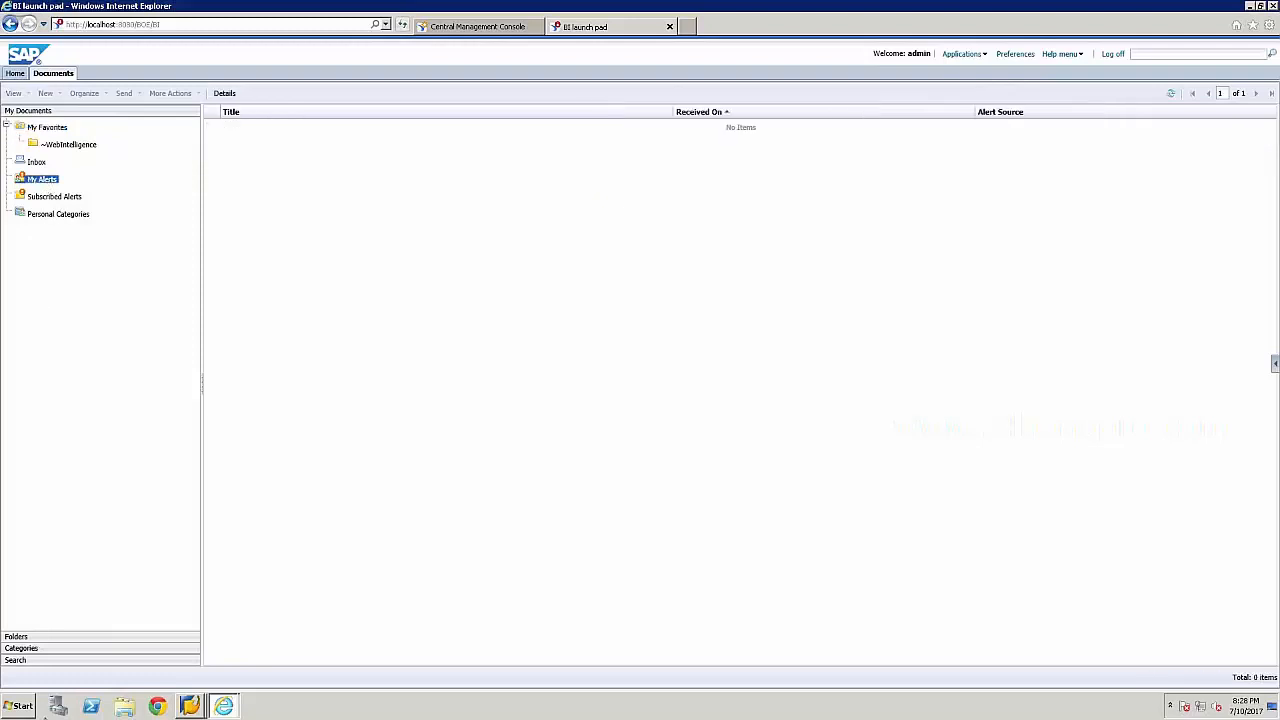
click(26, 638)
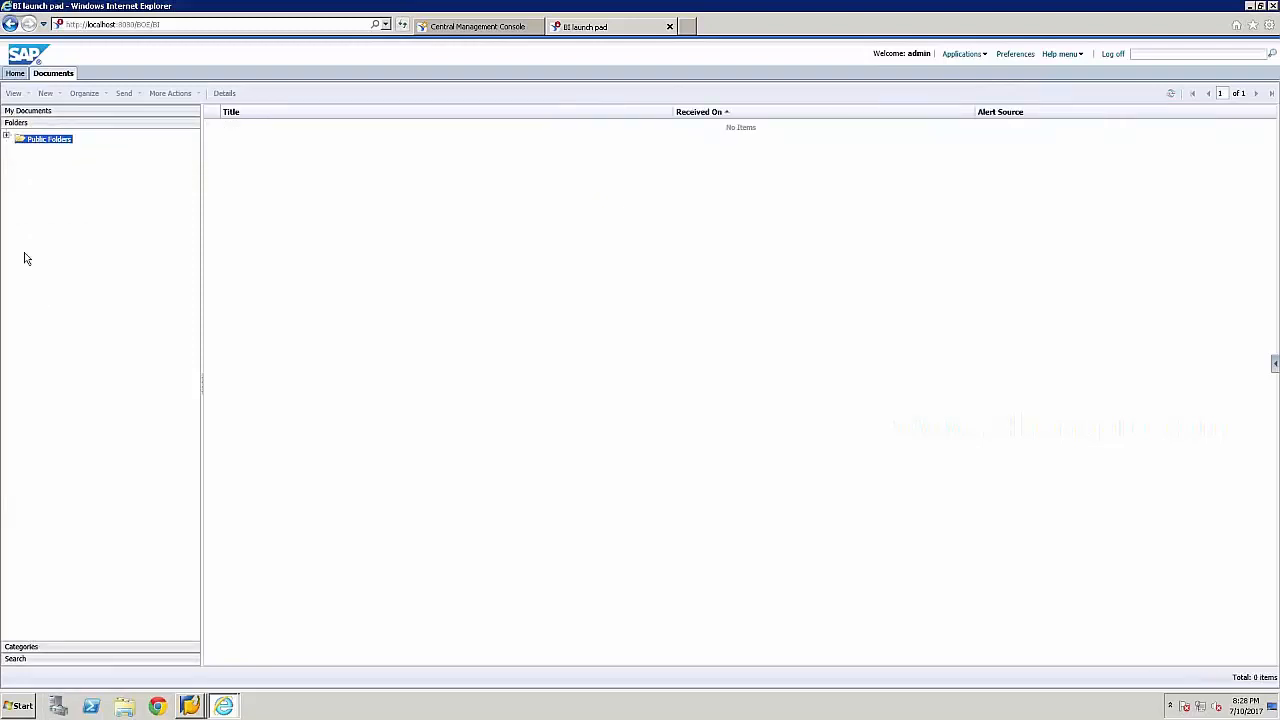
click(7, 141)
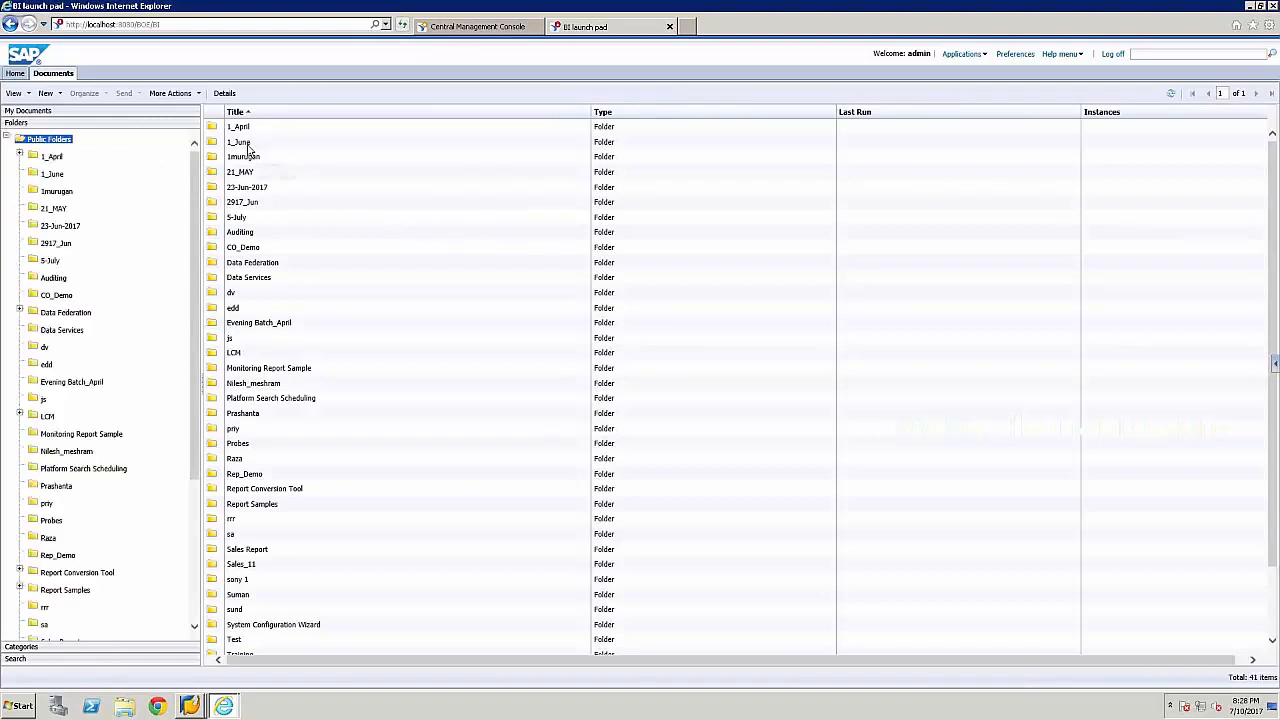
click(248, 146)
double_click(248, 146)
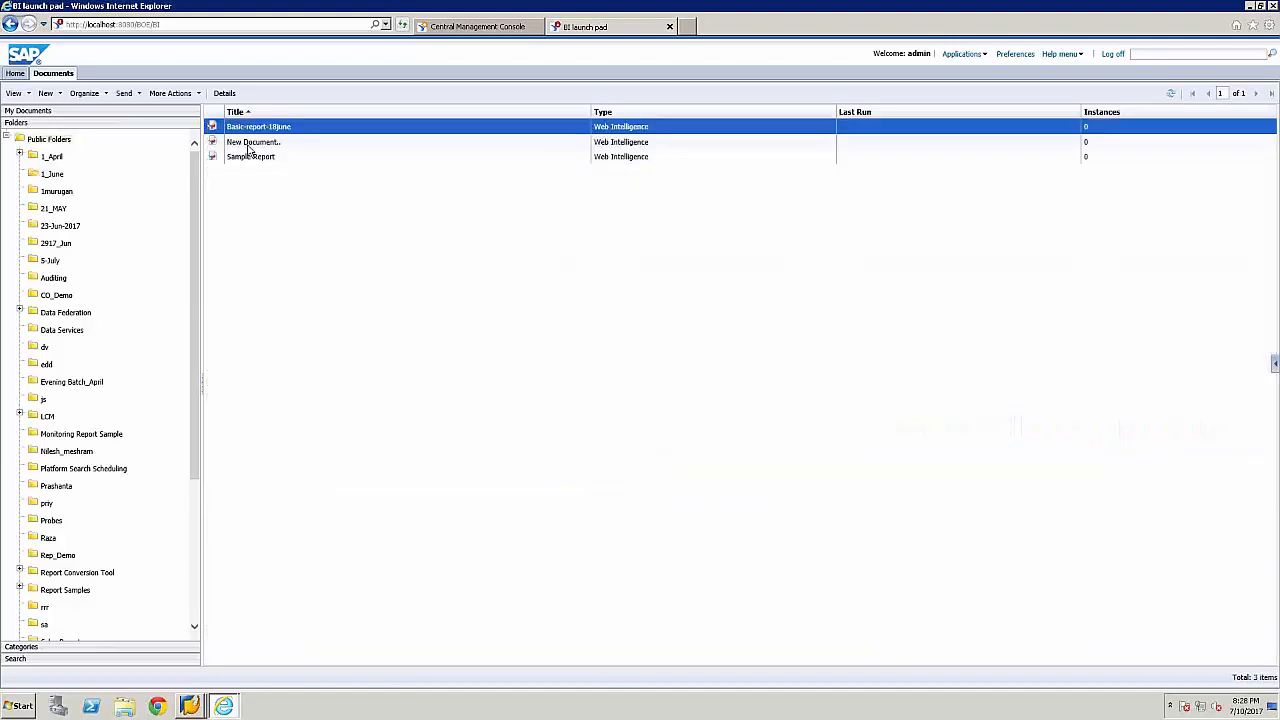
Open the Basic-report-18june report's context menu showing the Schedule option.
right_click(317, 129)
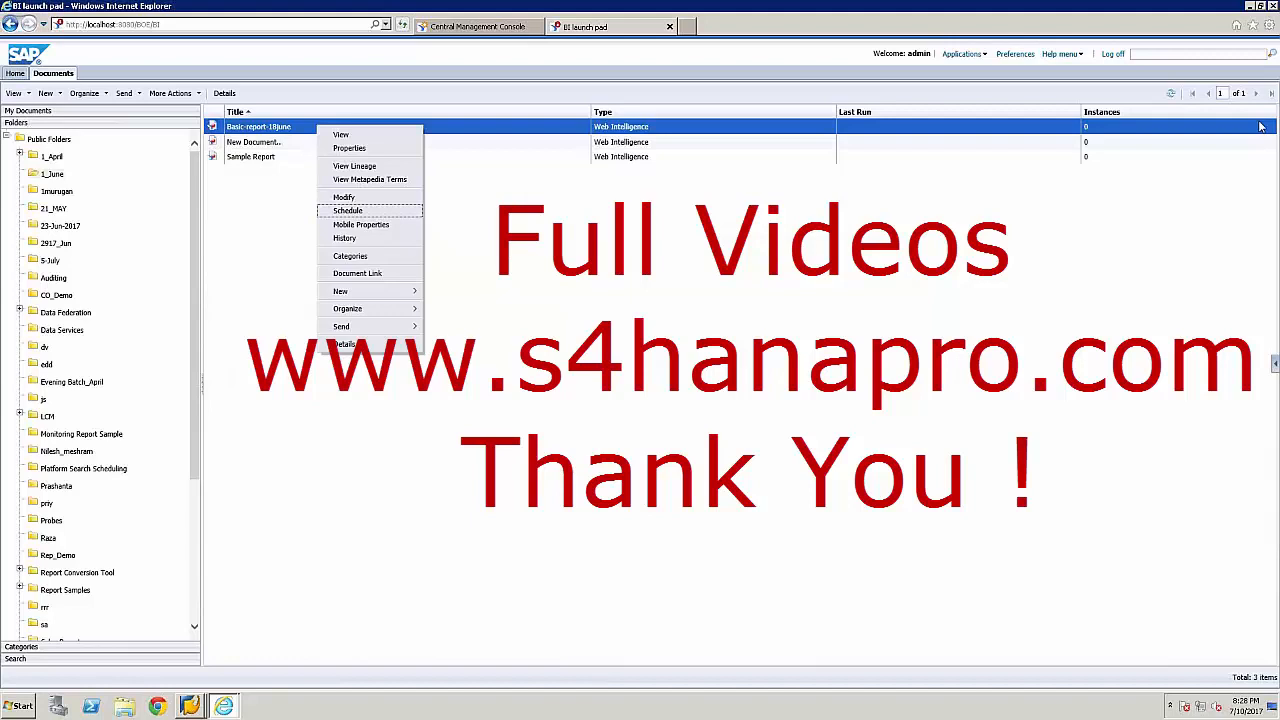
mouse_move(1156, 3)
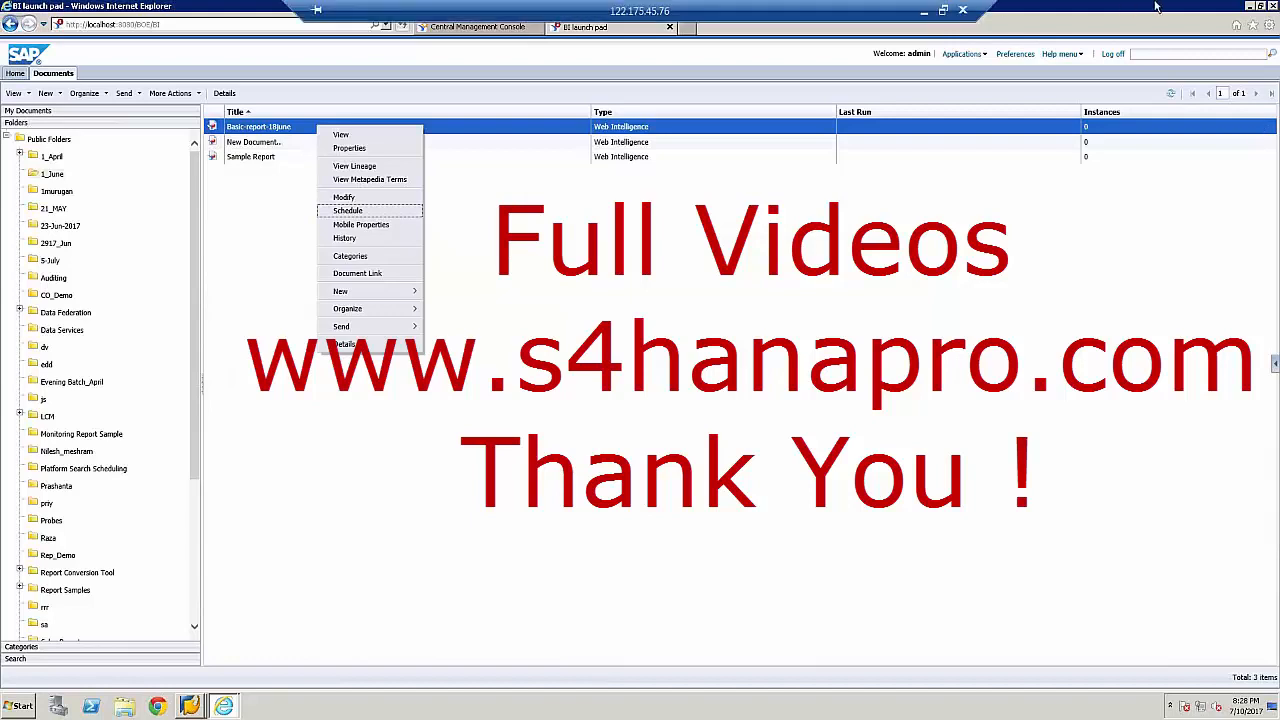